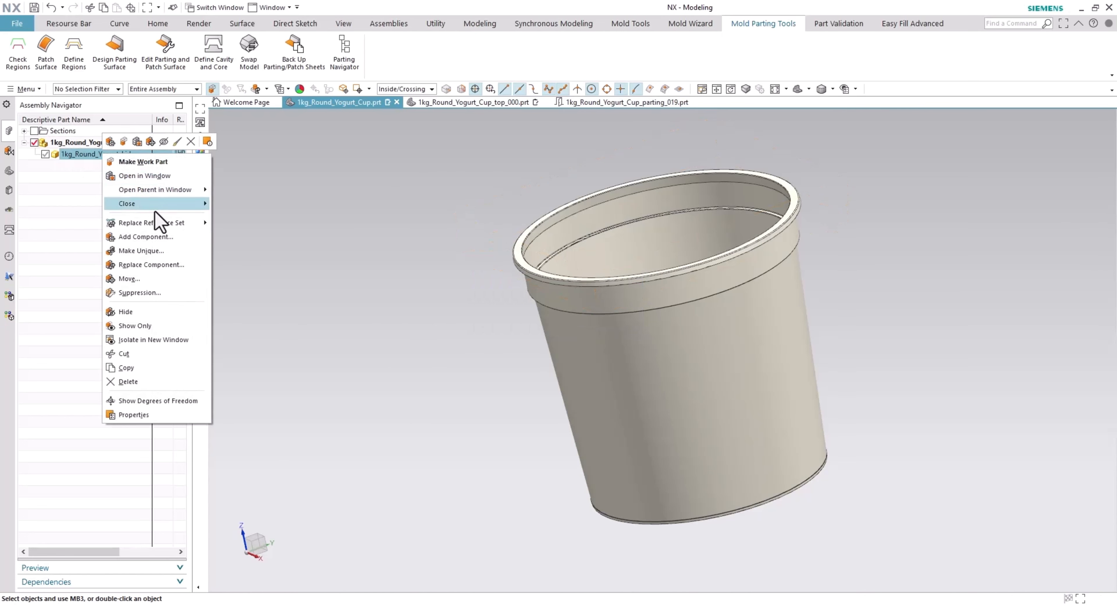
# Replace the lid component's reference set to display the lid, and inspect the closed cup full screen from several sides
pyautogui.moveTo(181, 222)
pyautogui.click(249, 224)
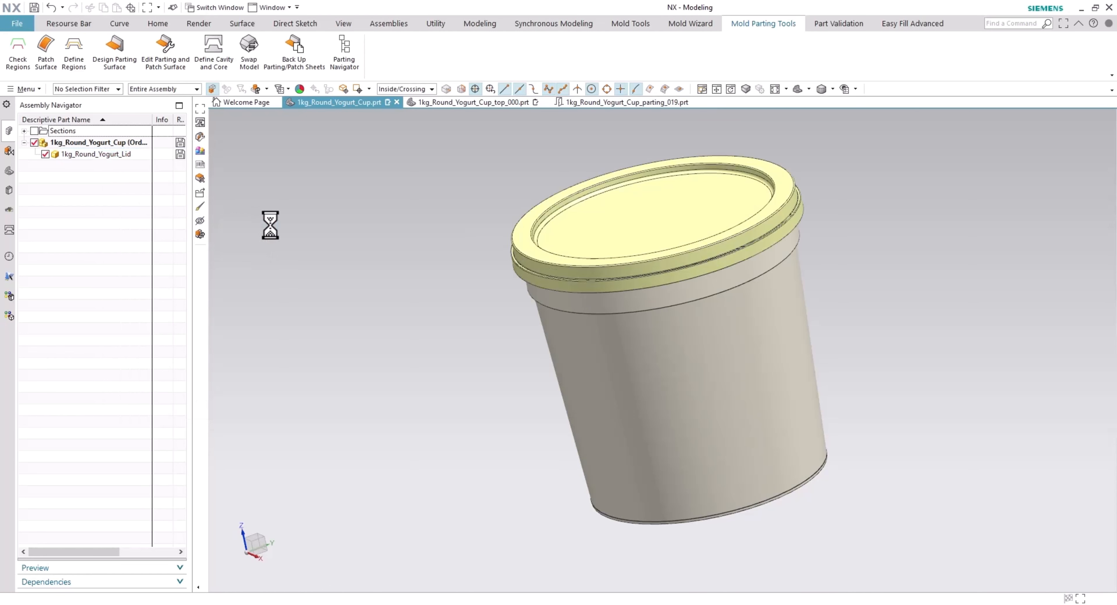
pyautogui.hotkey('alt', 'Return')
pyautogui.moveTo(270, 224); pyautogui.dragTo(592, 244, button='middle')
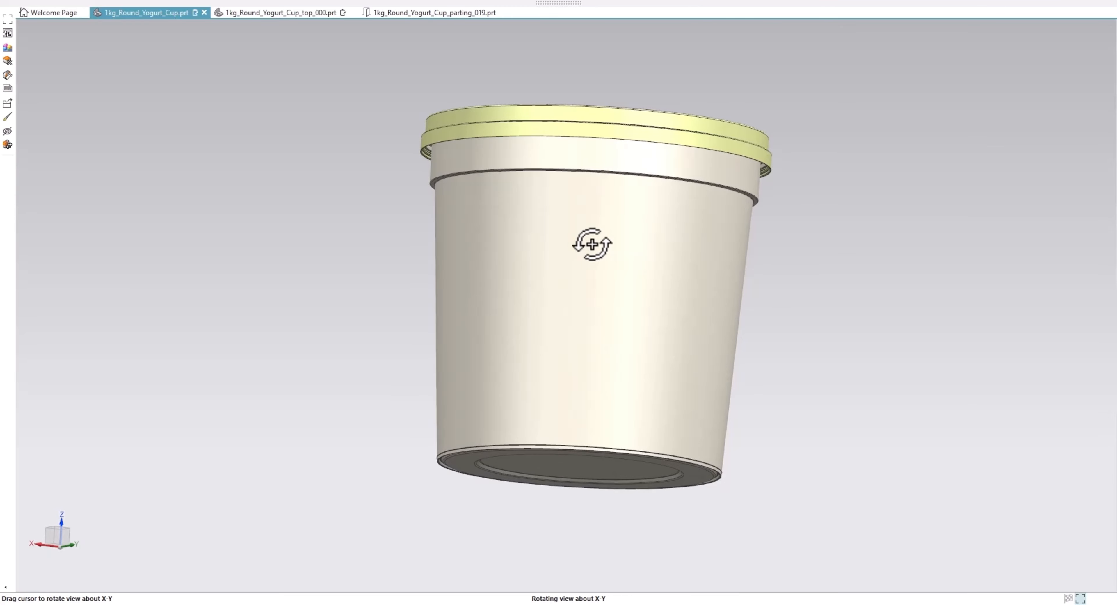
pyautogui.moveTo(591, 244); pyautogui.dragTo(554, 258, button='middle')
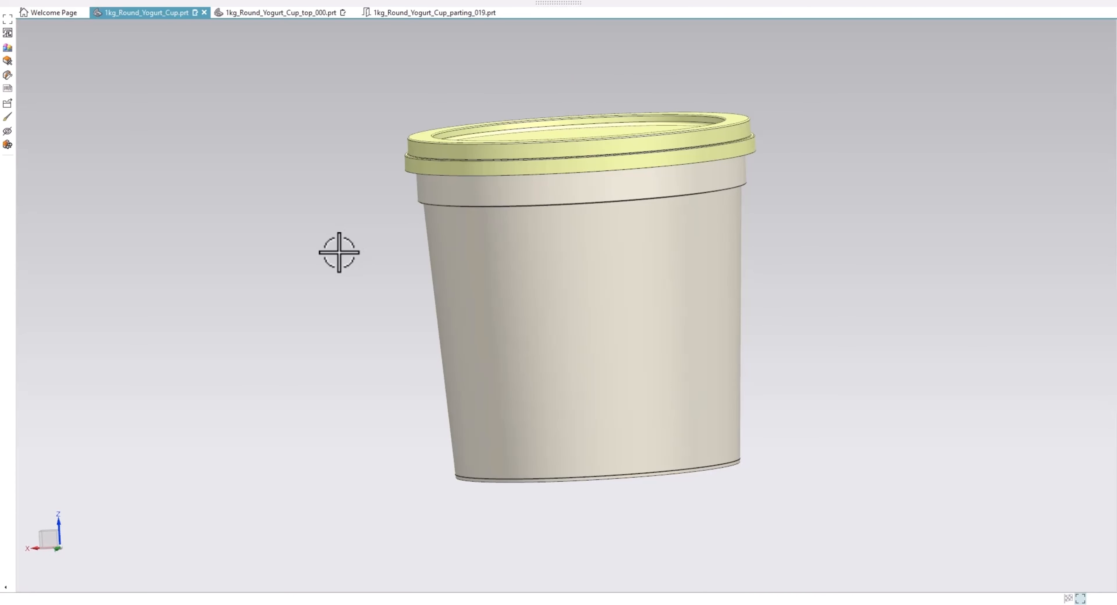
pyautogui.moveTo(482, 249); pyautogui.dragTo(693, 398, button='middle')
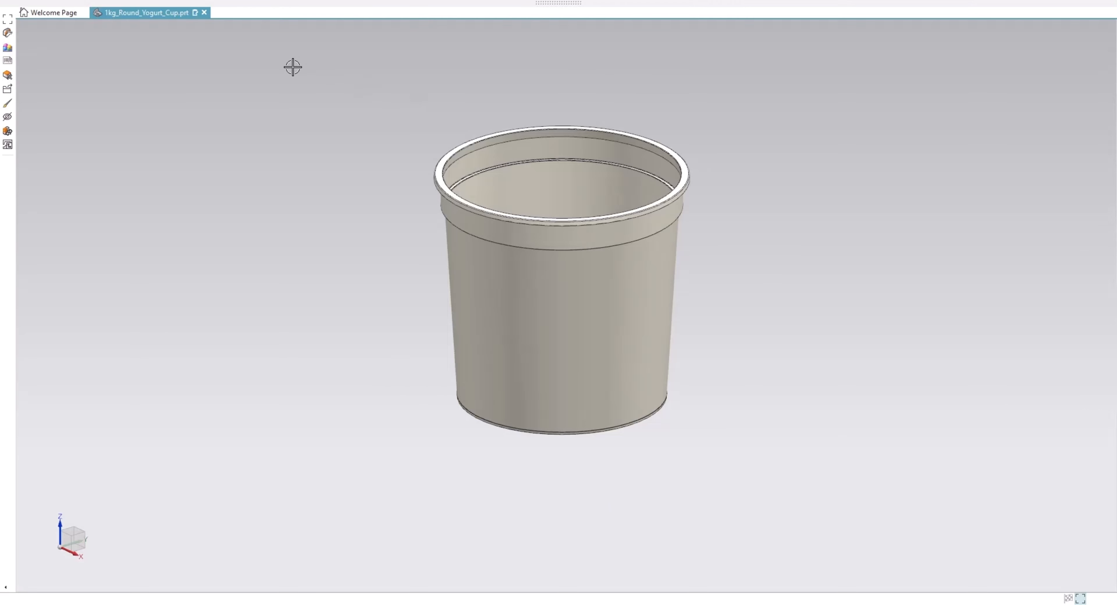
pyautogui.moveTo(298, 5)
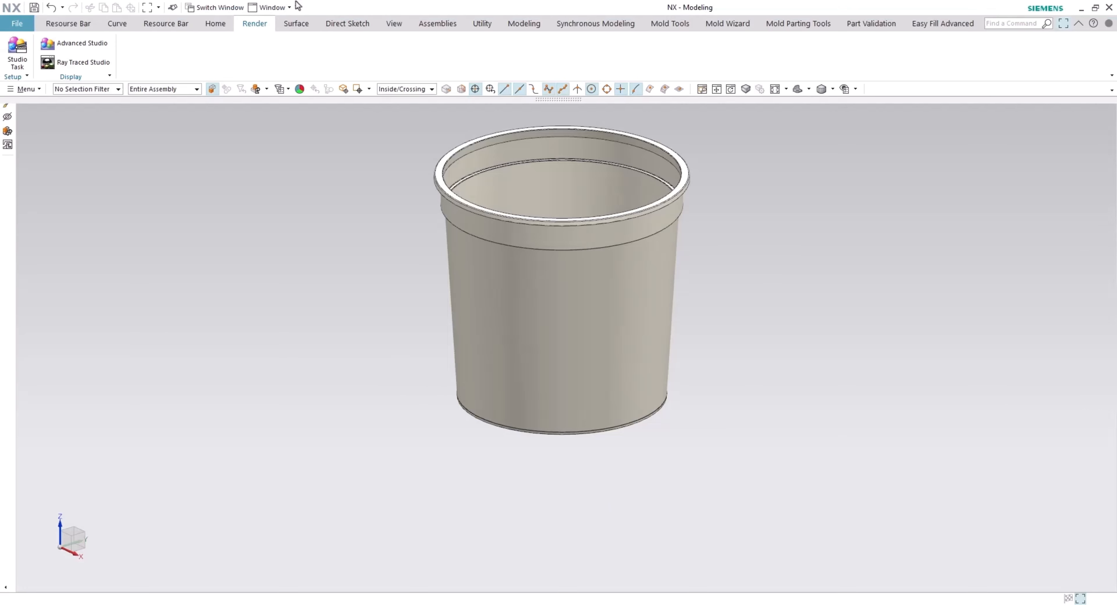
pyautogui.click(532, 26)
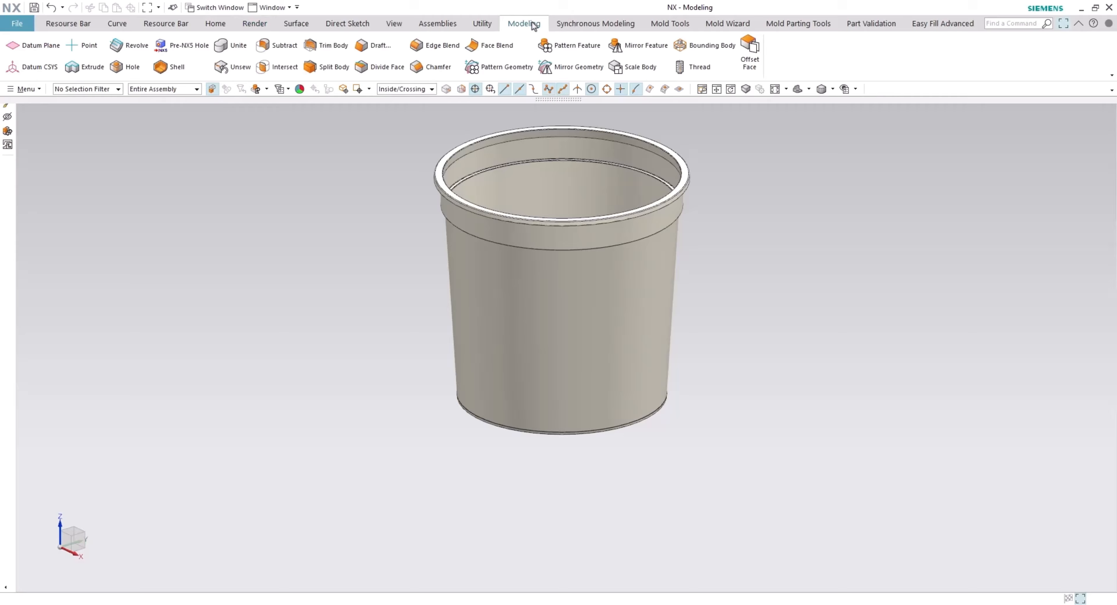
pyautogui.click(679, 25)
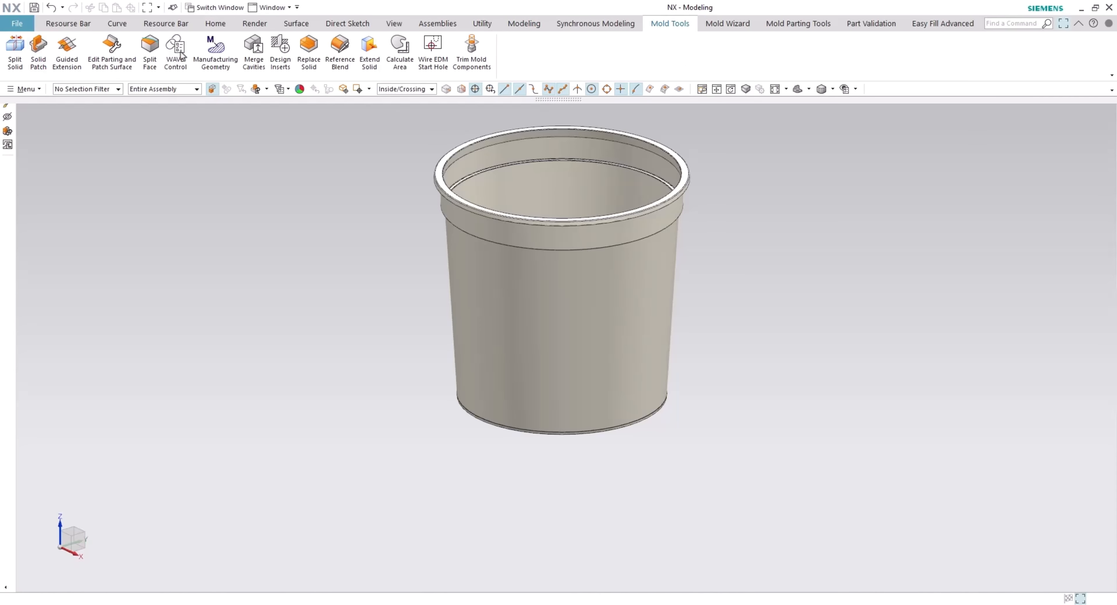
pyautogui.click(17, 23)
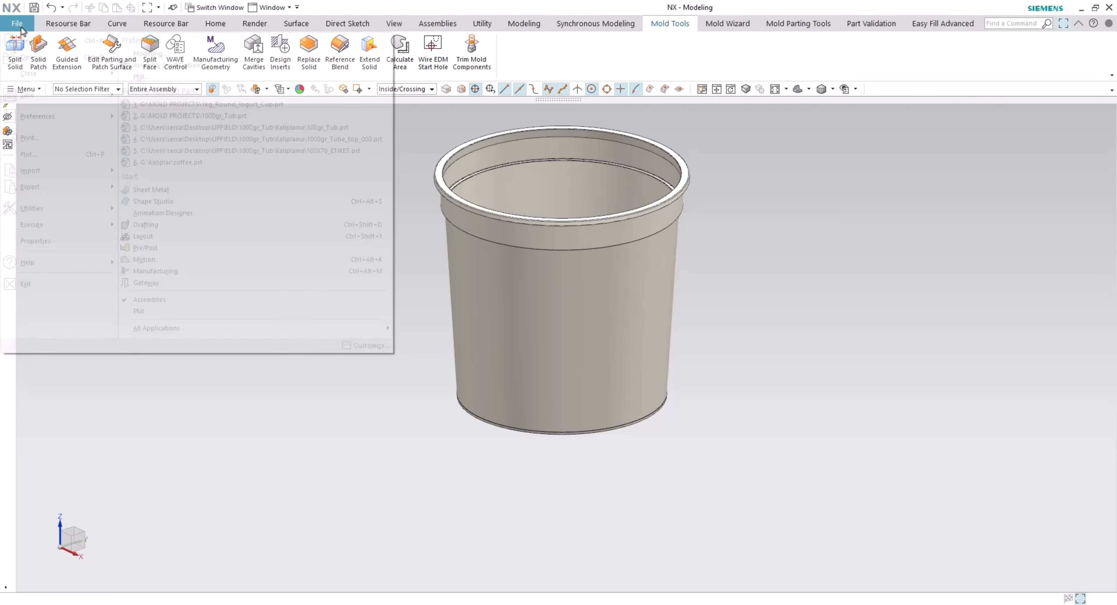
pyautogui.moveTo(52, 116)
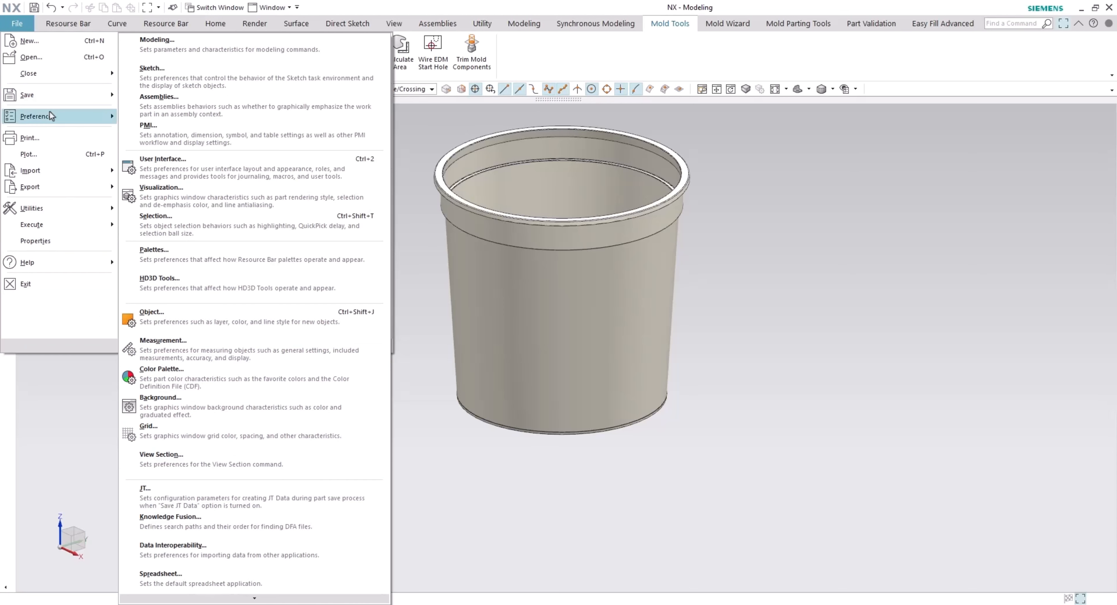
pyautogui.click(82, 404)
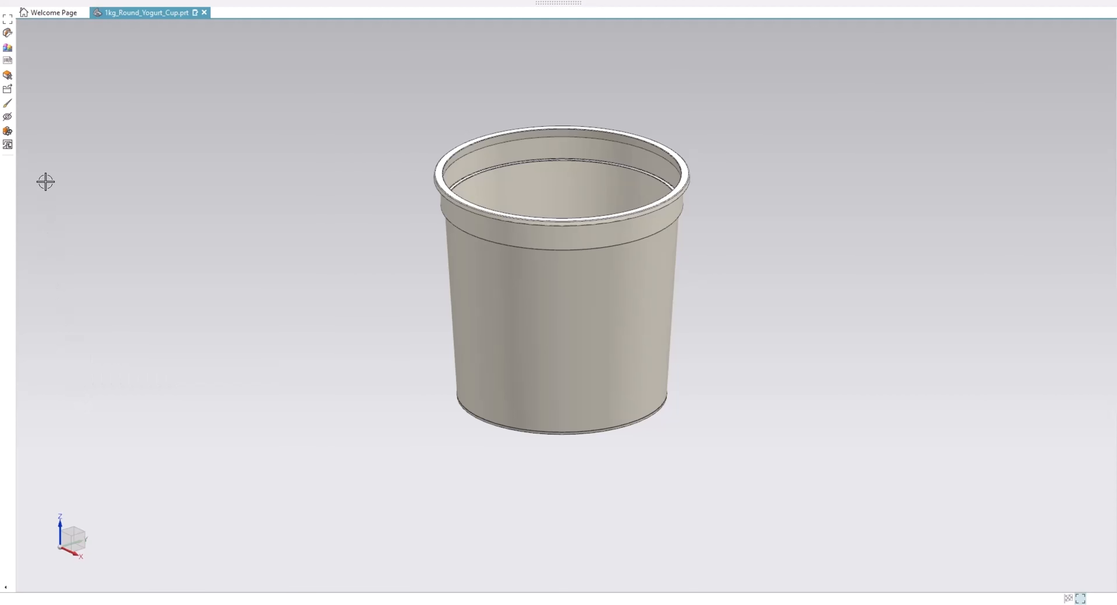
# Choose Mold Wizard among the process-specific applications
pyautogui.moveTo(38, 4)
pyautogui.click(26, 88)
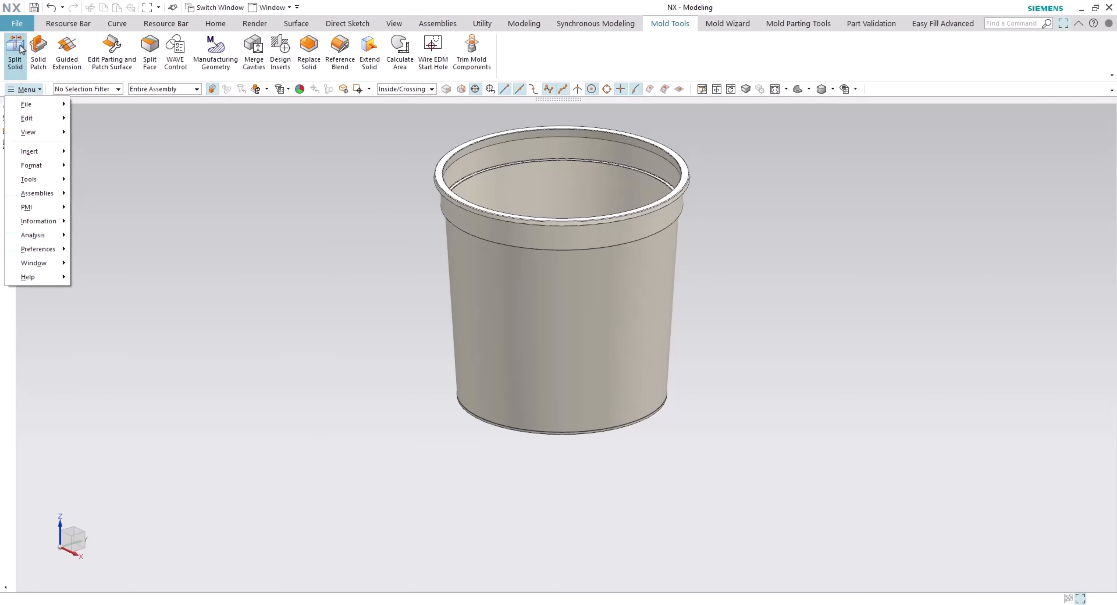
pyautogui.click(43, 99)
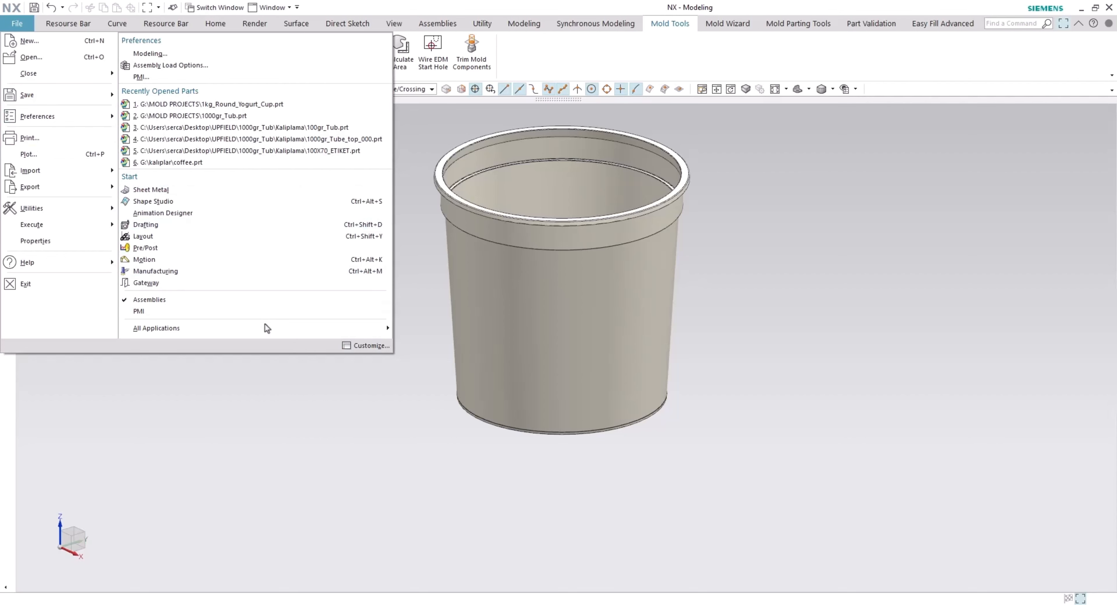
pyautogui.moveTo(172, 329)
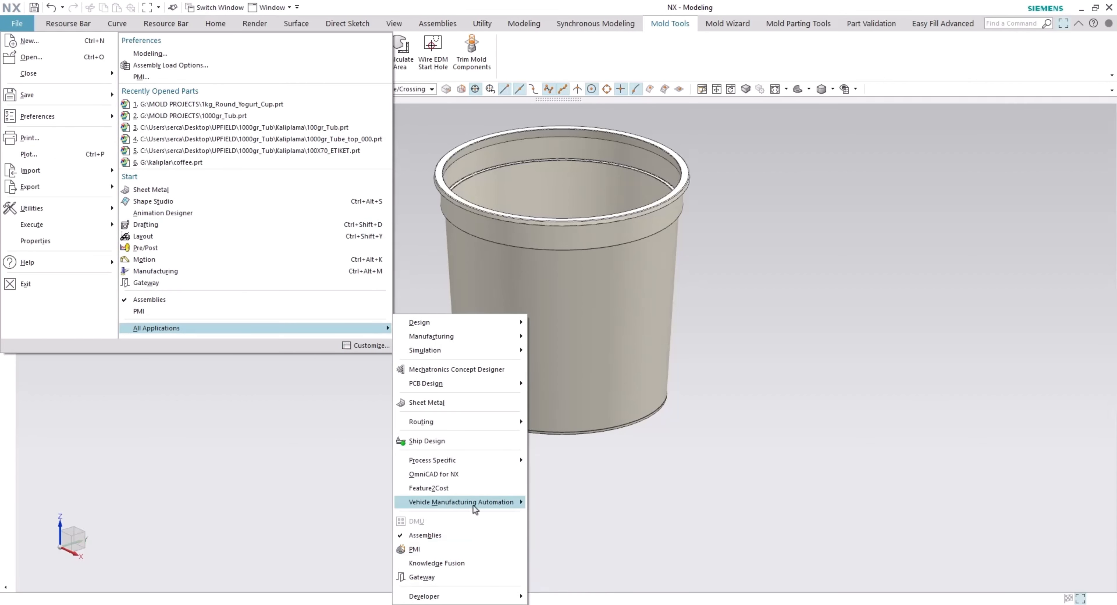
pyautogui.moveTo(461, 461)
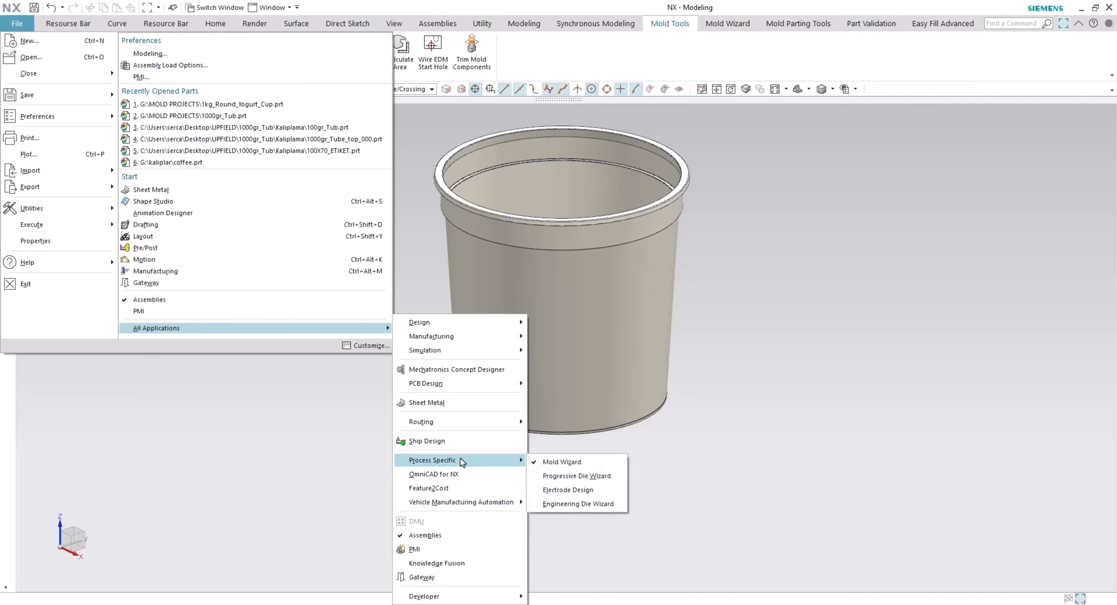
pyautogui.click(593, 461)
# Initialize the cup body's mold project 1kg_Round_Yogurt_Cup in G:\MOLD PROJECTS with material NONE, shrinkage 1.000 and configuration Mold.V1
pyautogui.moveTo(673, 7)
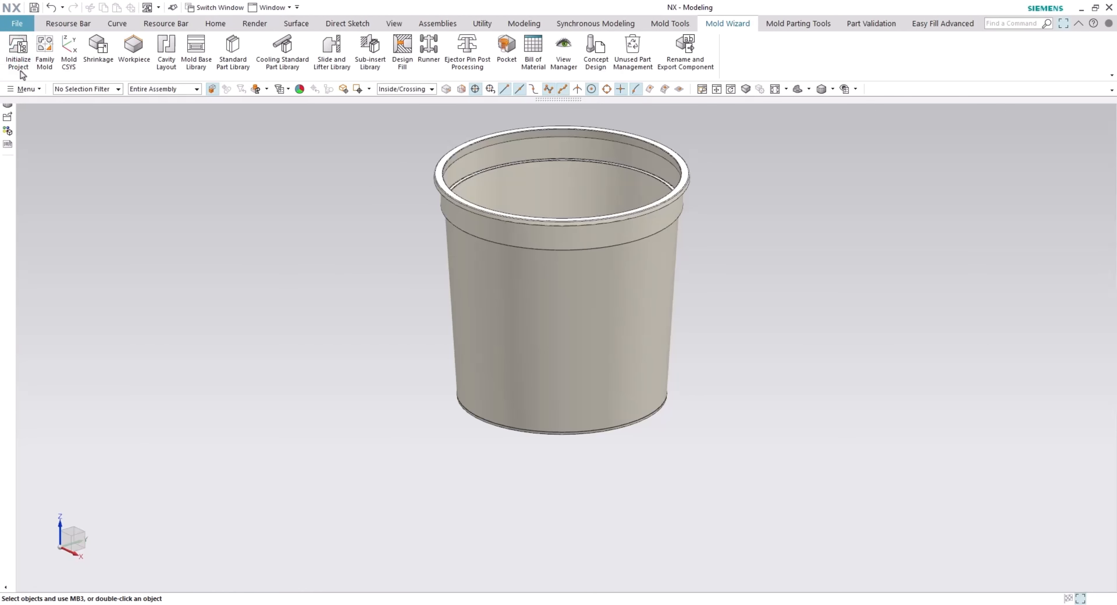
pyautogui.click(18, 55)
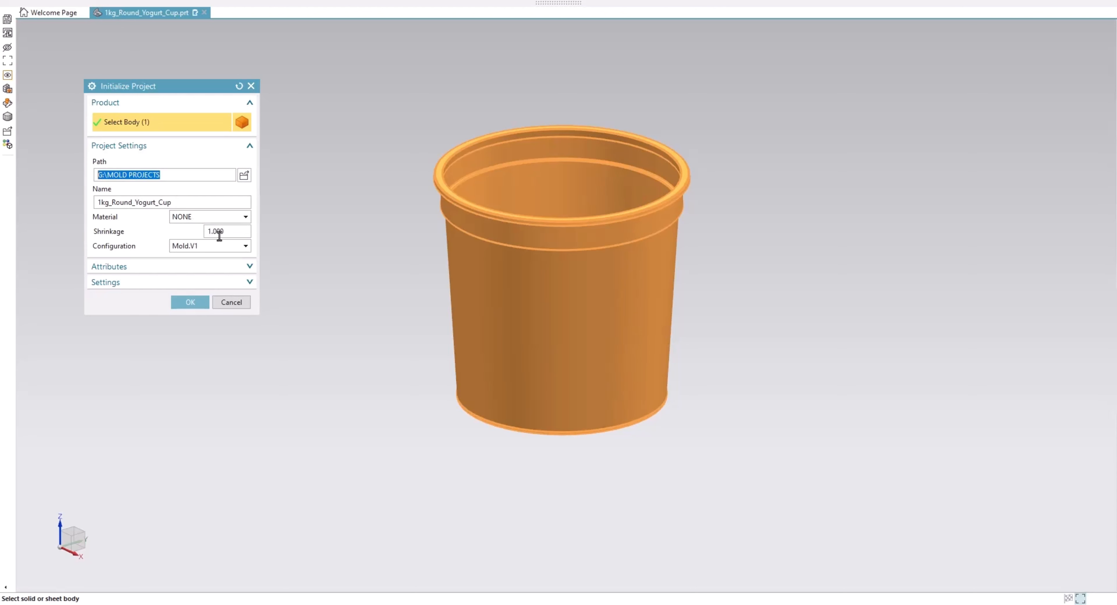
pyautogui.click(190, 302)
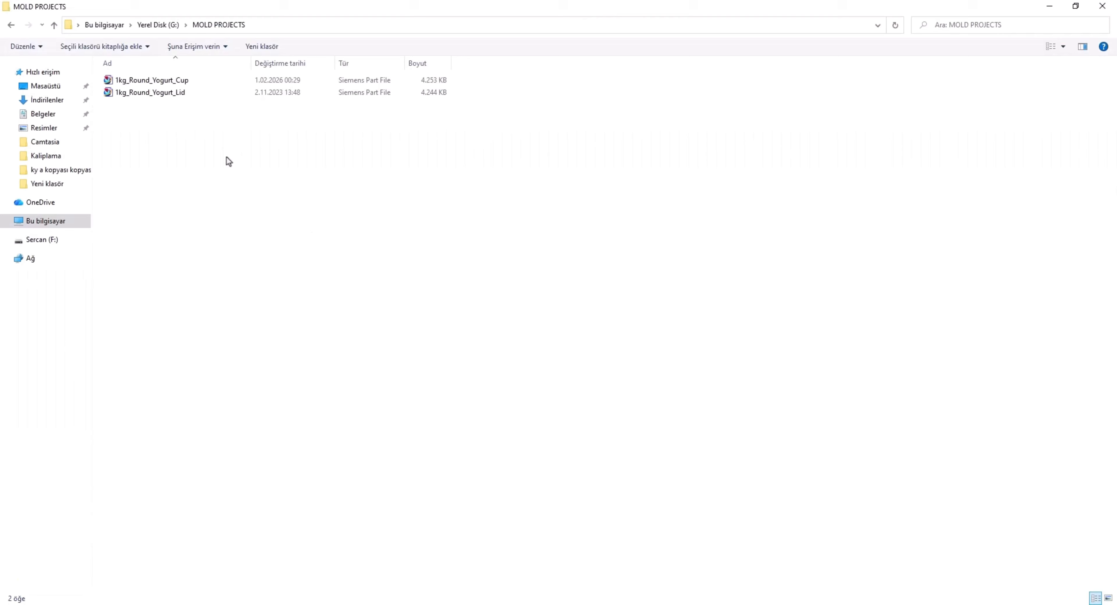
# Refresh the MOLD PROJECTS folder in File Explorer to check its files, and return to NX
pyautogui.rightClick(226, 156)
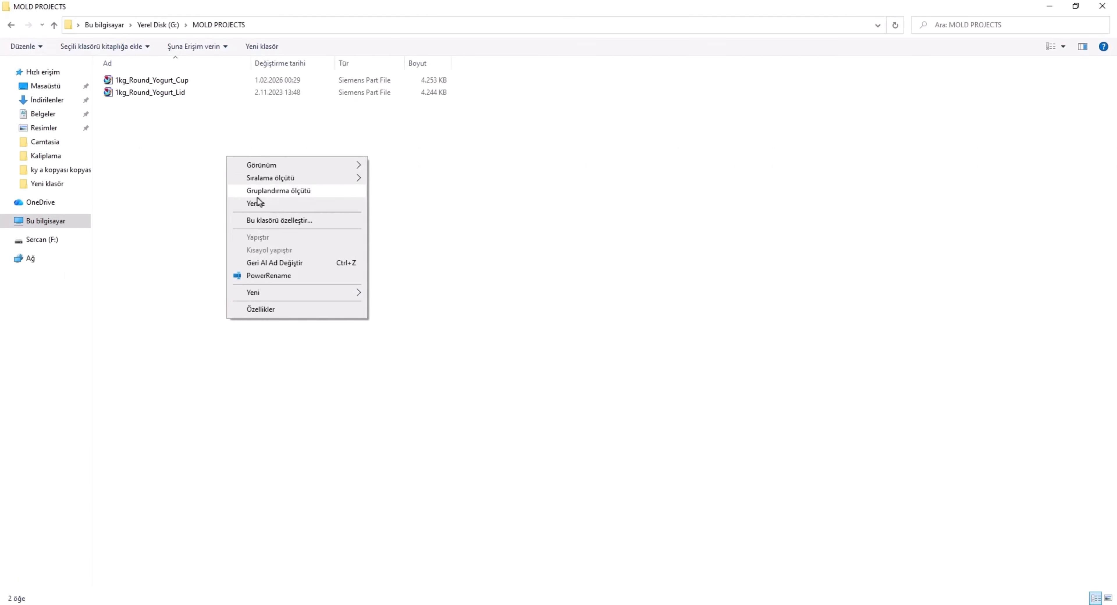
pyautogui.click(259, 202)
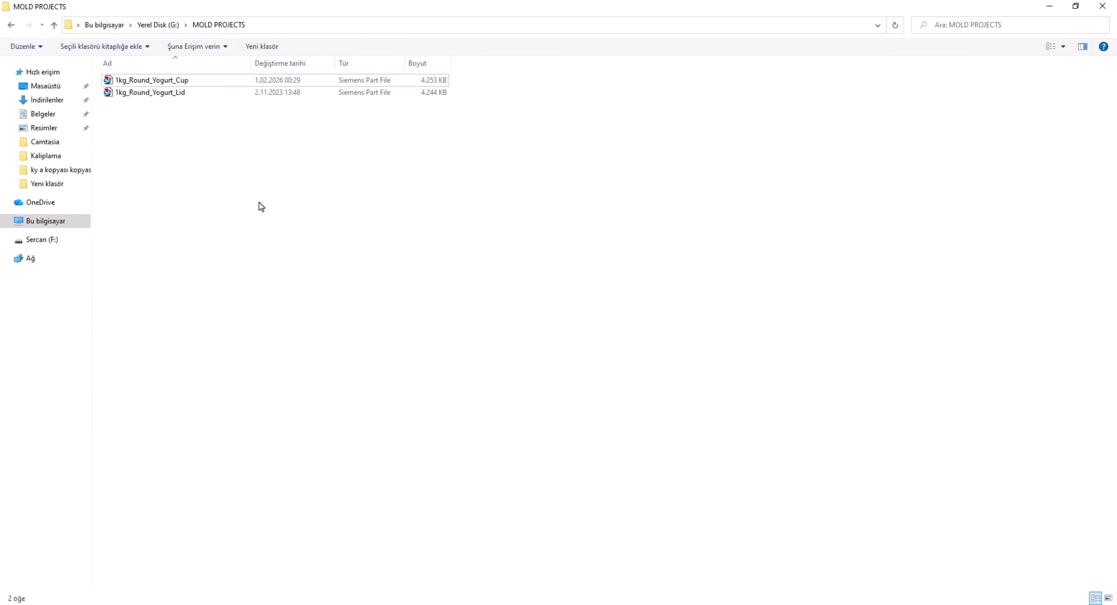
pyautogui.click(1050, 6)
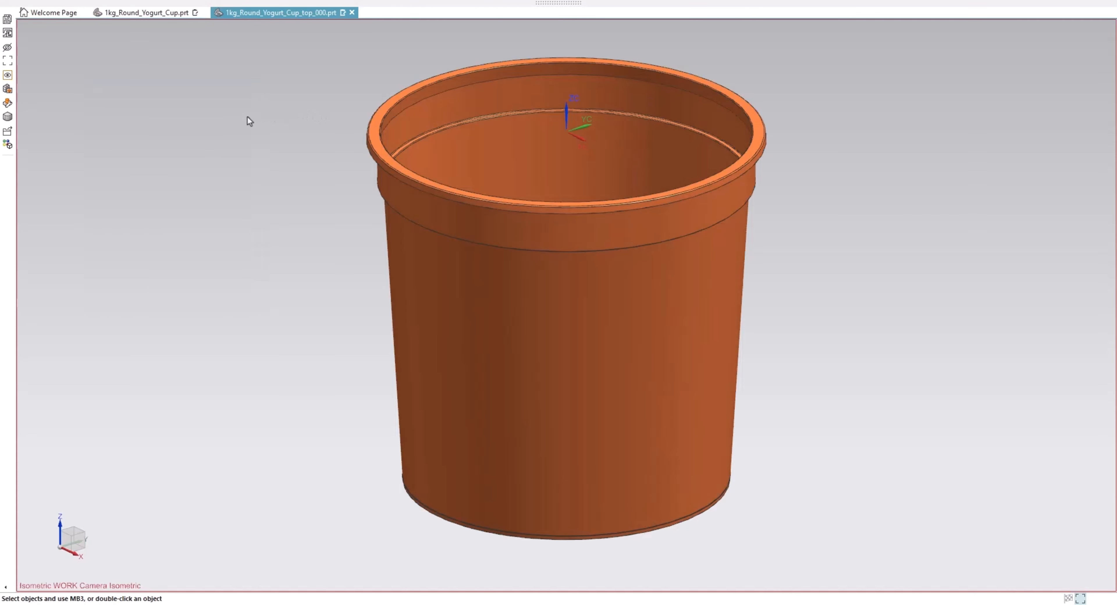
# Examine the initialized cup from above, the side and below, checking the ZC axis direction relative to the rim and base
pyautogui.scroll(3, 451, 242)
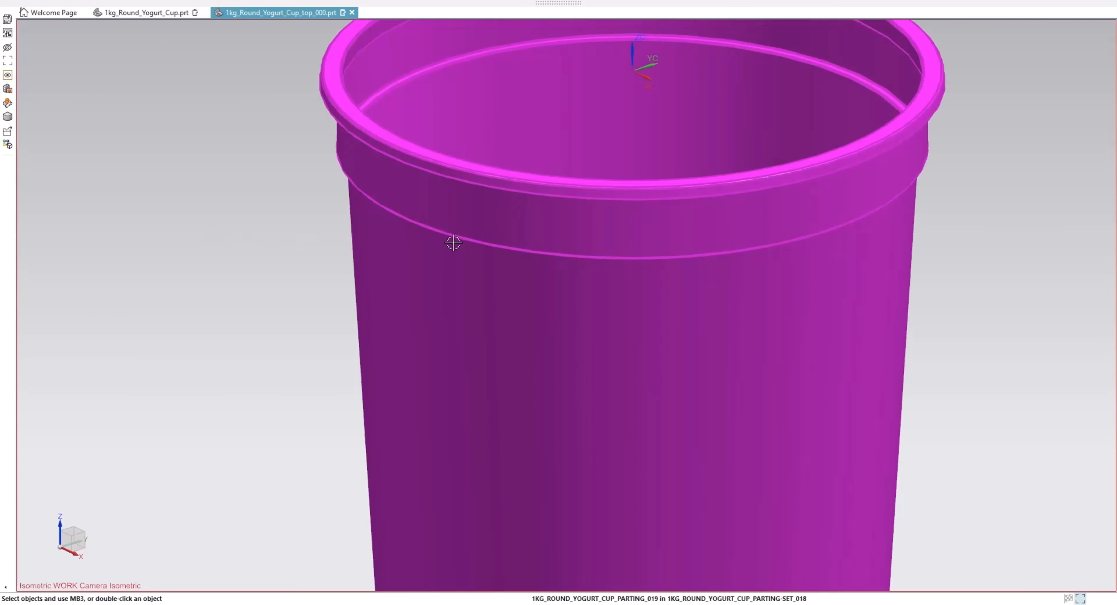
pyautogui.scroll(-4, 536, 264)
pyautogui.keyDown('shift'); pyautogui.moveTo(536, 264); pyautogui.dragTo(513, 274, button='middle'); pyautogui.keyUp('shift')
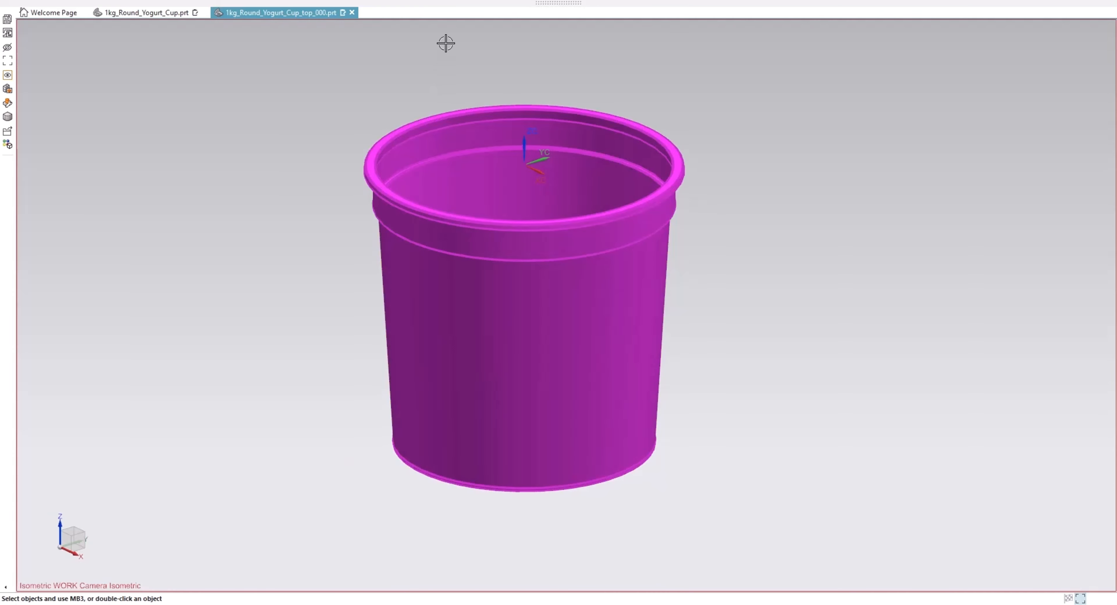
pyautogui.moveTo(444, 21)
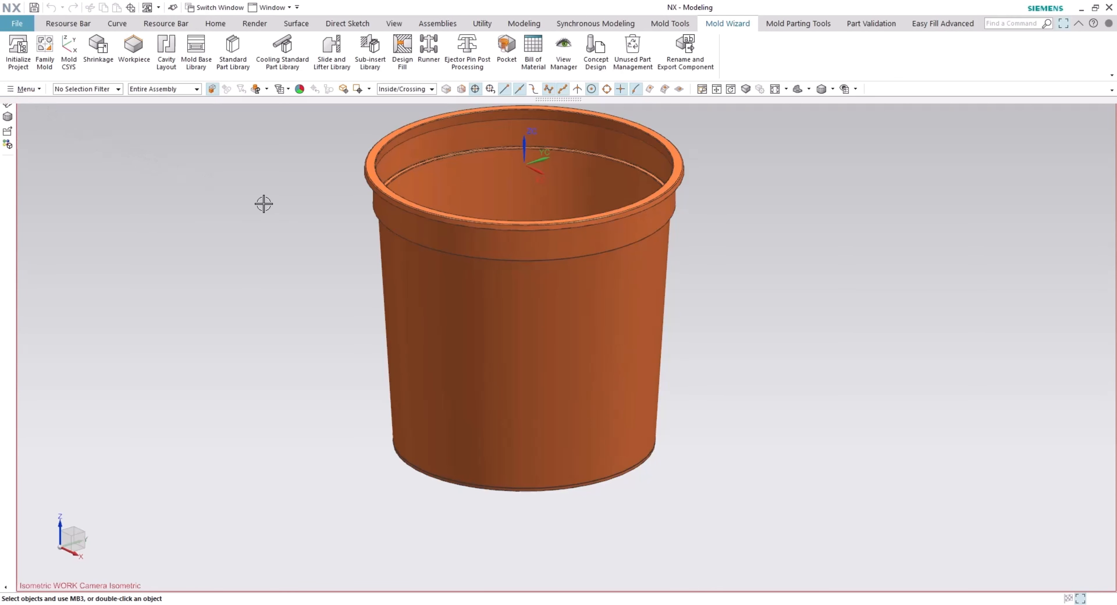
pyautogui.scroll(-1, 439, 259)
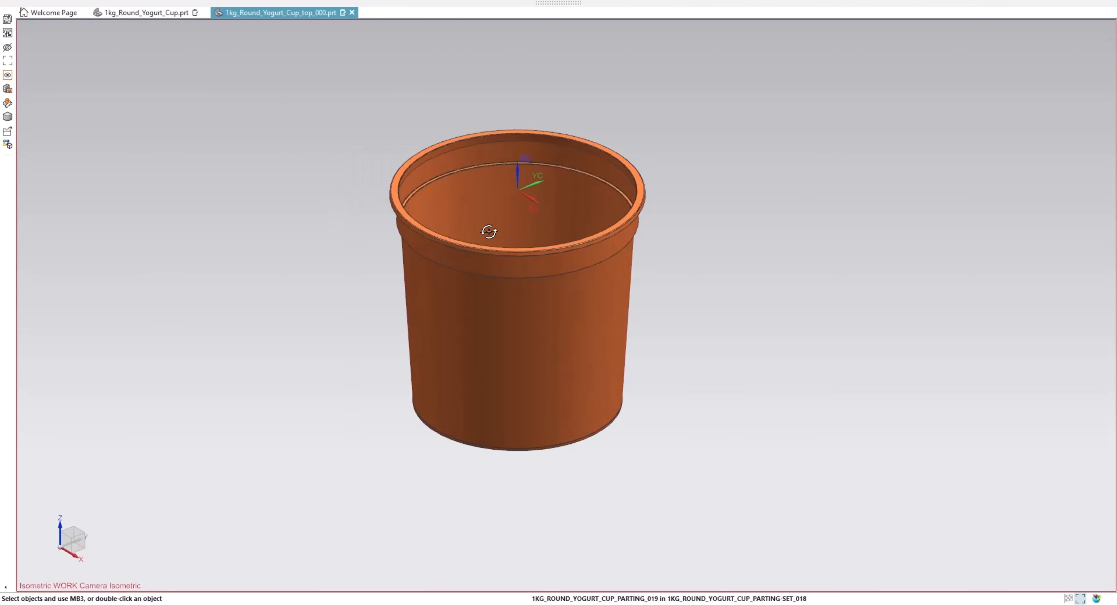
pyautogui.moveTo(489, 231); pyautogui.dragTo(556, 379, button='middle')
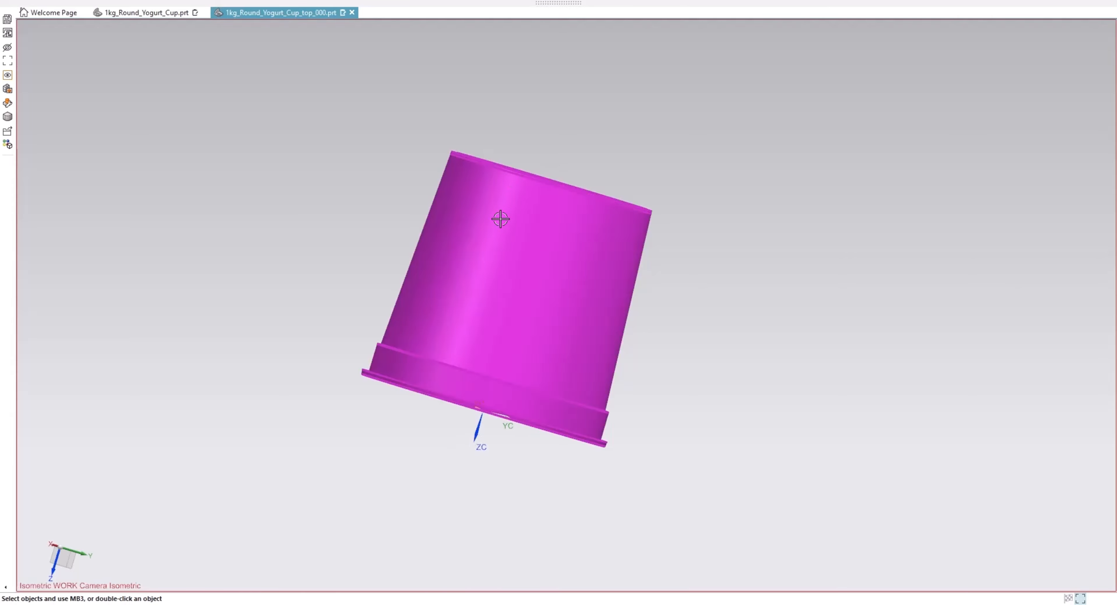
pyautogui.moveTo(500, 219); pyautogui.dragTo(444, 280, button='middle')
pyautogui.moveTo(494, 236); pyautogui.dragTo(503, 291, button='middle')
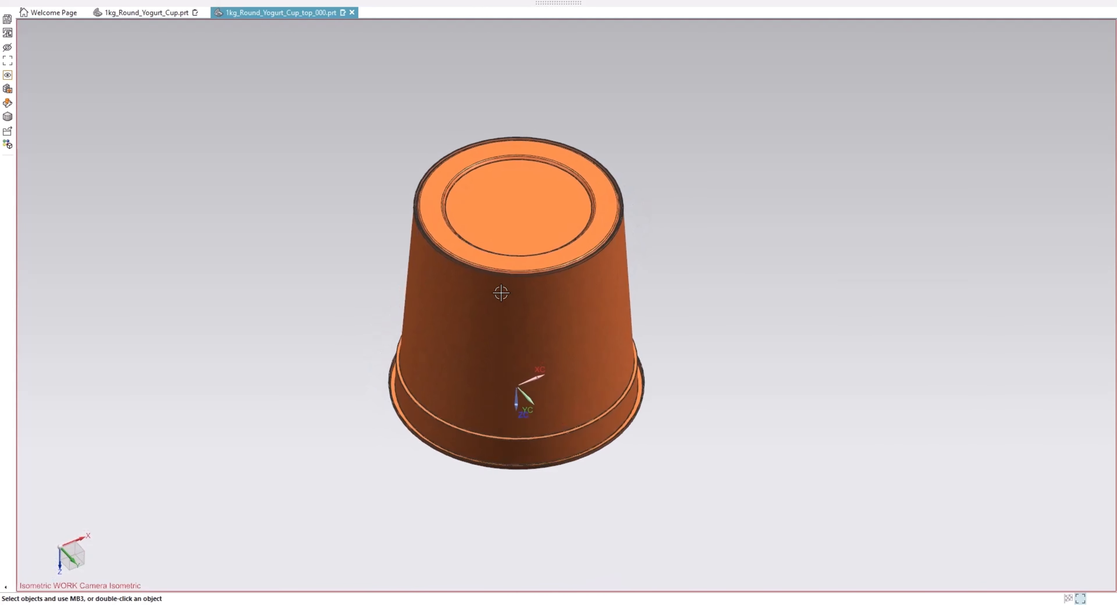
pyautogui.moveTo(213, 5)
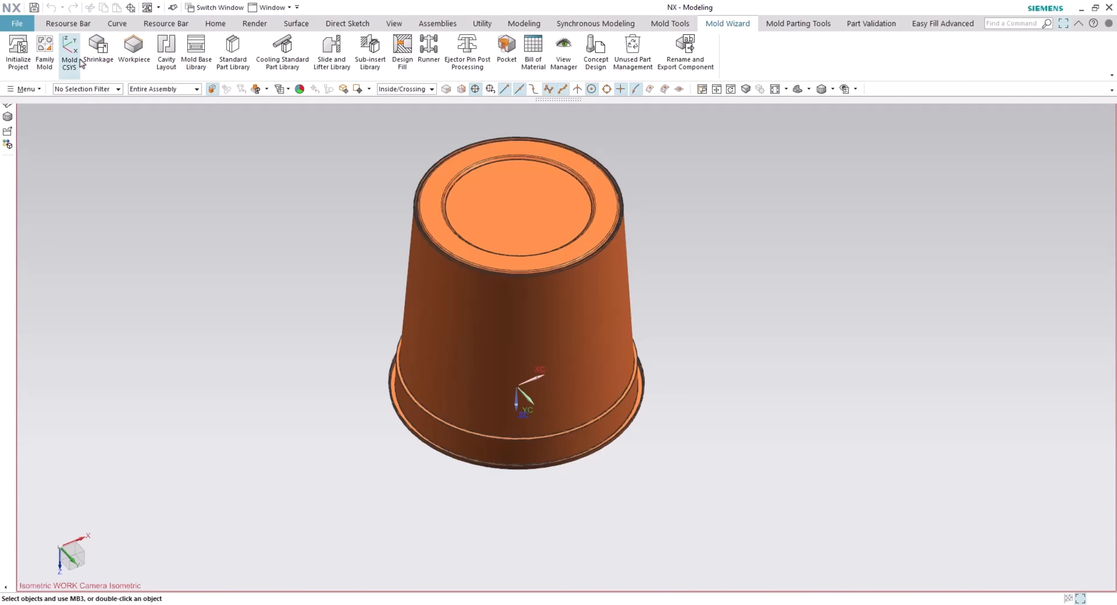
pyautogui.click(71, 56)
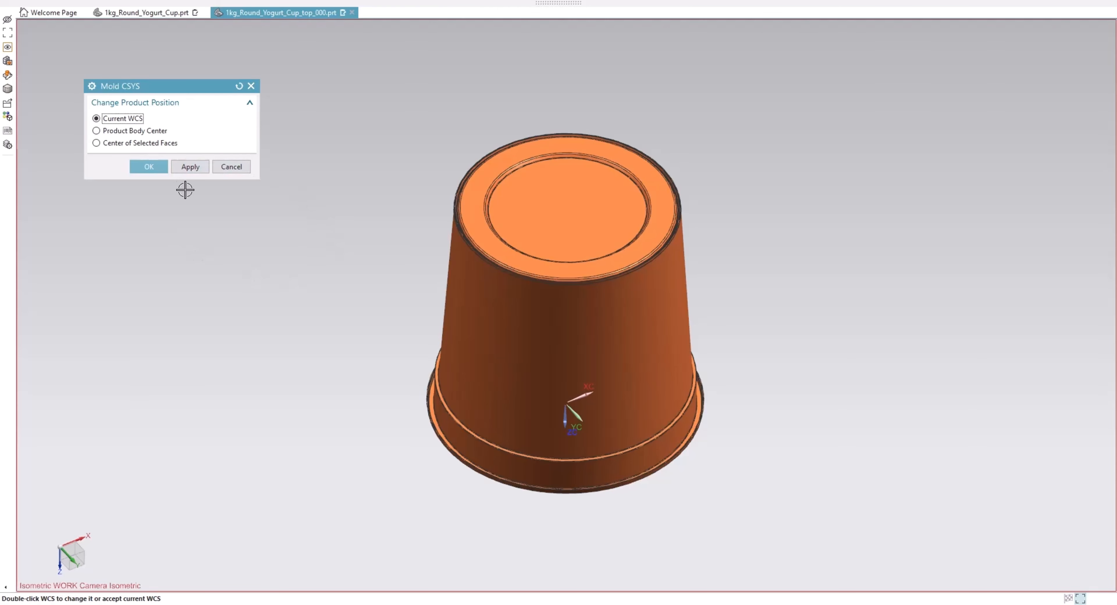
pyautogui.moveTo(495, 289); pyautogui.dragTo(496, 282, button='middle')
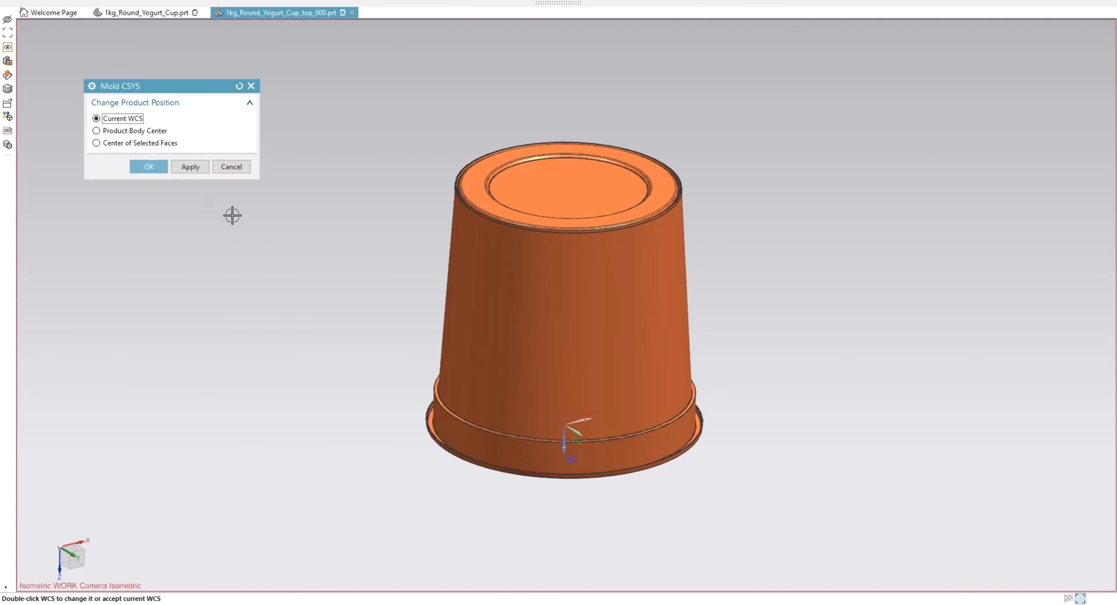
pyautogui.click(236, 169)
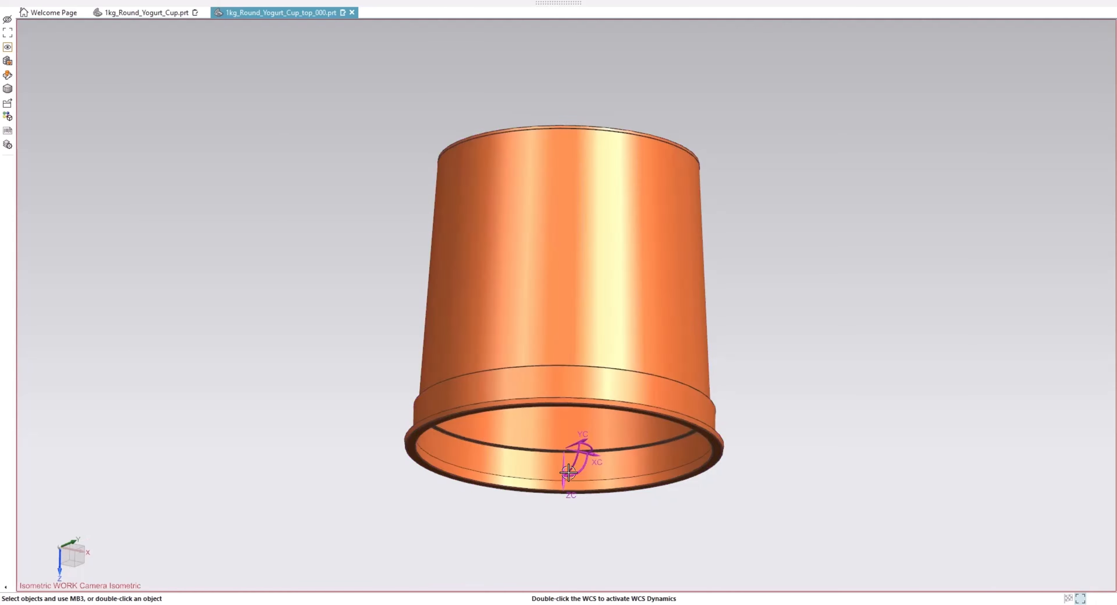
# Activate WCS dynamics at the cup's rim and rotate the WCS 180 degrees about the YC axis
pyautogui.moveTo(567, 446); pyautogui.dragTo(564, 480, button='middle')
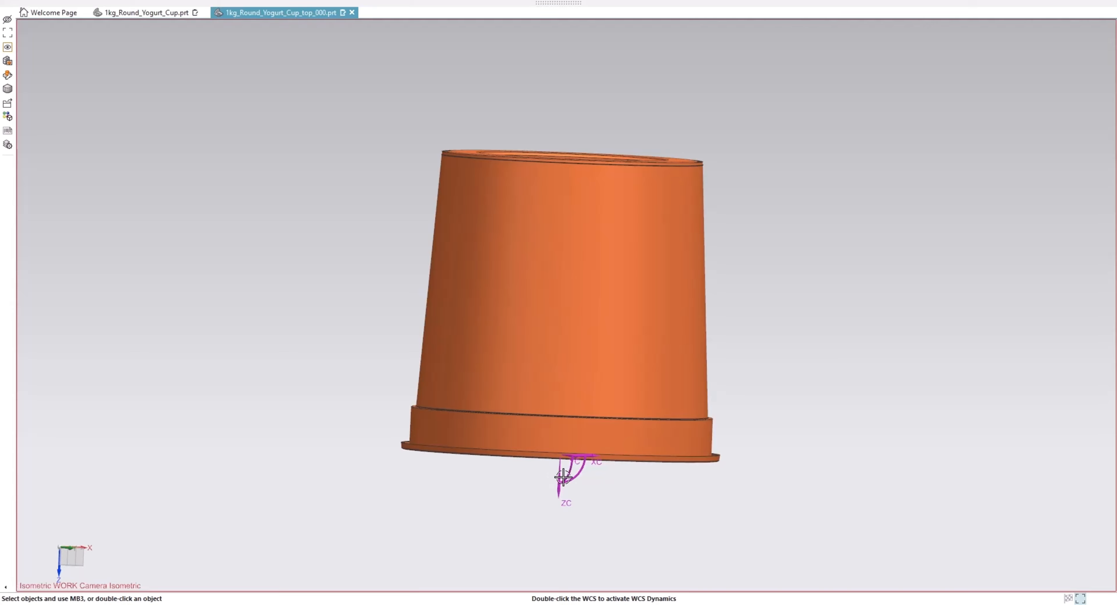
pyautogui.doubleClick(563, 475)
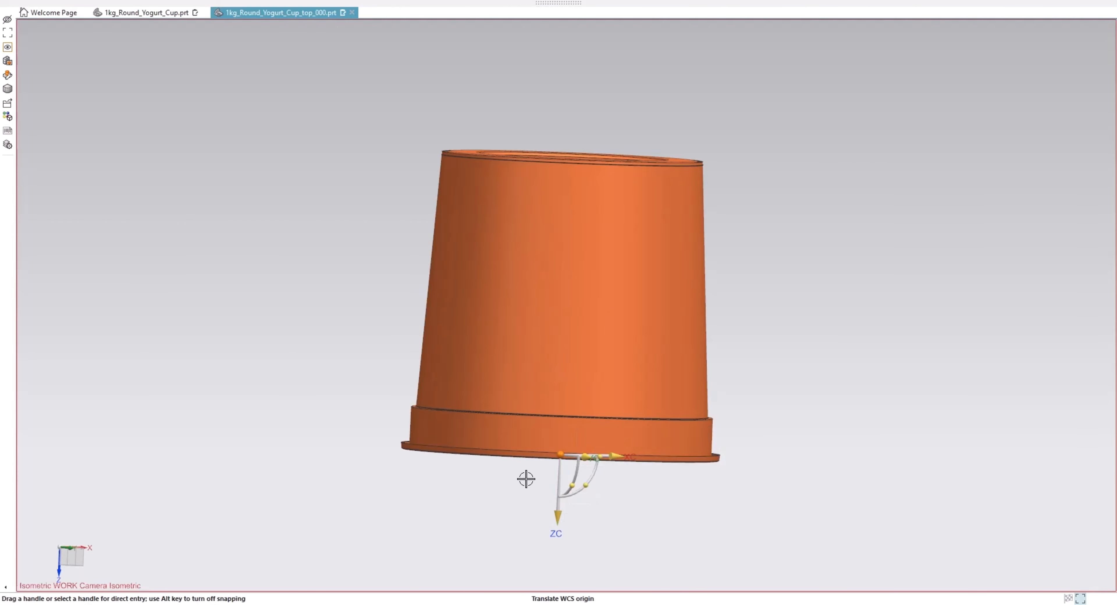
pyautogui.moveTo(526, 479); pyautogui.dragTo(559, 510, button='middle')
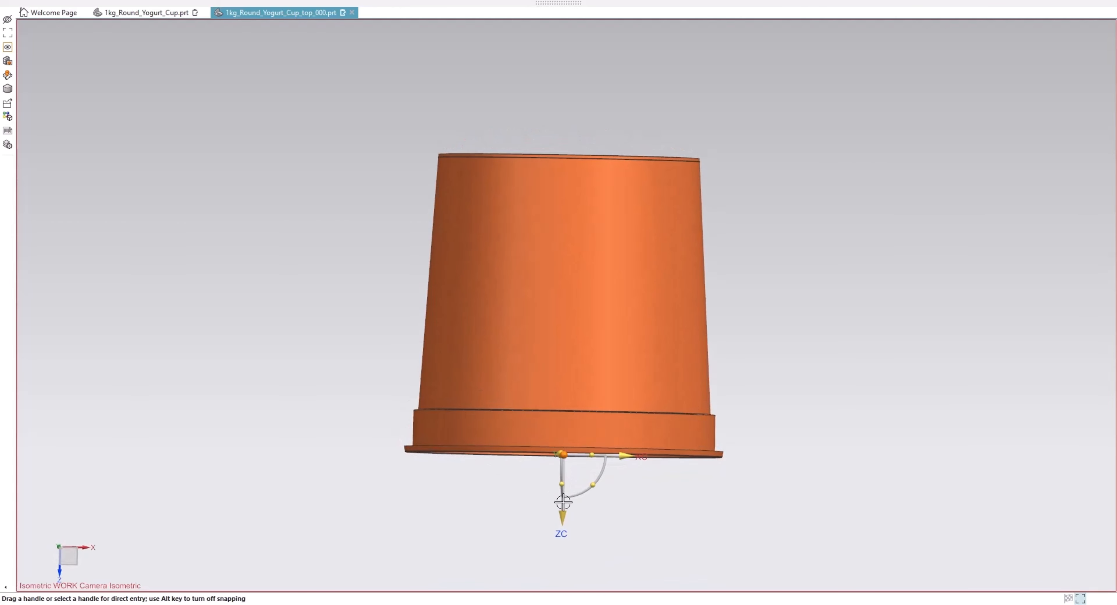
pyautogui.click(592, 484)
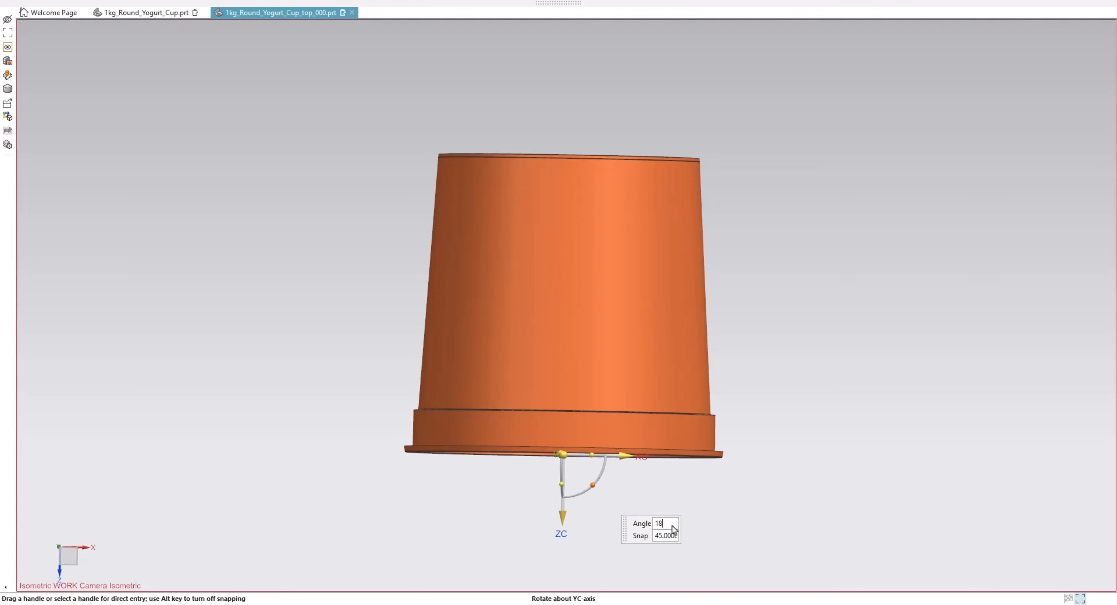
pyautogui.press('Return')
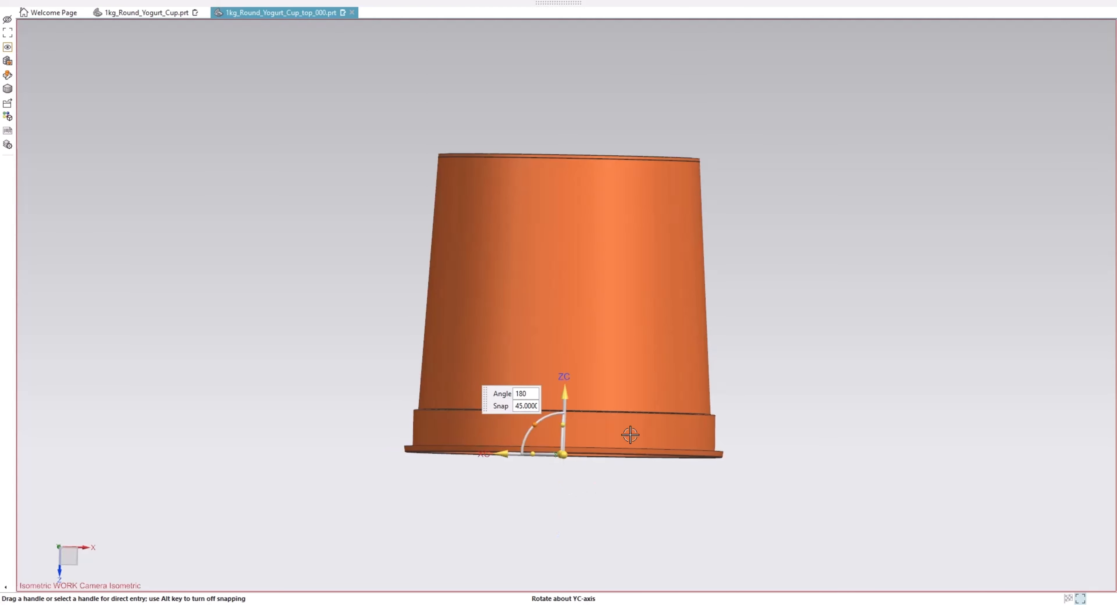
# Accept the rotated WCS at the cup's rim and start the Mold CSYS definition, checking the ZC direction from the side
pyautogui.middleClick(617, 376)
pyautogui.moveTo(537, 295); pyautogui.dragTo(544, 327, button='middle')
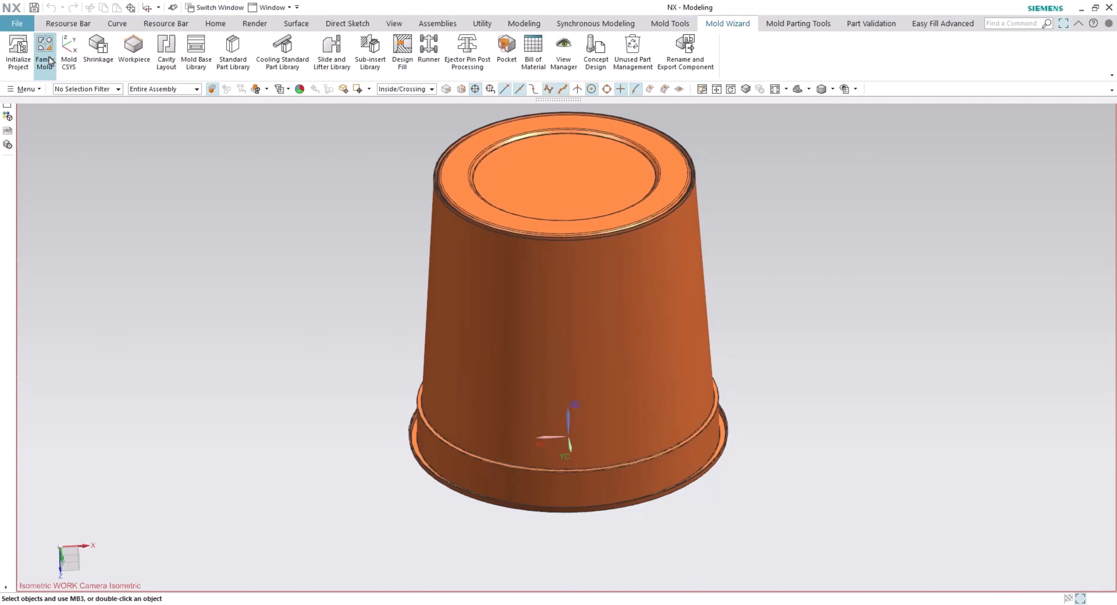
pyautogui.click(67, 61)
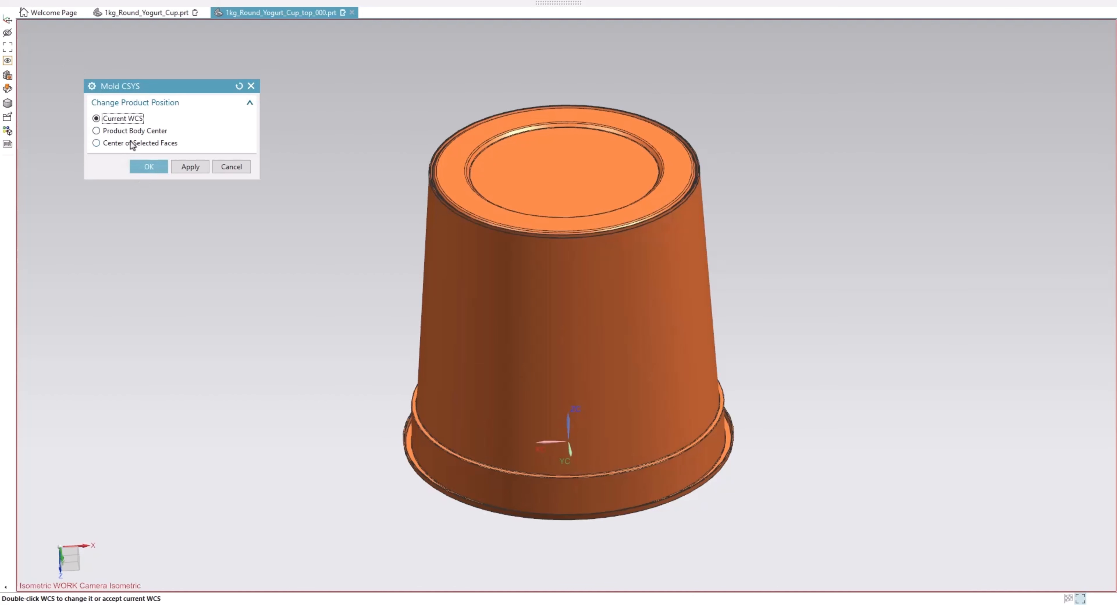
pyautogui.moveTo(376, 364); pyautogui.dragTo(389, 332, button='middle')
pyautogui.moveTo(396, 453)
pyautogui.mouseDown(button='middle')
pyautogui.moveTo(393, 463)
pyautogui.moveTo(384, 451)
pyautogui.mouseUp(button='middle')
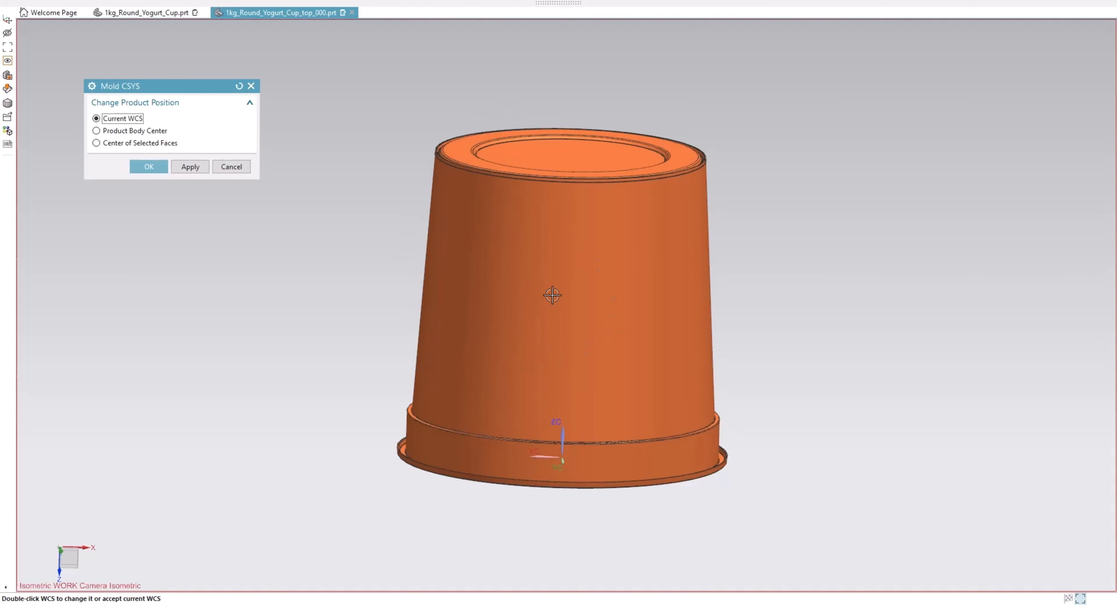
pyautogui.moveTo(570, 237); pyautogui.dragTo(548, 266, button='middle')
pyautogui.press('F8')
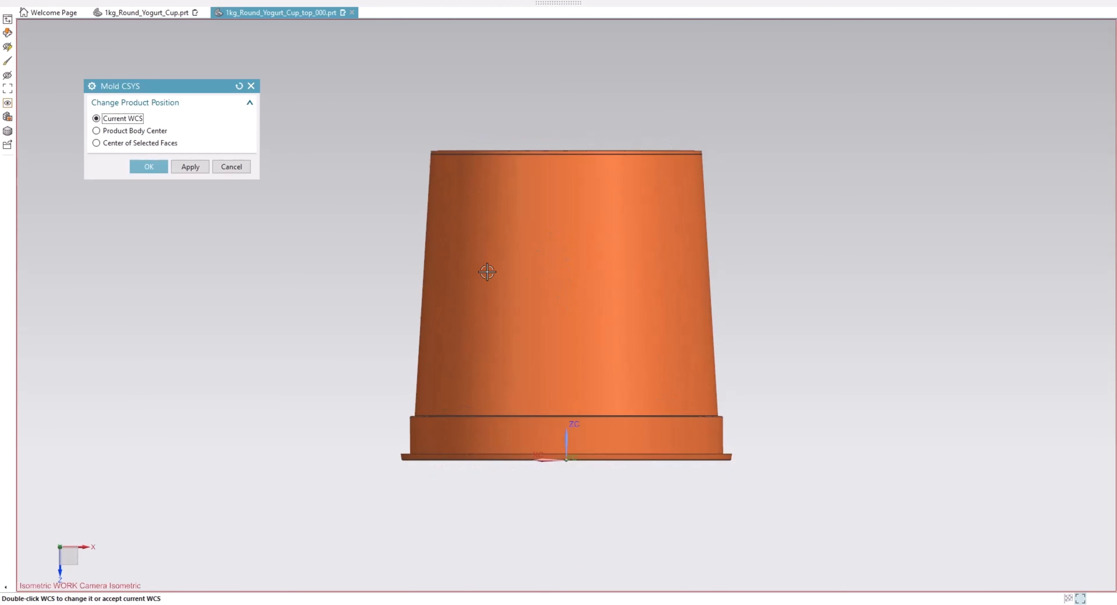
# Set the Mold CSYS to Center of Selected Faces and select the ring-shaped face on the cup's rim flange
pyautogui.click(97, 144)
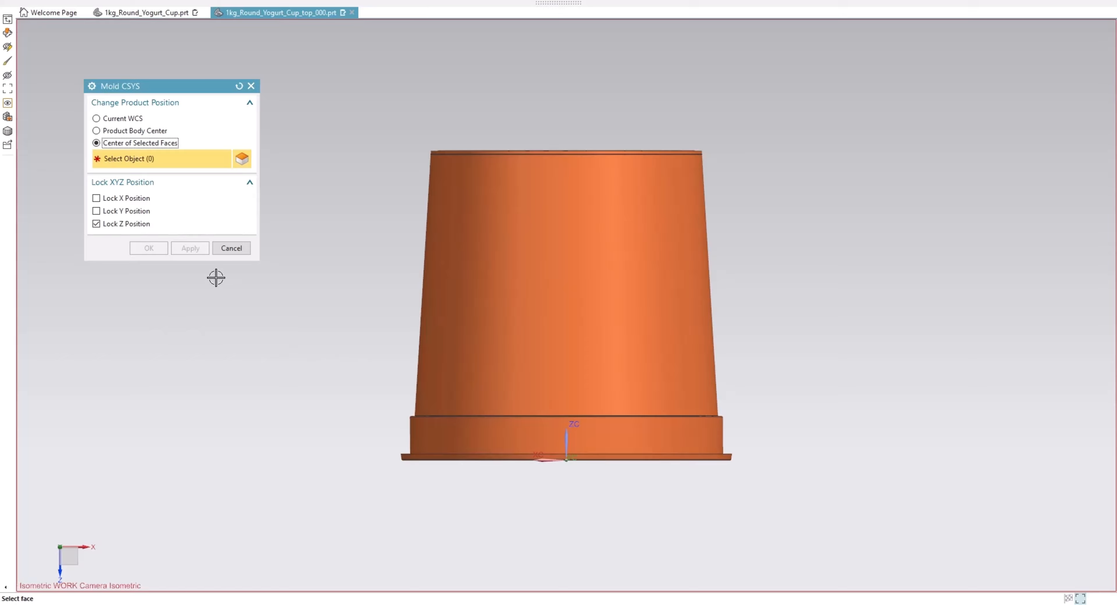
pyautogui.moveTo(370, 444); pyautogui.dragTo(391, 436, button='middle')
pyautogui.scroll(-10, 404, 438)
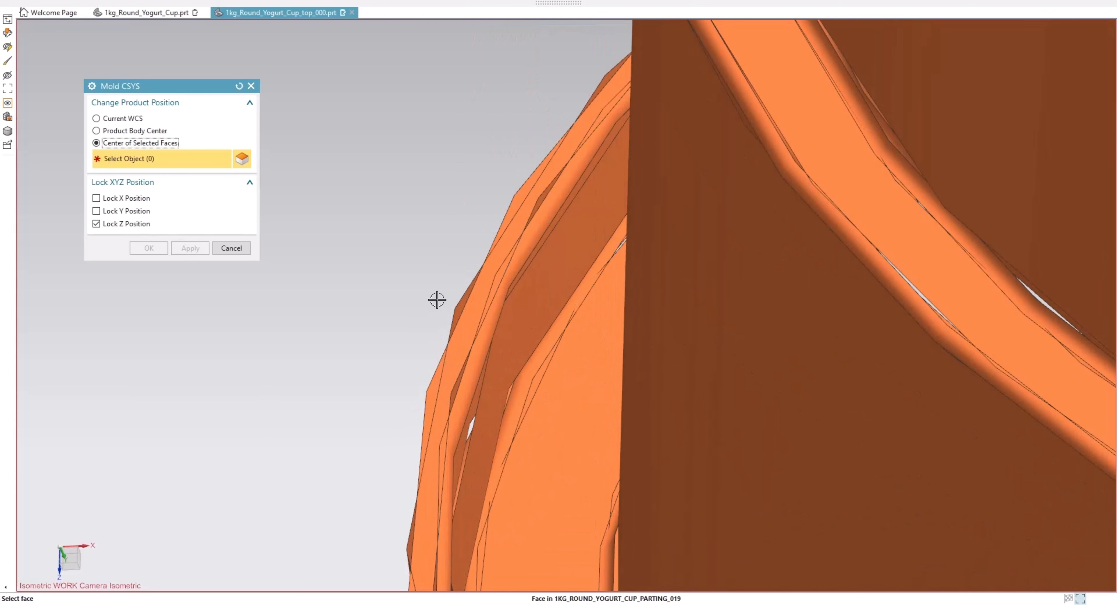
pyautogui.rightClick(433, 255)
pyautogui.click(472, 328)
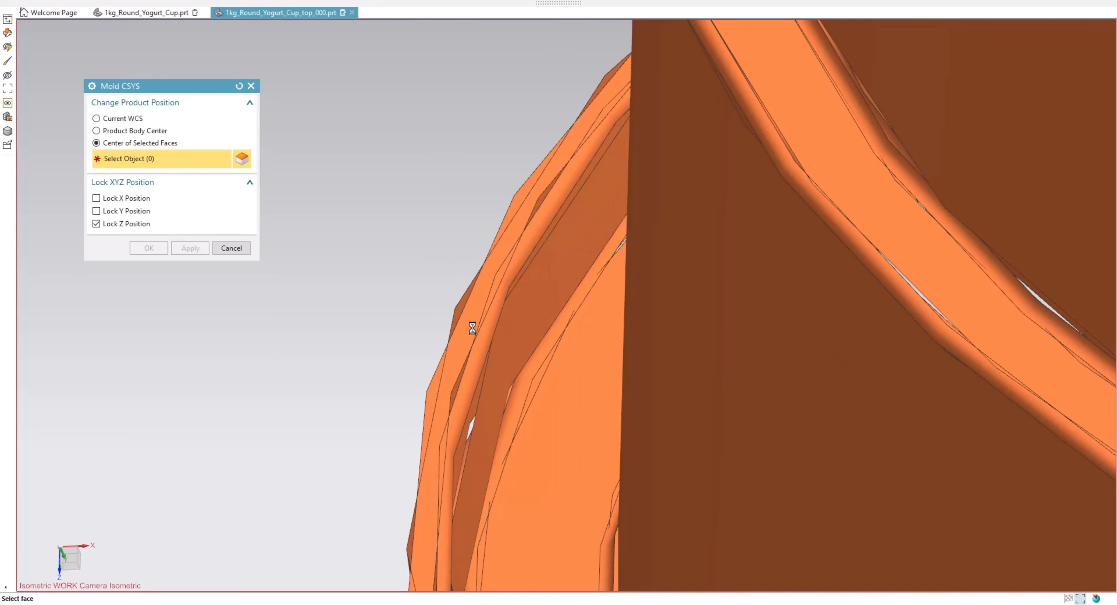
pyautogui.click(468, 299)
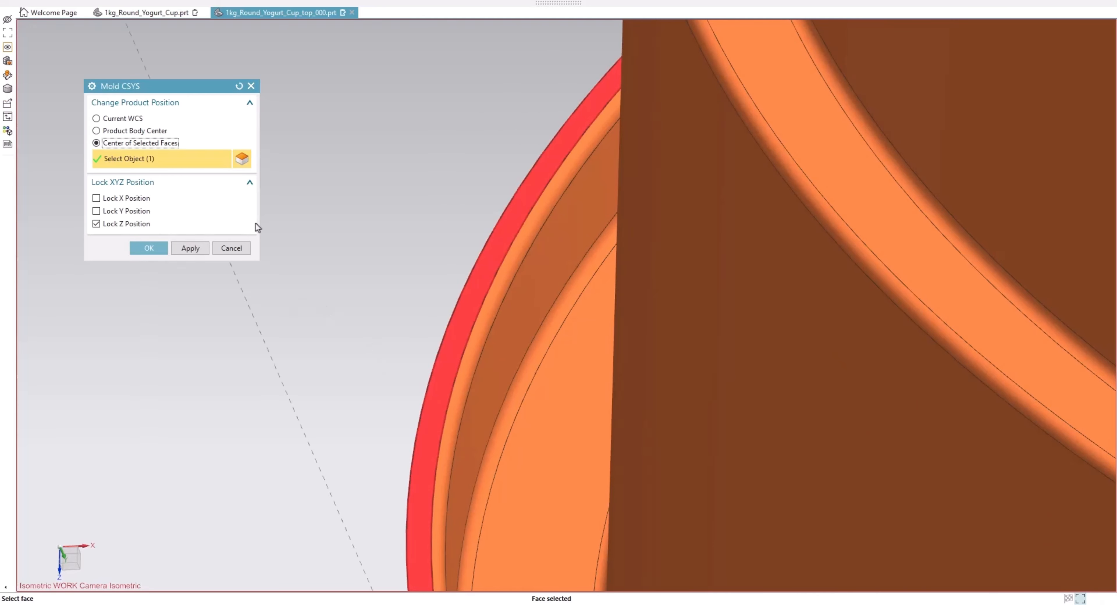
# Unlock the Z position and lock the X and Y positions for the Mold CSYS
pyautogui.click(97, 225)
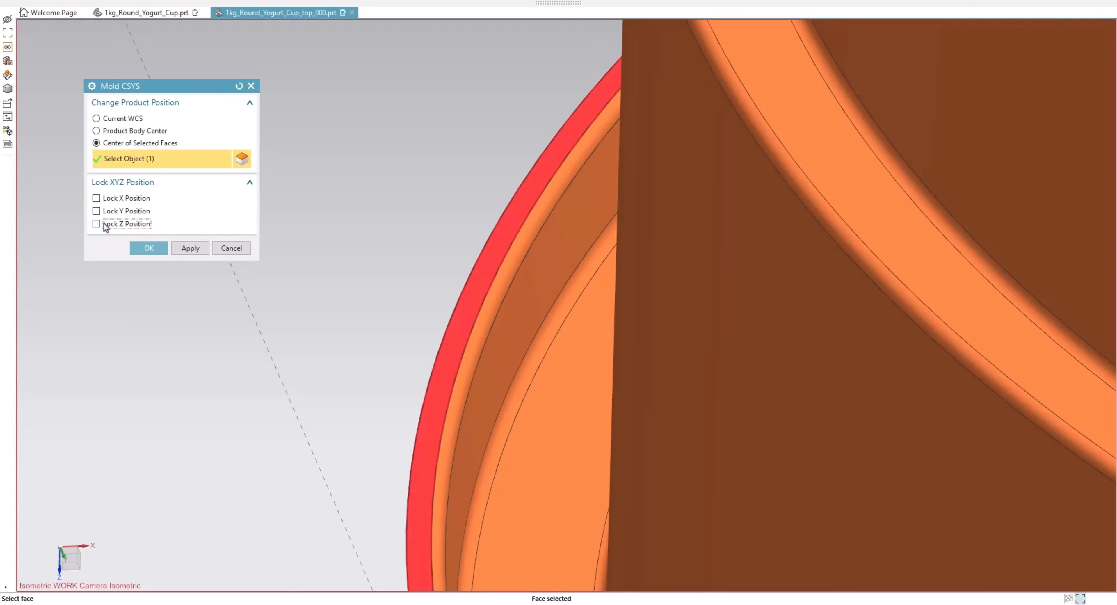
pyautogui.click(96, 210)
pyautogui.click(96, 199)
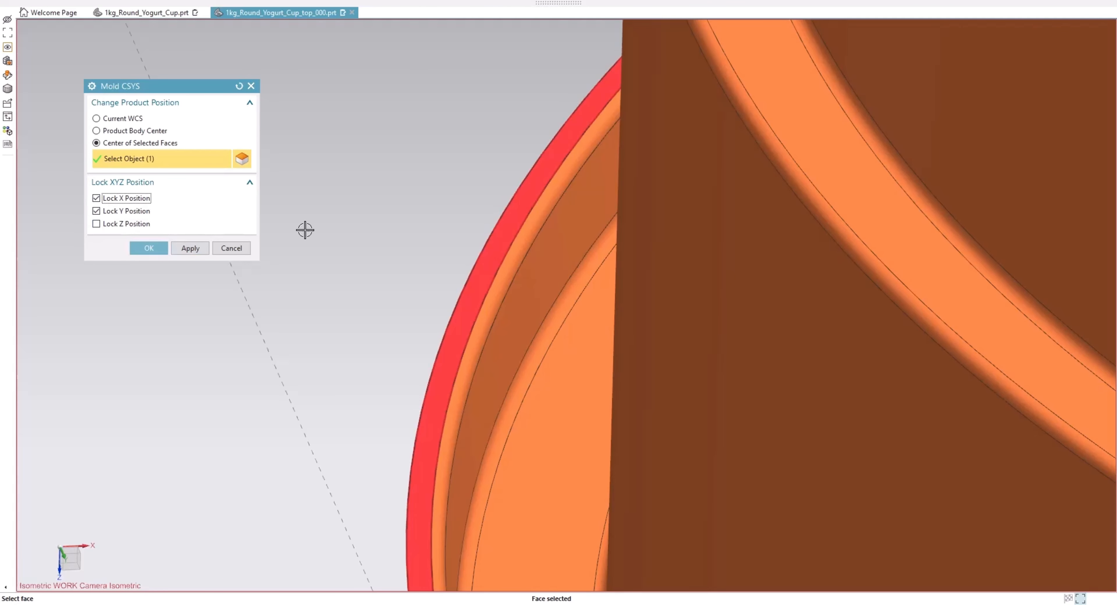
# Examine the selected rim face and the WCS origin from the side and above, in shaded and wireframe display
pyautogui.scroll(-5, 354, 229)
pyautogui.moveTo(355, 229); pyautogui.dragTo(461, 227, button='middle')
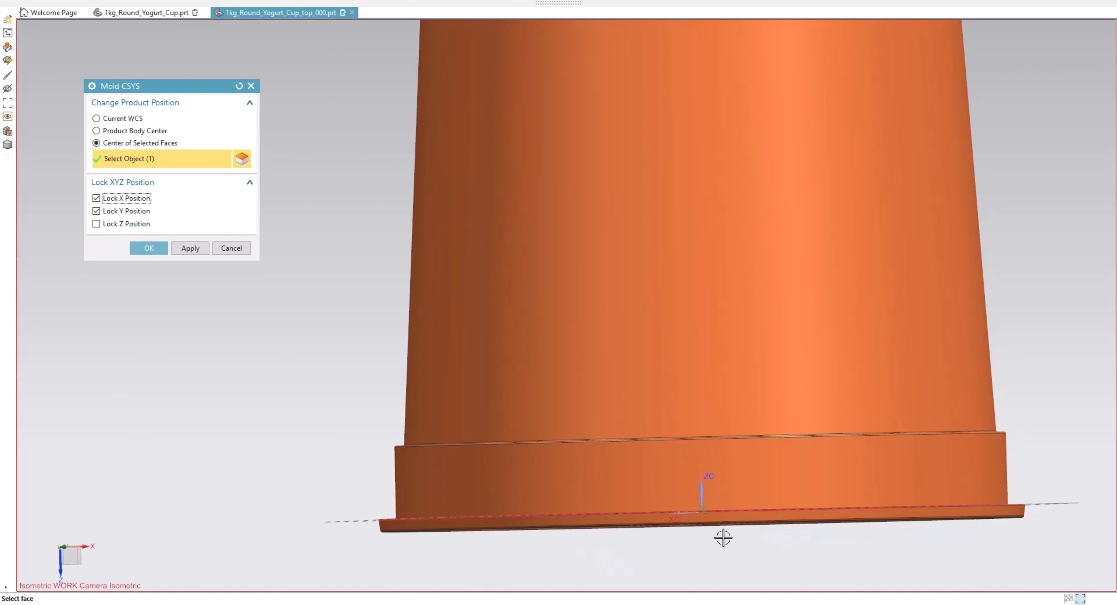
pyautogui.scroll(5, 723, 537)
pyautogui.scroll(-2, 438, 437)
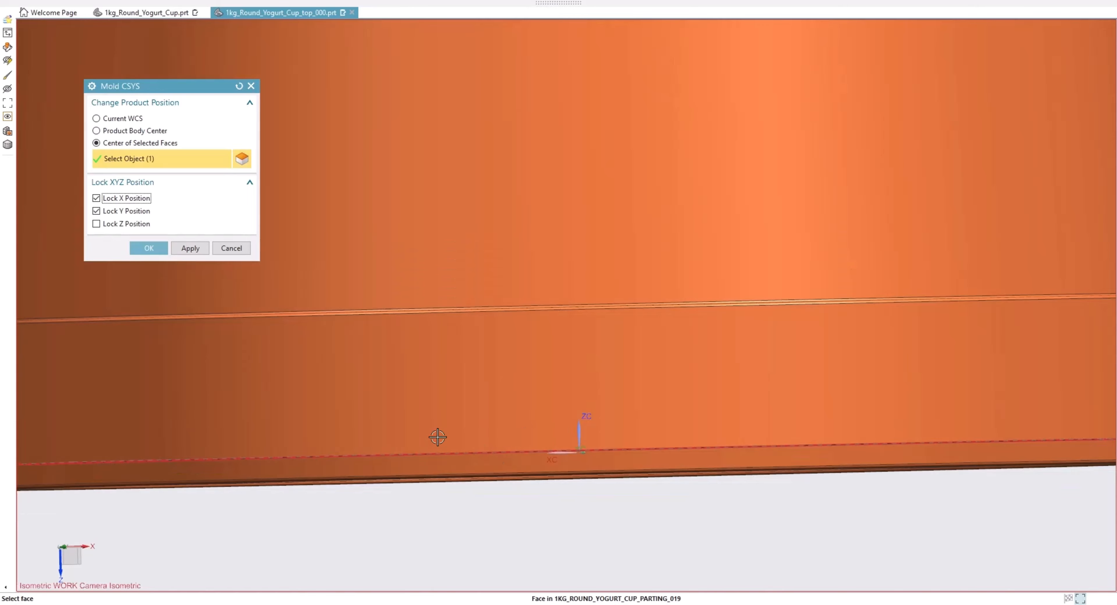
pyautogui.moveTo(708, 399); pyautogui.dragTo(699, 423, button='middle')
pyautogui.scroll(4, 631, 414)
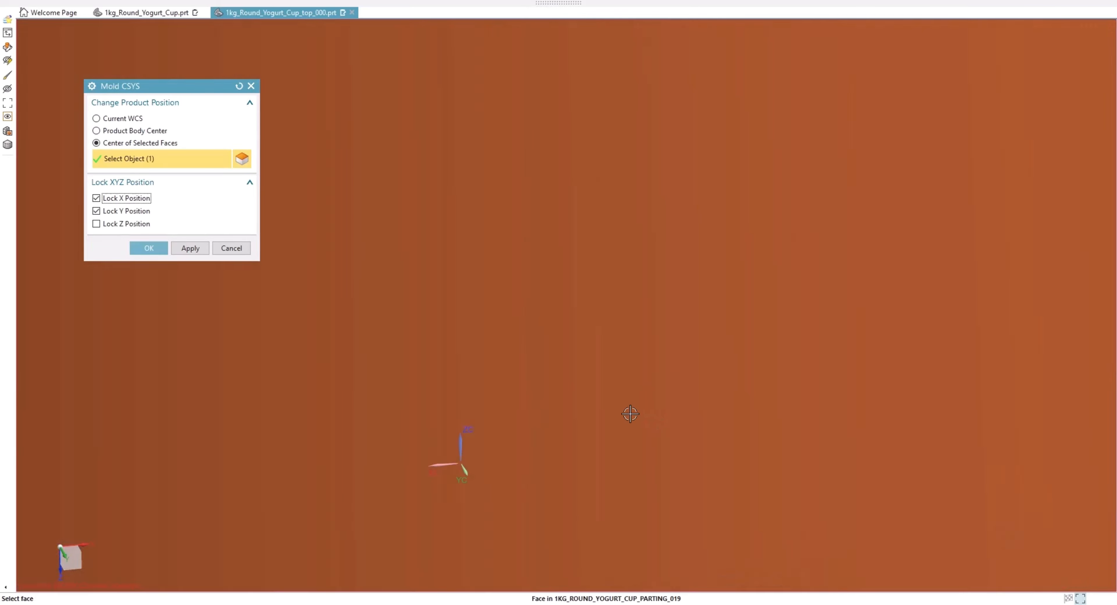
pyautogui.scroll(-6, 624, 409)
pyautogui.moveTo(519, 373); pyautogui.dragTo(583, 428, button='middle')
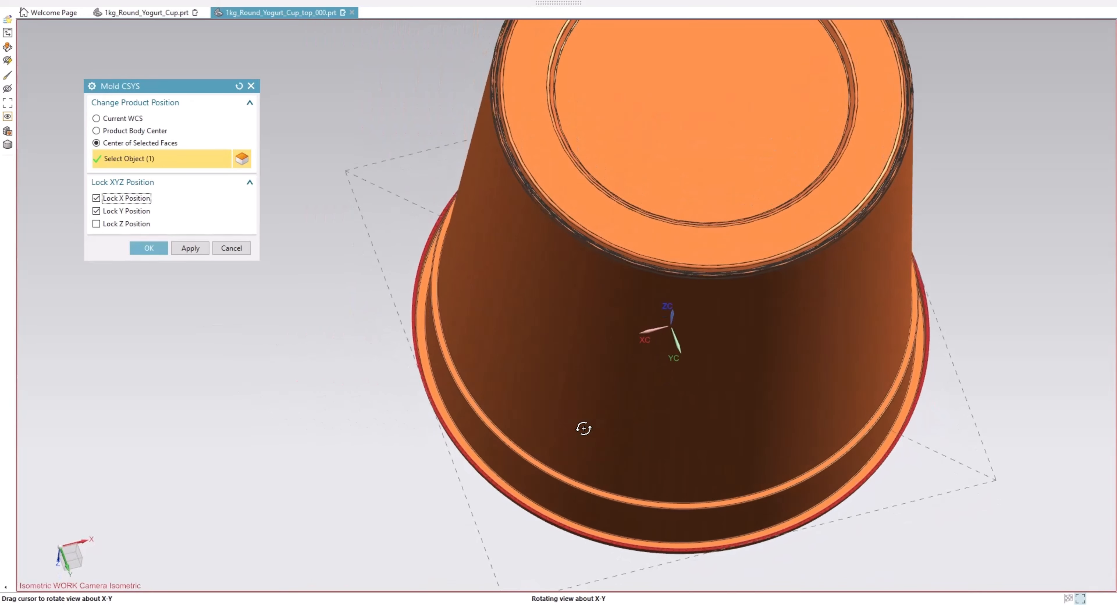
pyautogui.scroll(2, 409, 366)
pyautogui.scroll(-5, 411, 324)
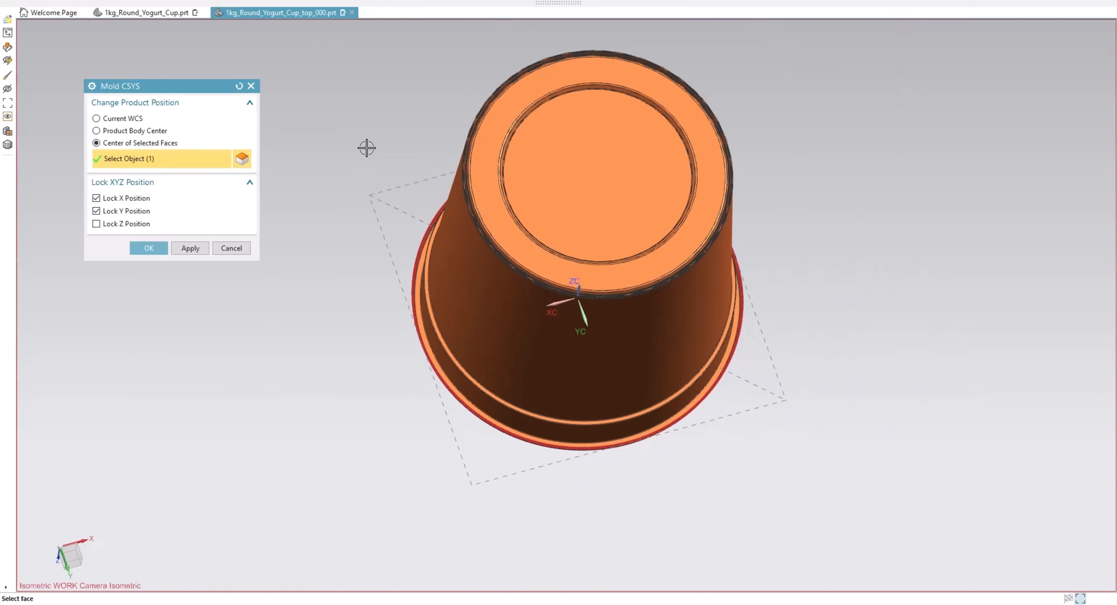
pyautogui.moveTo(367, 148); pyautogui.dragTo(366, 162, button='right')
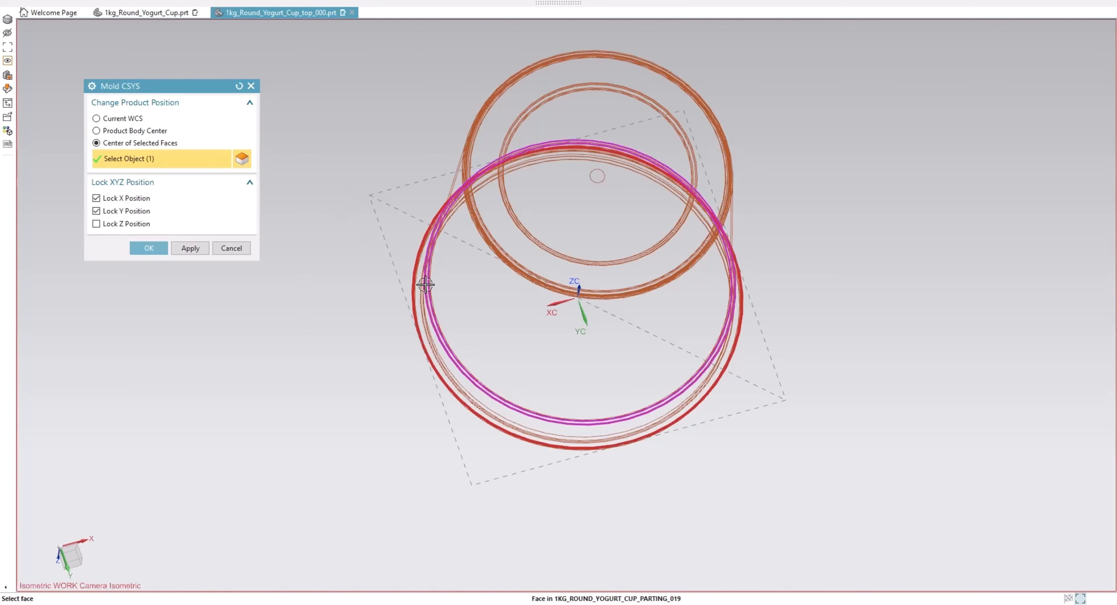
pyautogui.moveTo(425, 284); pyautogui.dragTo(429, 301, button='middle')
pyautogui.moveTo(658, 199); pyautogui.dragTo(669, 228, button='middle')
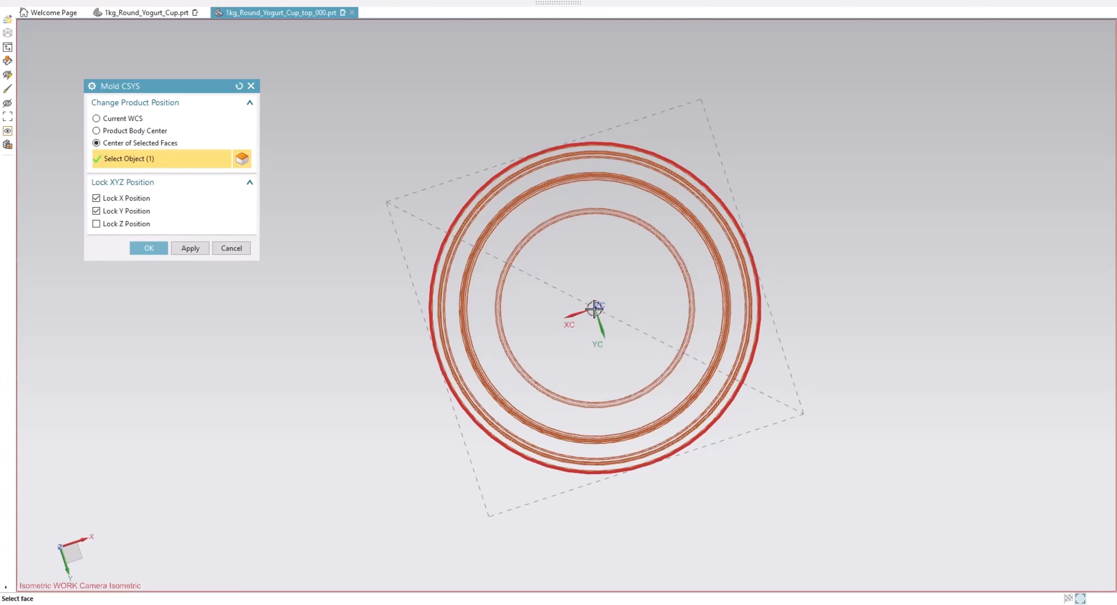
pyautogui.moveTo(494, 344); pyautogui.dragTo(495, 230, button='middle')
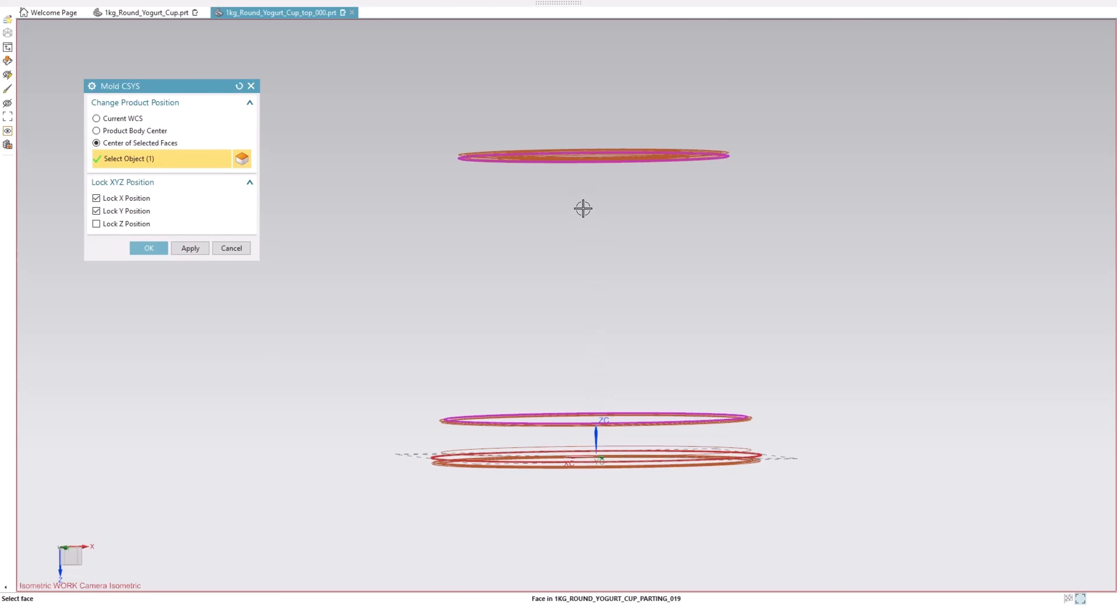
# Apply the Mold CSYS and check the WCS origin and ZC direction at the cup's rim in wireframe and shaded side views
pyautogui.click(143, 249)
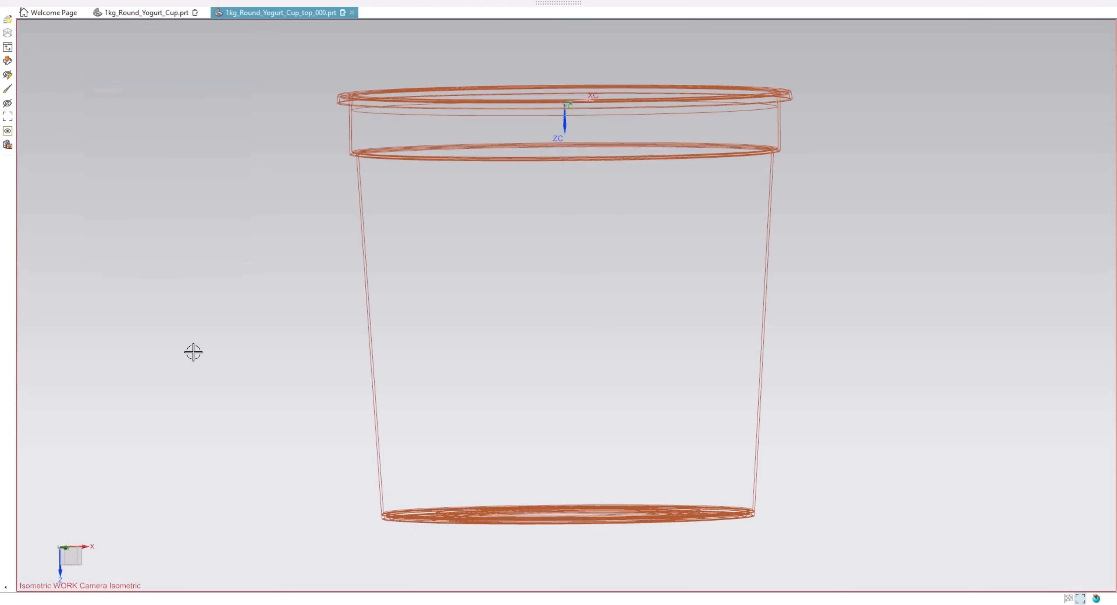
pyautogui.moveTo(429, 167)
pyautogui.mouseDown(button='middle')
pyautogui.moveTo(477, 359)
pyautogui.moveTo(467, 354)
pyautogui.mouseUp(button='middle')
pyautogui.press('F8')
pyautogui.scroll(2, 467, 235)
pyautogui.scroll(-3, 412, 190)
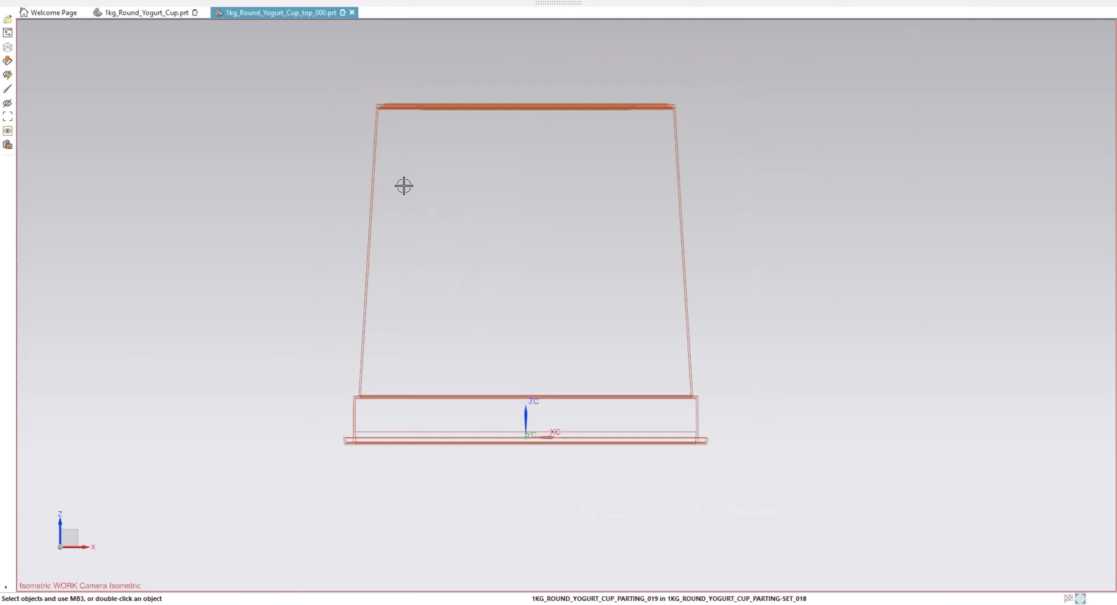
pyautogui.moveTo(304, 185); pyautogui.dragTo(313, 161, button='right')
pyautogui.keyDown('shift'); pyautogui.moveTo(567, 328); pyautogui.dragTo(588, 292, button='middle'); pyautogui.keyUp('shift')
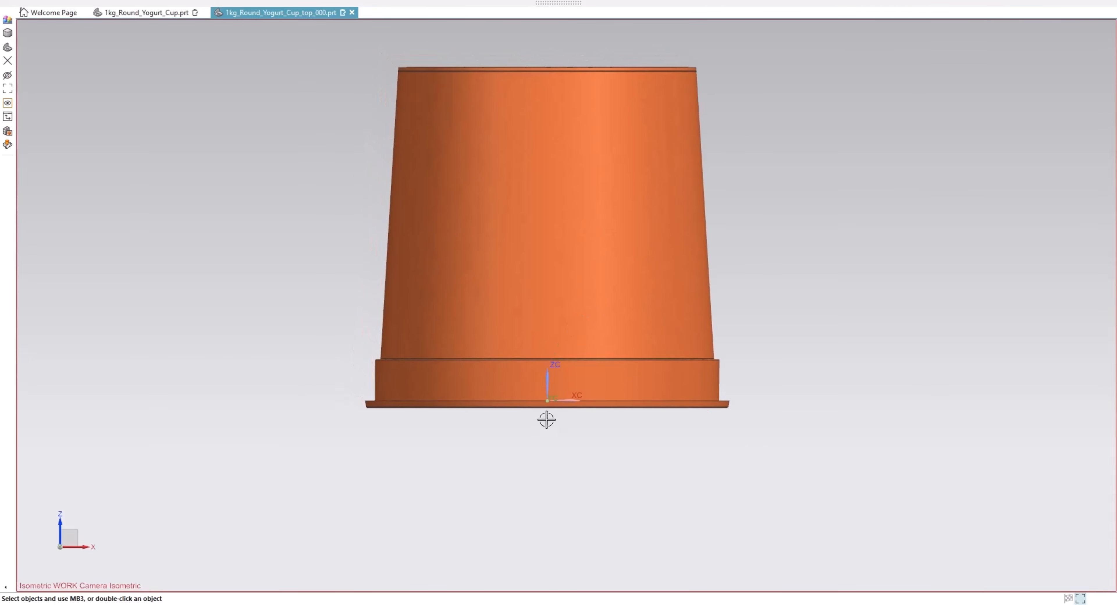
pyautogui.scroll(-2, 547, 420)
pyautogui.scroll(3, 546, 406)
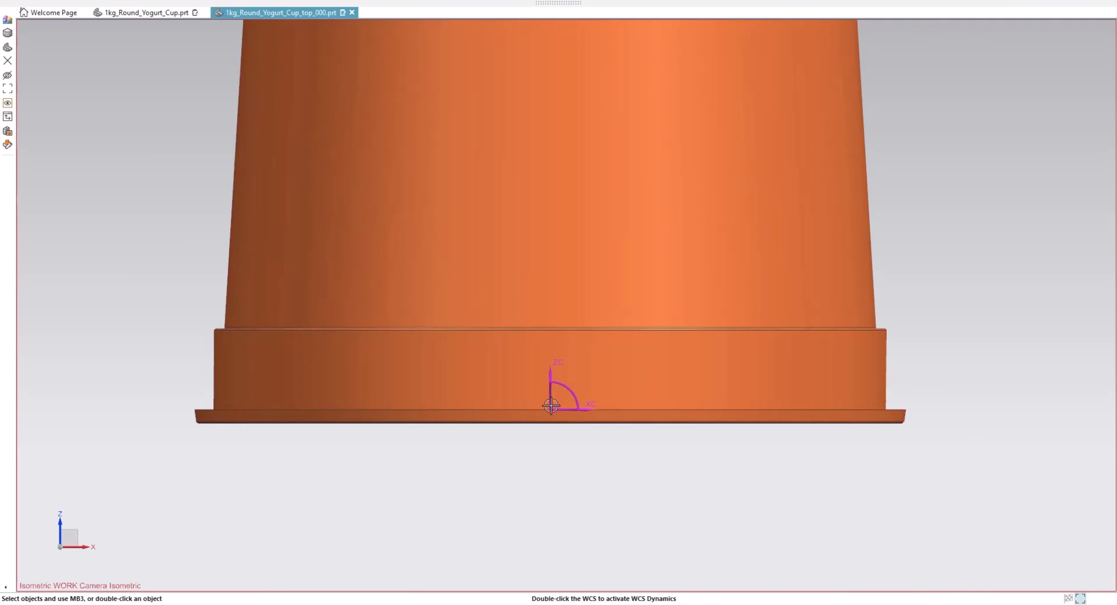
pyautogui.scroll(2, 553, 399)
pyautogui.scroll(-6, 554, 381)
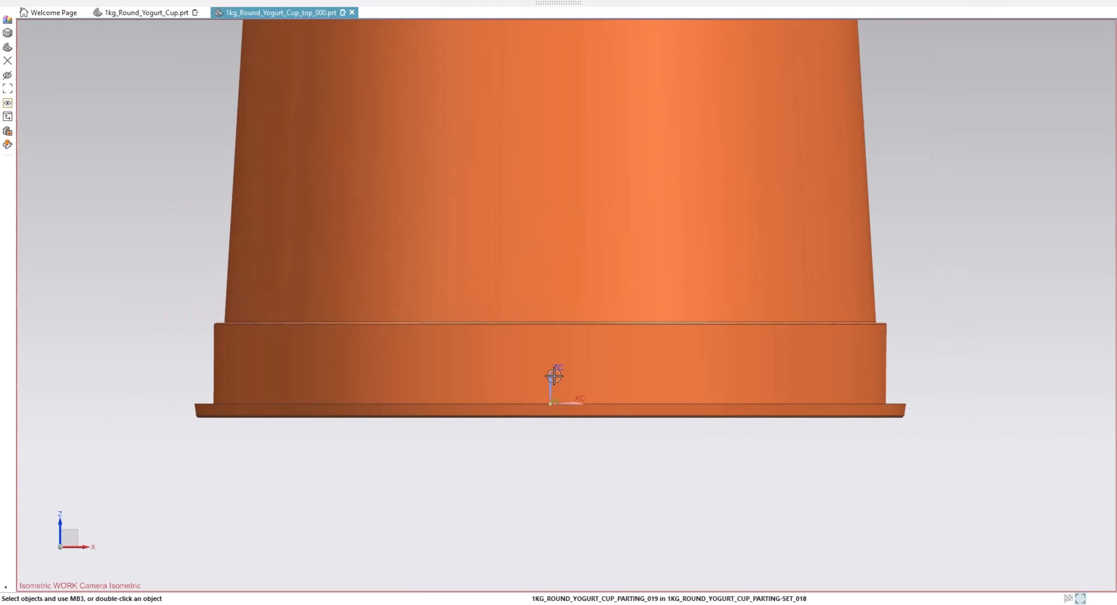
pyautogui.moveTo(527, 267); pyautogui.dragTo(526, 320, button='middle')
# Apply uniform shrinkage to the cup body with a scale factor of 1.015
pyautogui.moveTo(174, 4)
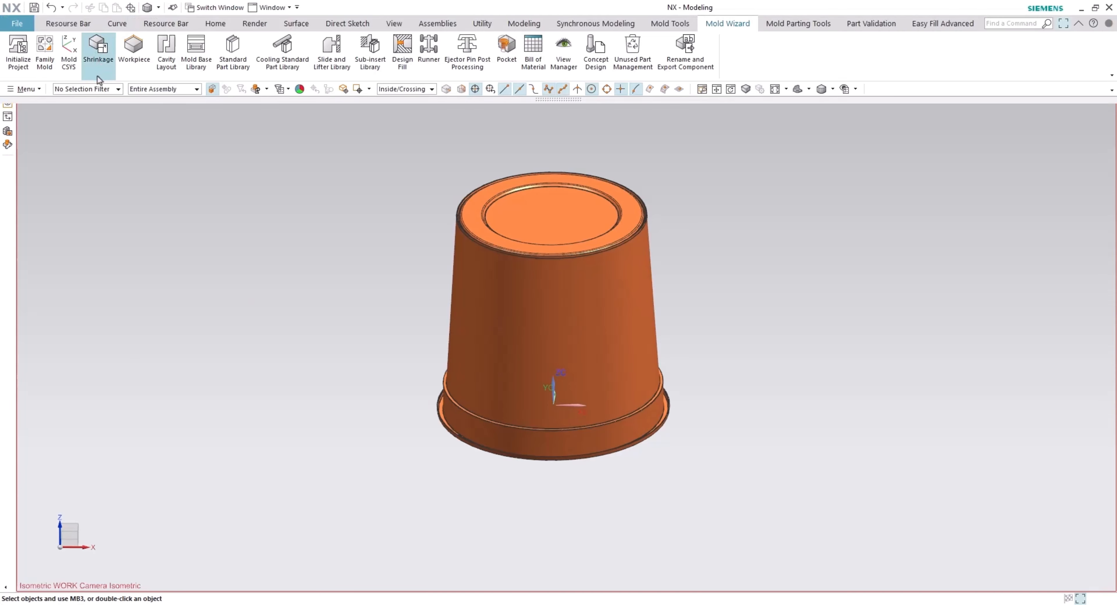
pyautogui.click(97, 56)
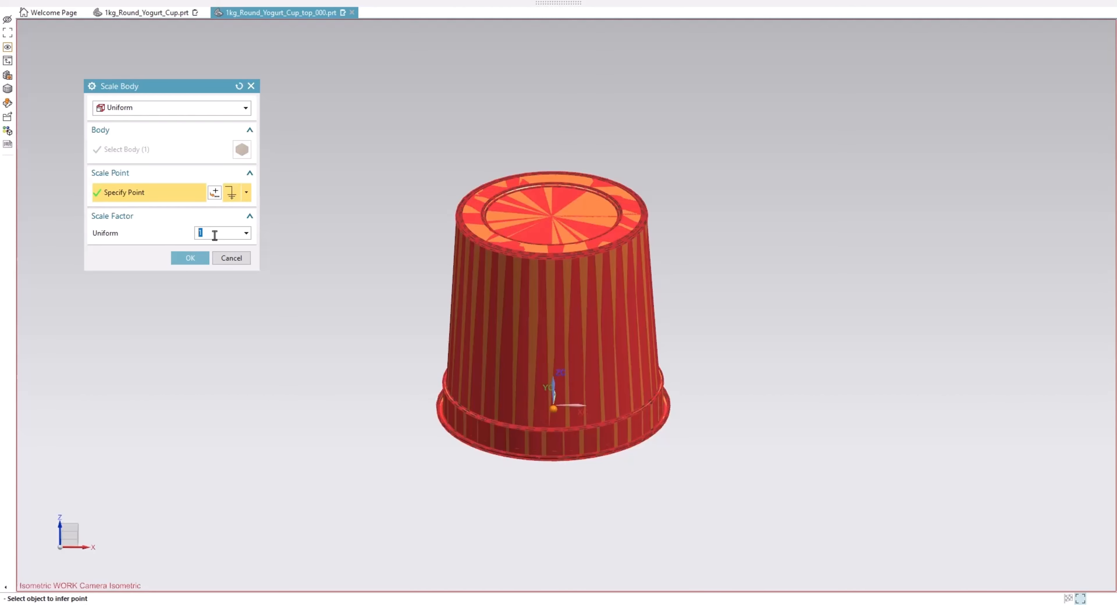
pyautogui.click(215, 235)
pyautogui.write('1.0')
pyautogui.press('BackSpace')
pyautogui.press('BackSpace')
pyautogui.press('BackSpace')
pyautogui.write('1.017')
pyautogui.press('BackSpace')
pyautogui.write('5')
pyautogui.click(196, 256)
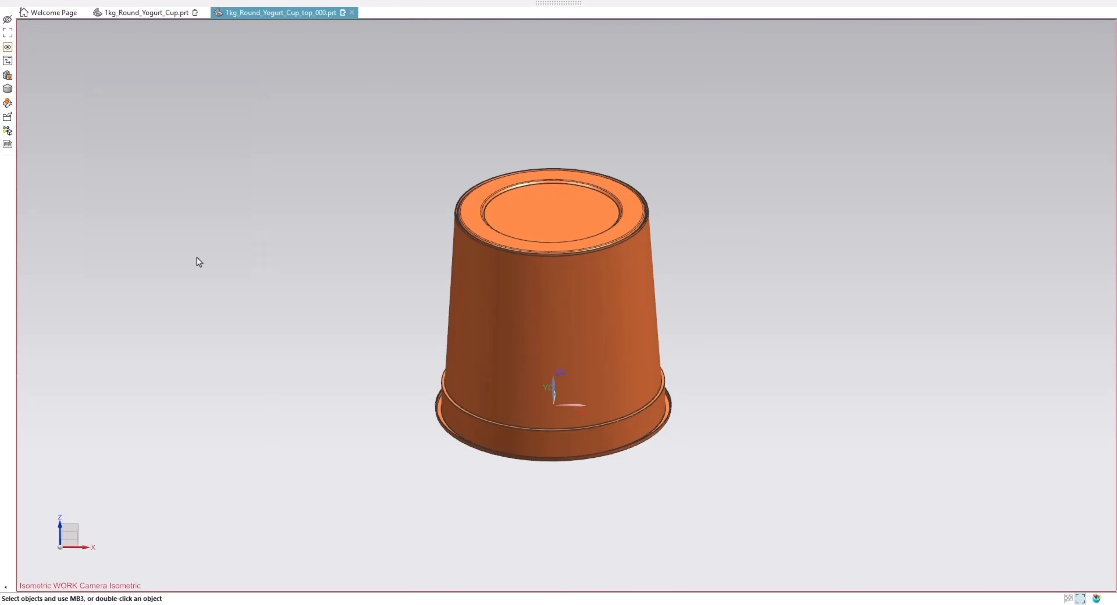
# Create a product workpiece around the cup as a user-defined block with a sketch section and limits of -25 mm and 145 mm
pyautogui.moveTo(537, 275)
pyautogui.mouseDown(button='middle')
pyautogui.moveTo(568, 214)
pyautogui.moveTo(568, 125)
pyautogui.moveTo(564, 294)
pyautogui.moveTo(564, 265)
pyautogui.moveTo(558, 272)
pyautogui.mouseUp(button='middle')
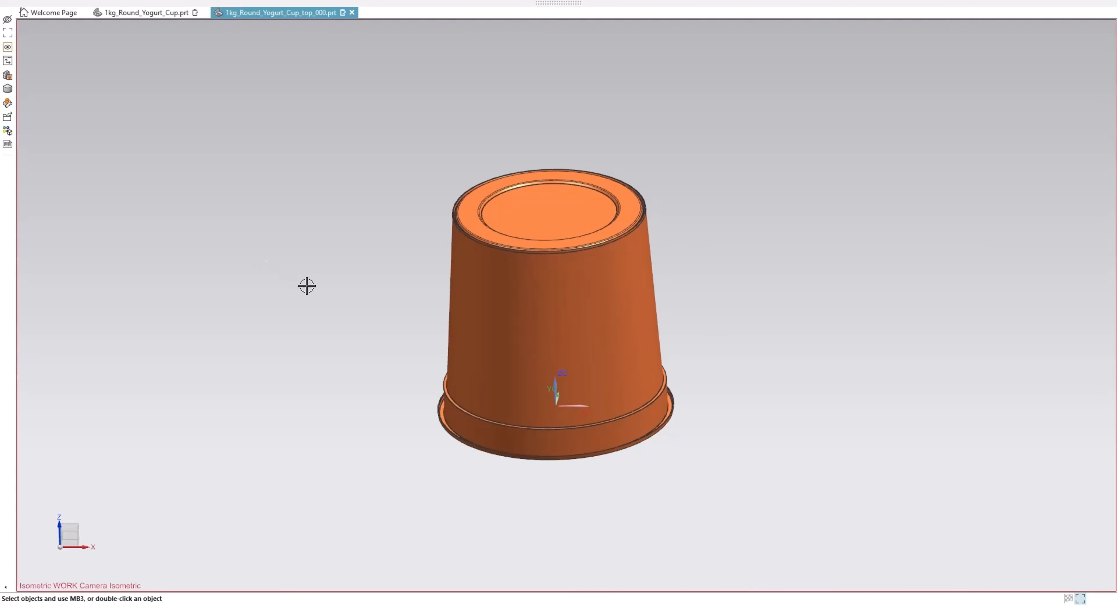
pyautogui.moveTo(402, 266)
pyautogui.mouseDown(button='middle')
pyautogui.moveTo(426, 252)
pyautogui.moveTo(409, 249)
pyautogui.mouseUp(button='middle')
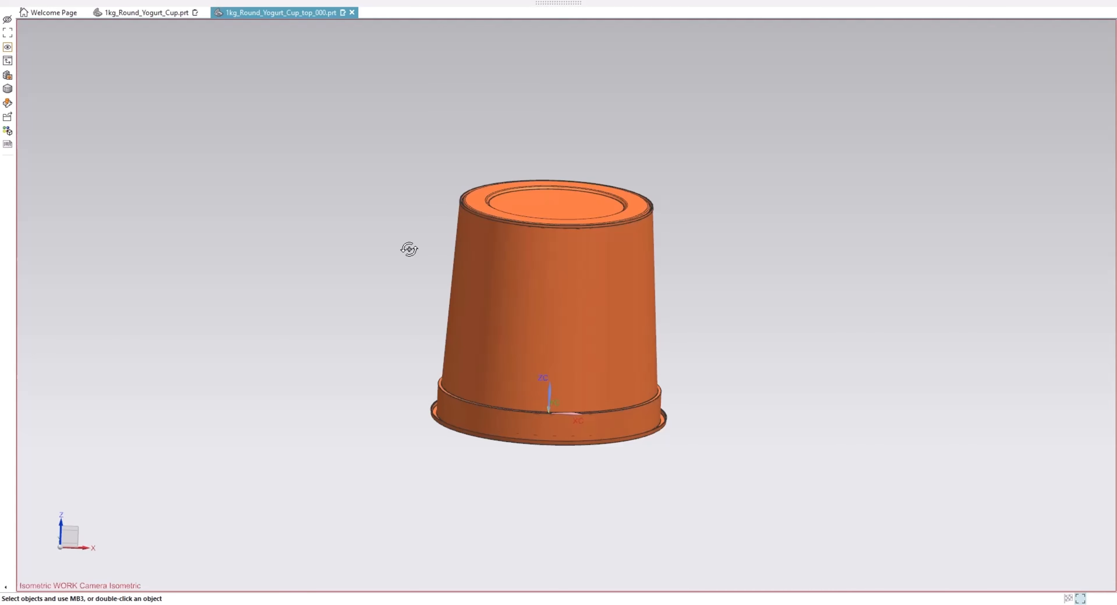
pyautogui.hotkey('alt', 'Return')
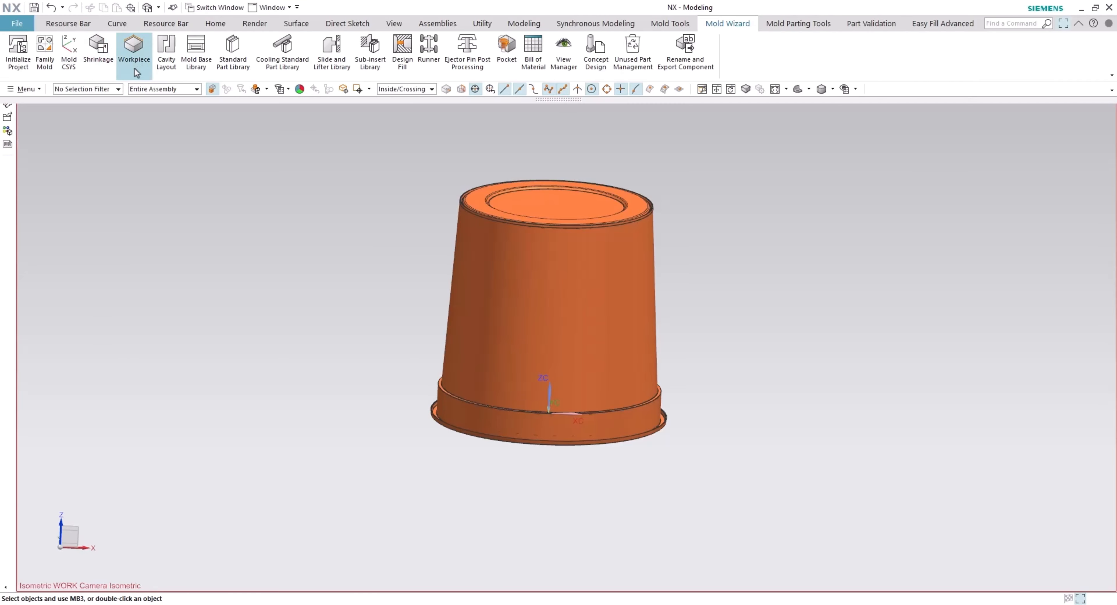
pyautogui.click(136, 60)
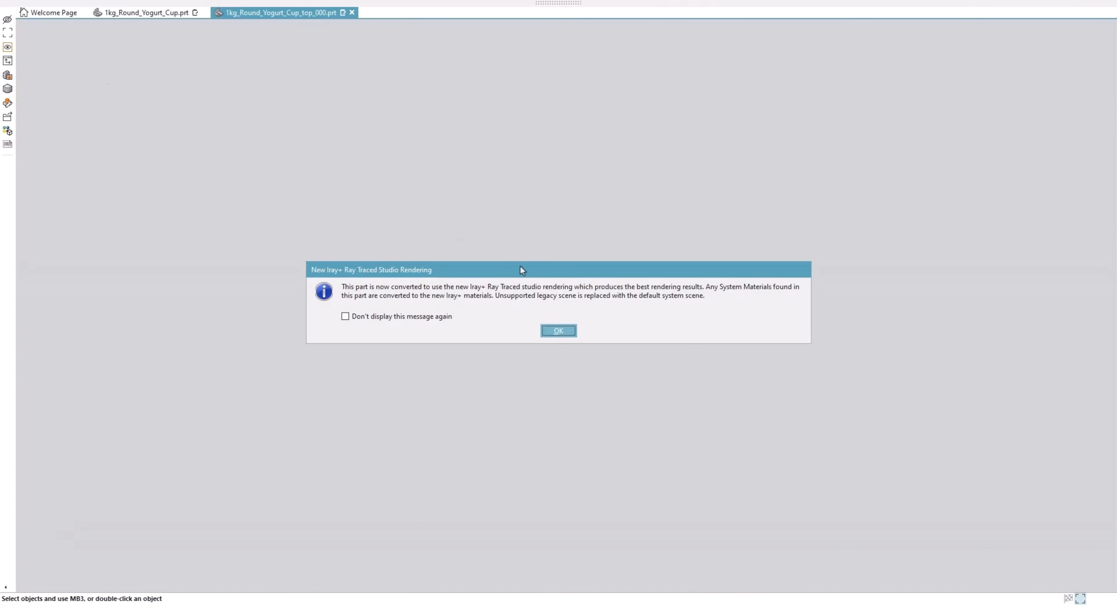
pyautogui.click(562, 334)
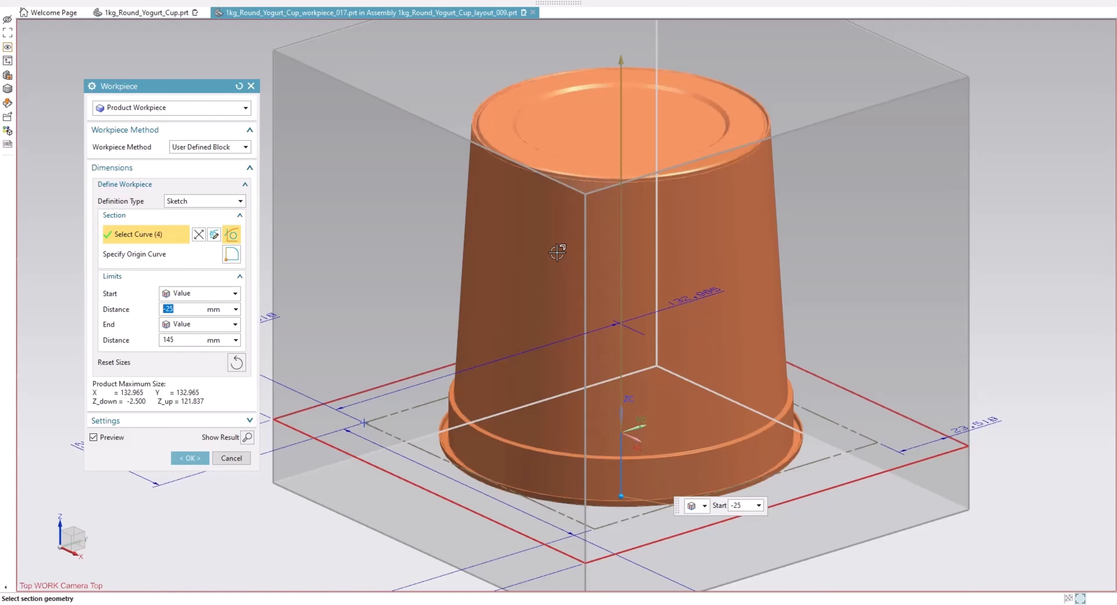
pyautogui.scroll(-5, 557, 252)
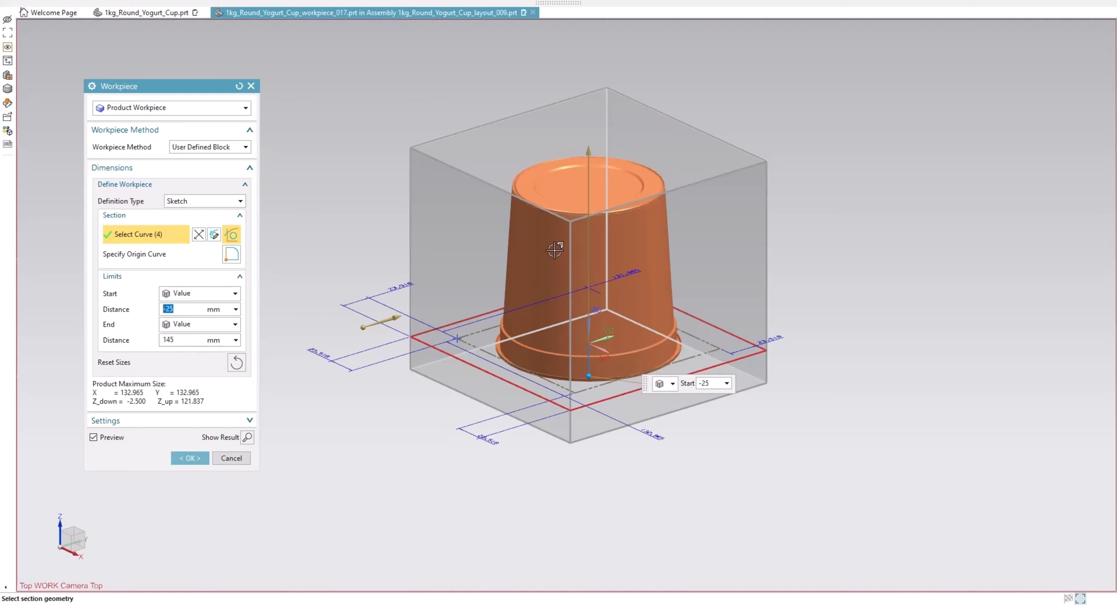
pyautogui.moveTo(538, 190); pyautogui.dragTo(332, 147, button='middle')
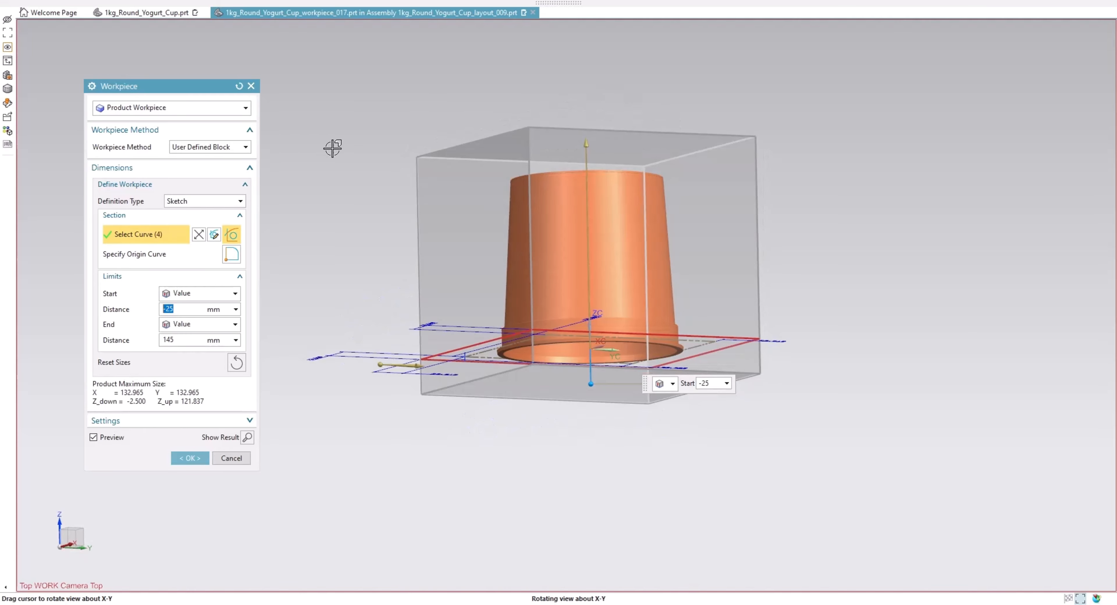
pyautogui.moveTo(426, 209); pyautogui.dragTo(422, 210, button='middle')
pyautogui.press('F8')
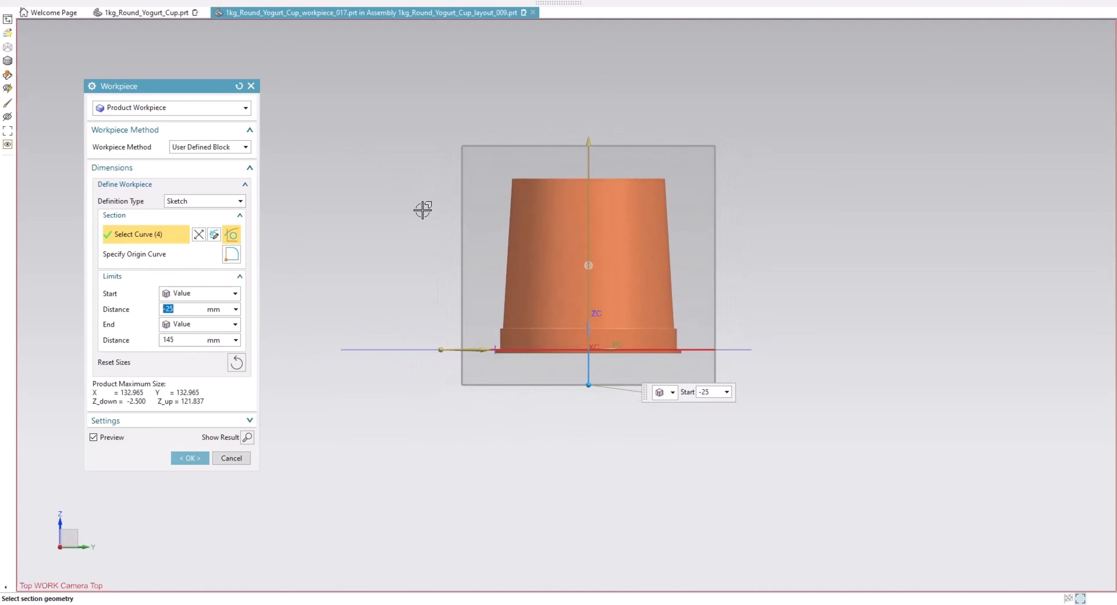
pyautogui.moveTo(211, 3)
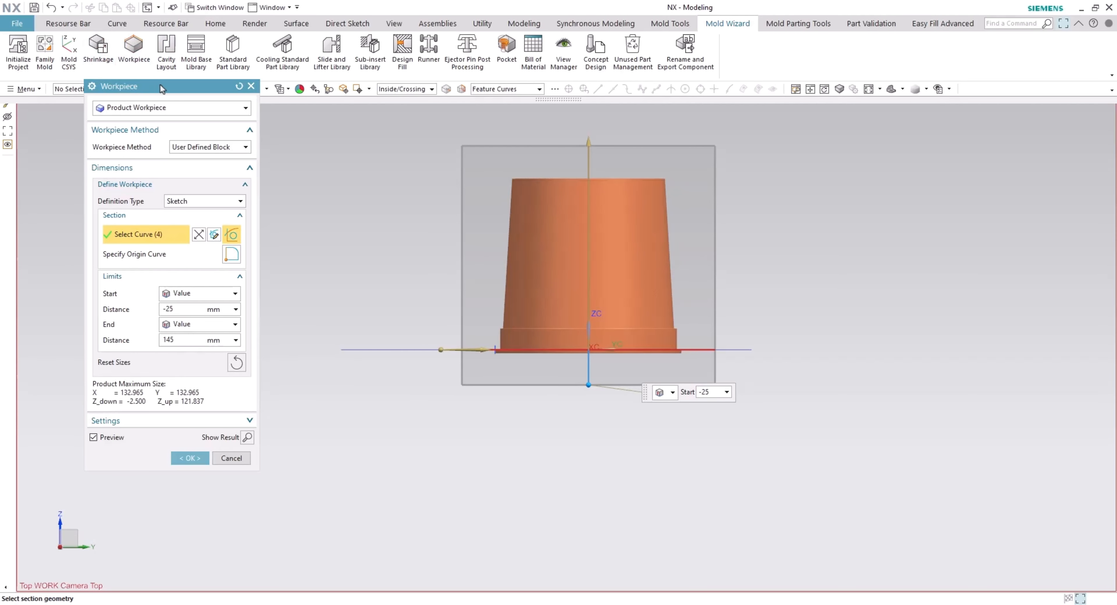
pyautogui.moveTo(160, 88); pyautogui.dragTo(165, 118)
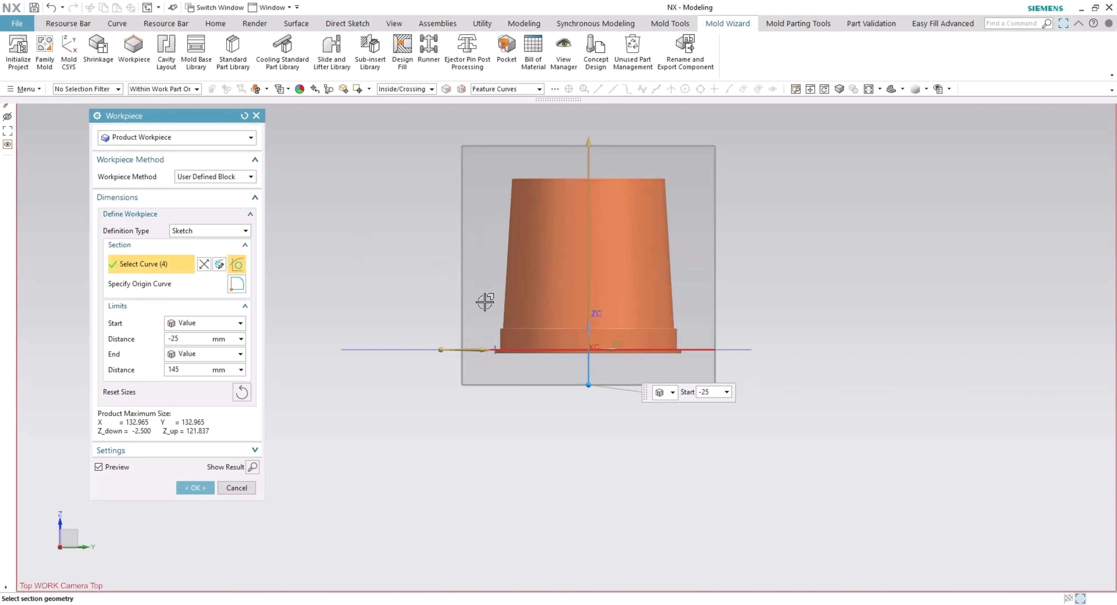
pyautogui.moveTo(451, 207); pyautogui.dragTo(500, 241, button='middle')
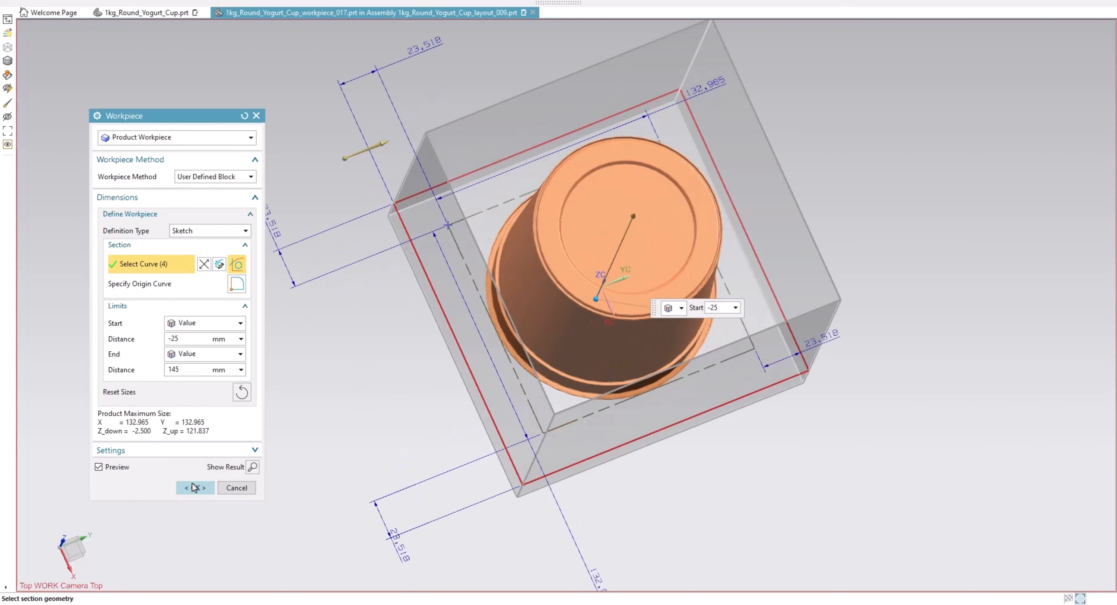
pyautogui.moveTo(434, 384); pyautogui.dragTo(412, 310, button='middle')
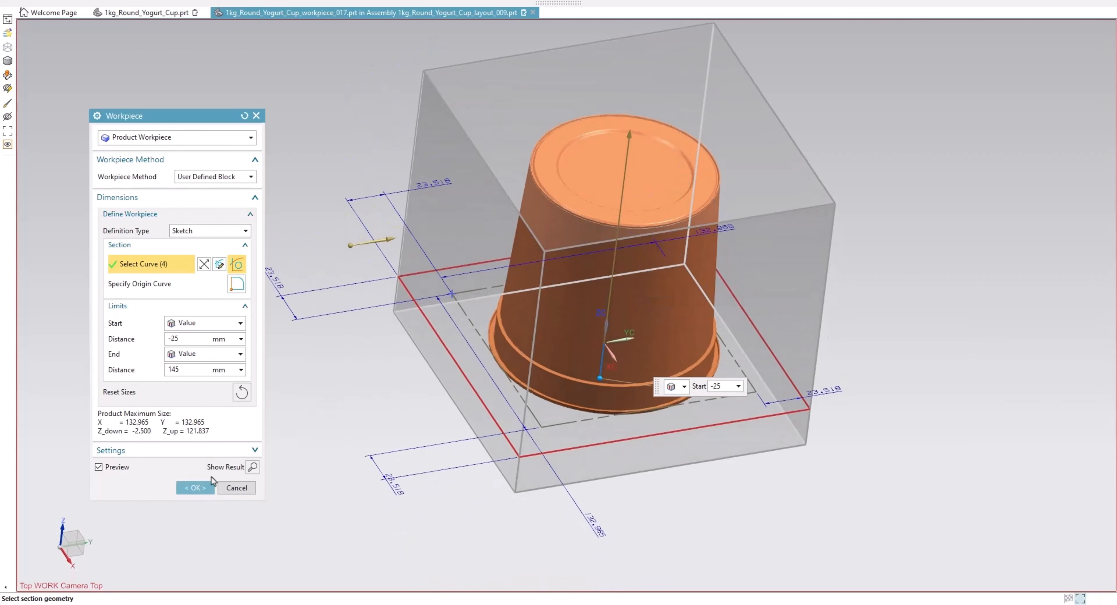
pyautogui.click(200, 486)
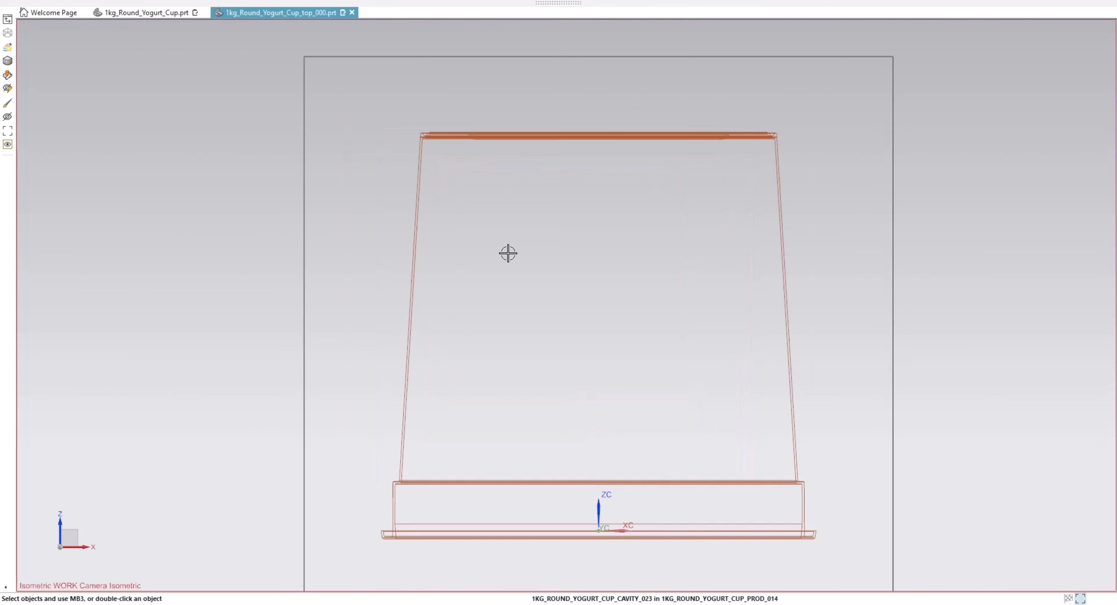
# Hide the cavity block that encloses the cup
pyautogui.scroll(-1, 489, 222)
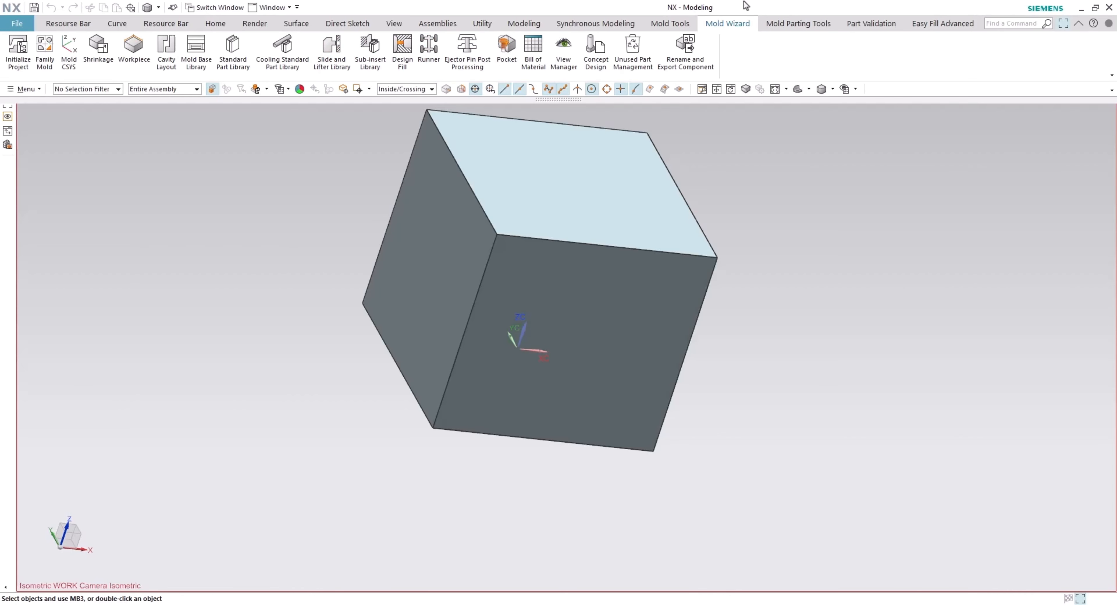
pyautogui.click(798, 23)
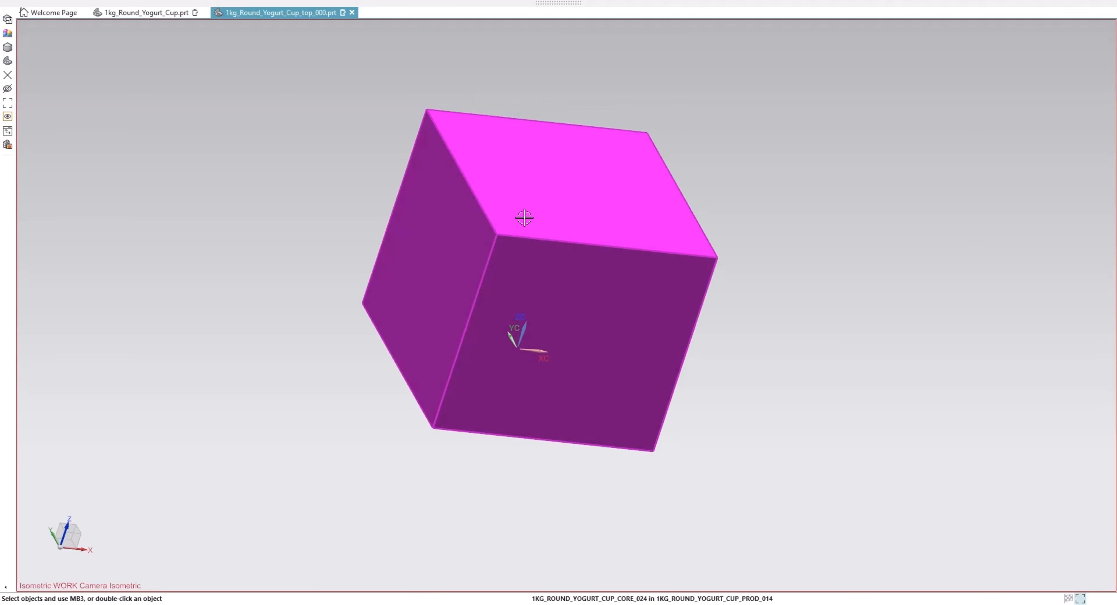
pyautogui.click(513, 139)
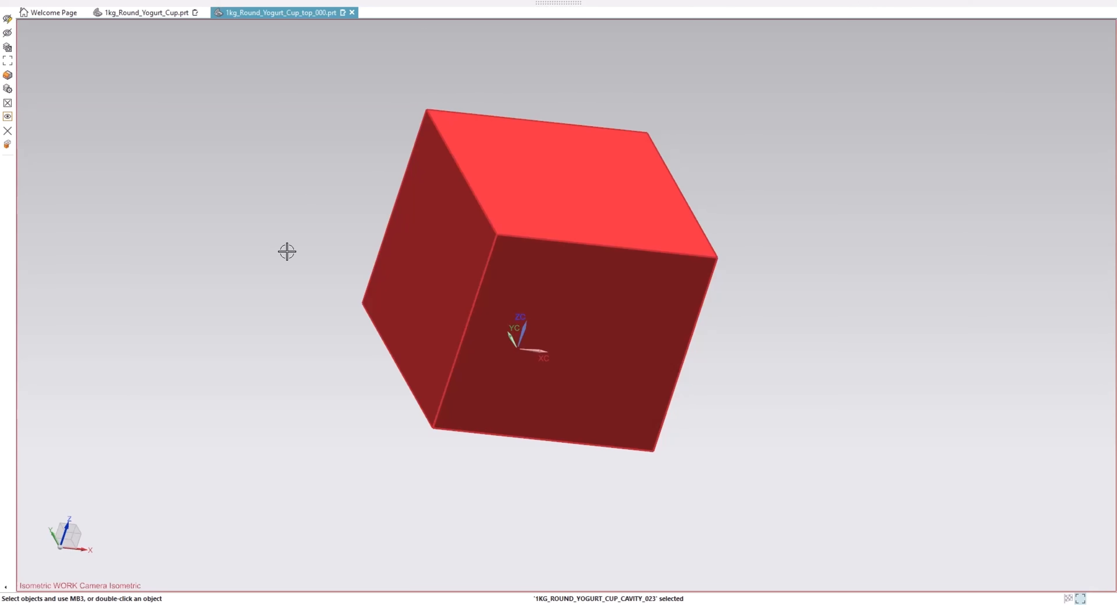
pyautogui.hotkey('ctrl', 'b')
# Run the Check Regions calculation on the cup body with the Keep Existing option, with the Parting Navigator moved clear of the model
pyautogui.click(28, 53)
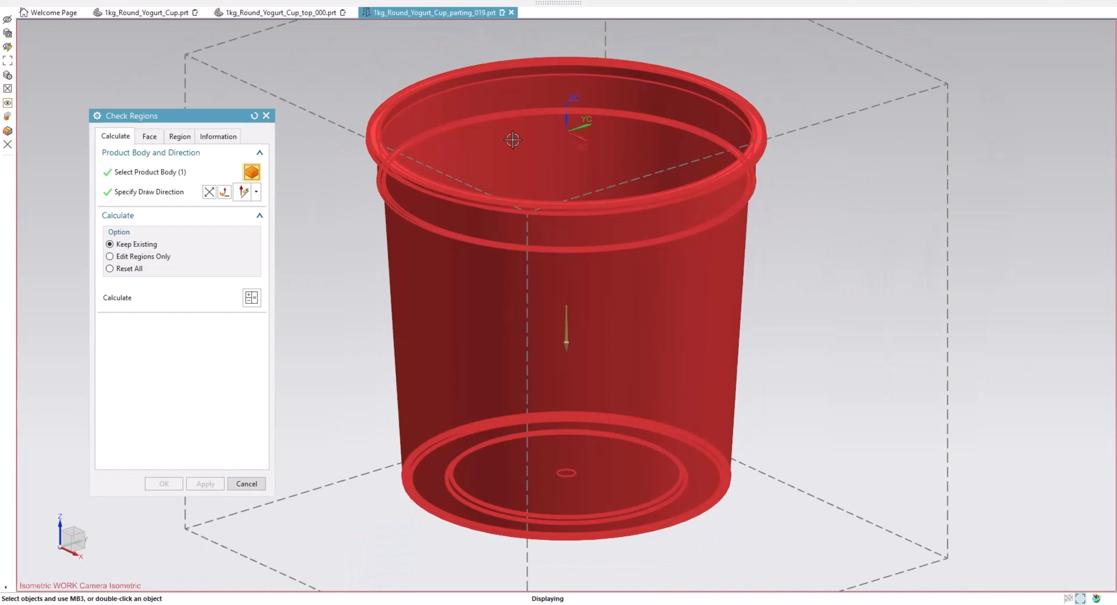
pyautogui.moveTo(512, 141); pyautogui.dragTo(504, 323, button='middle')
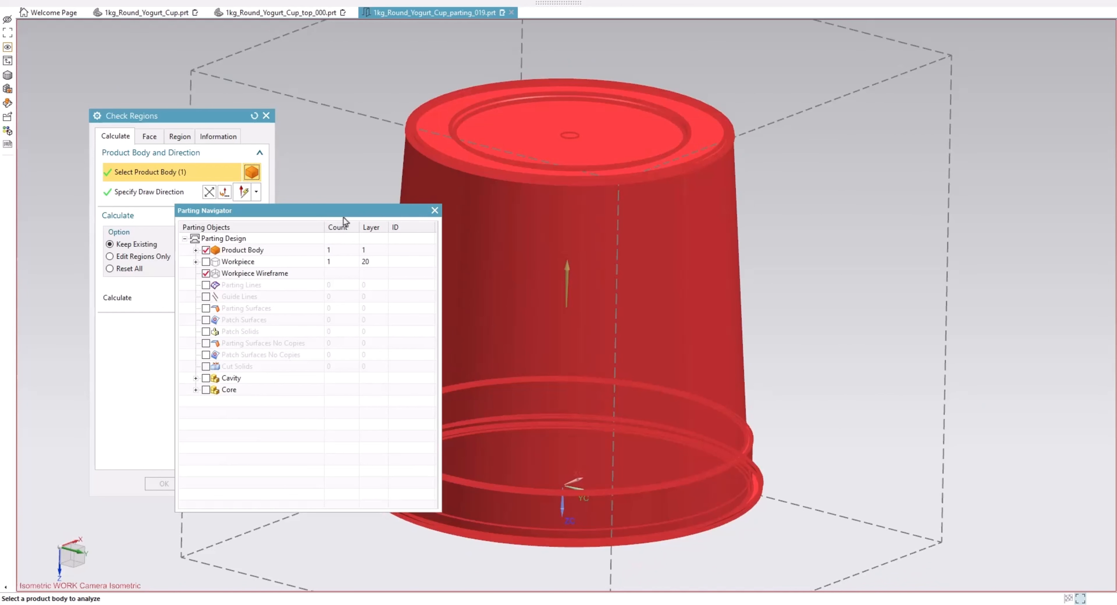
pyautogui.moveTo(343, 216); pyautogui.dragTo(930, 135)
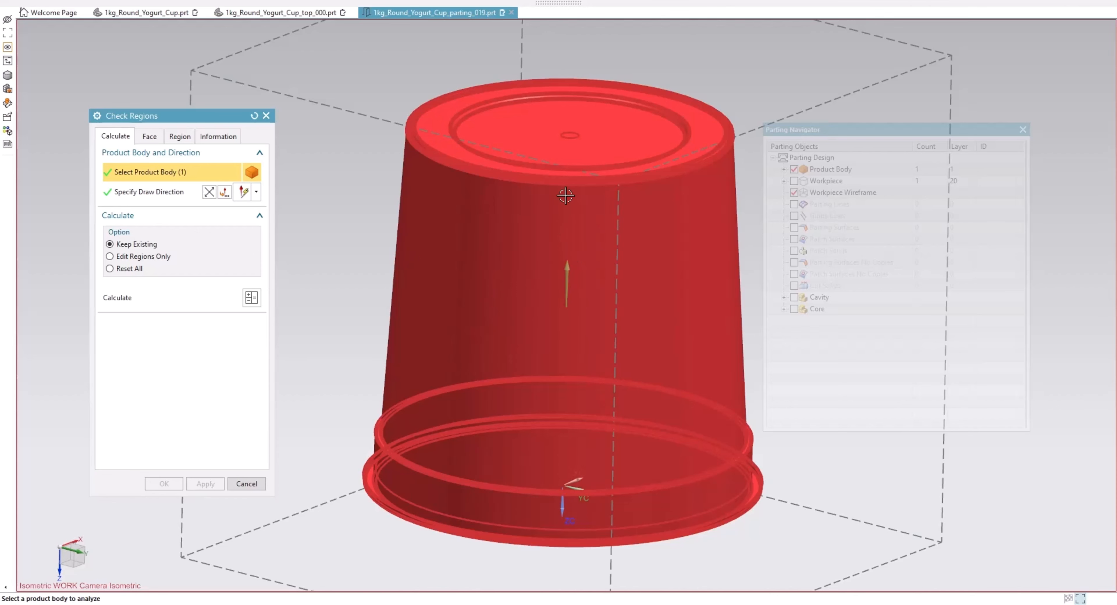
pyautogui.scroll(-1, 561, 276)
pyautogui.scroll(3, 561, 276)
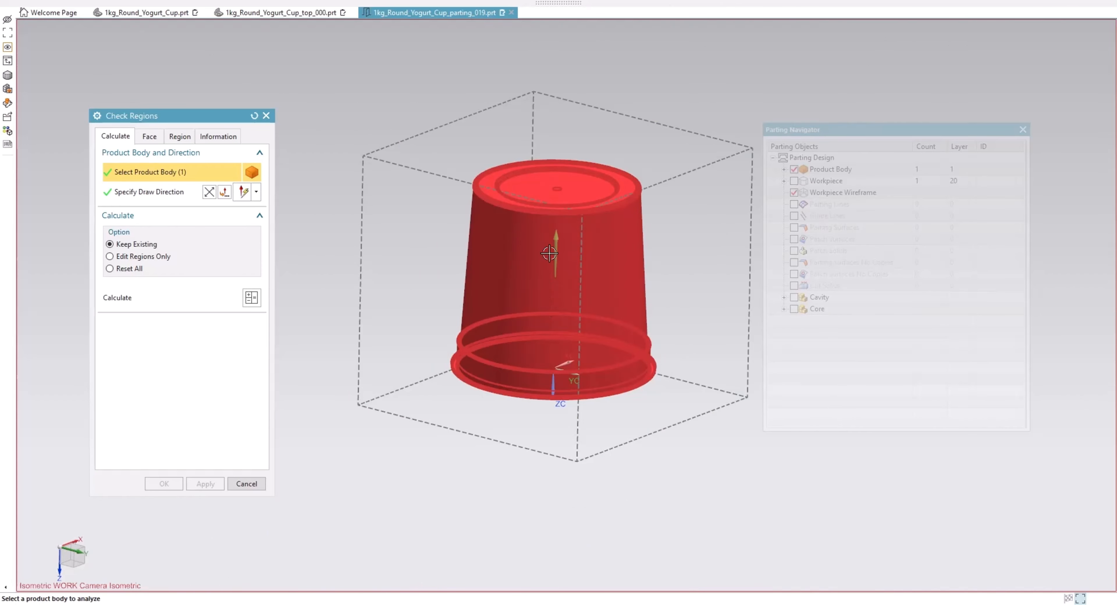
pyautogui.click(251, 299)
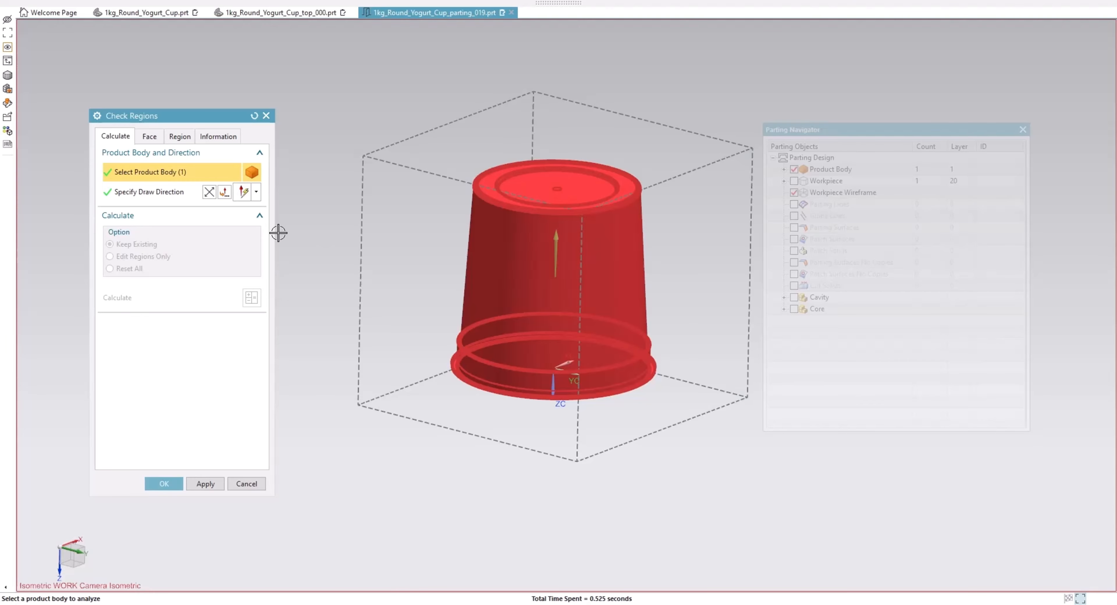
# Set the region colors on the cup's cavity and core faces and apply the region check
pyautogui.click(141, 139)
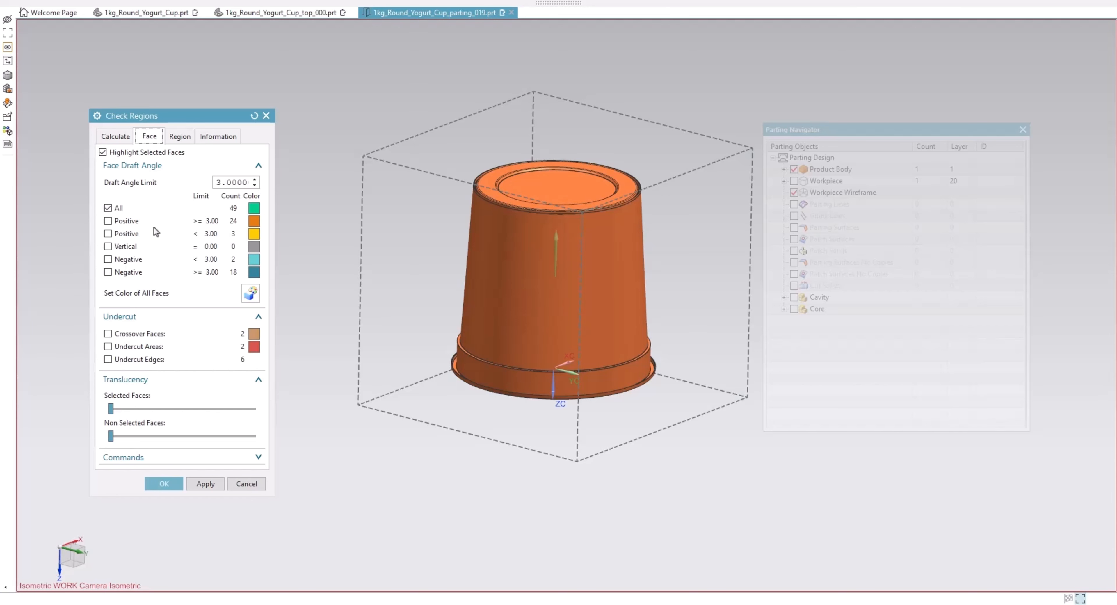
pyautogui.click(179, 136)
pyautogui.click(255, 319)
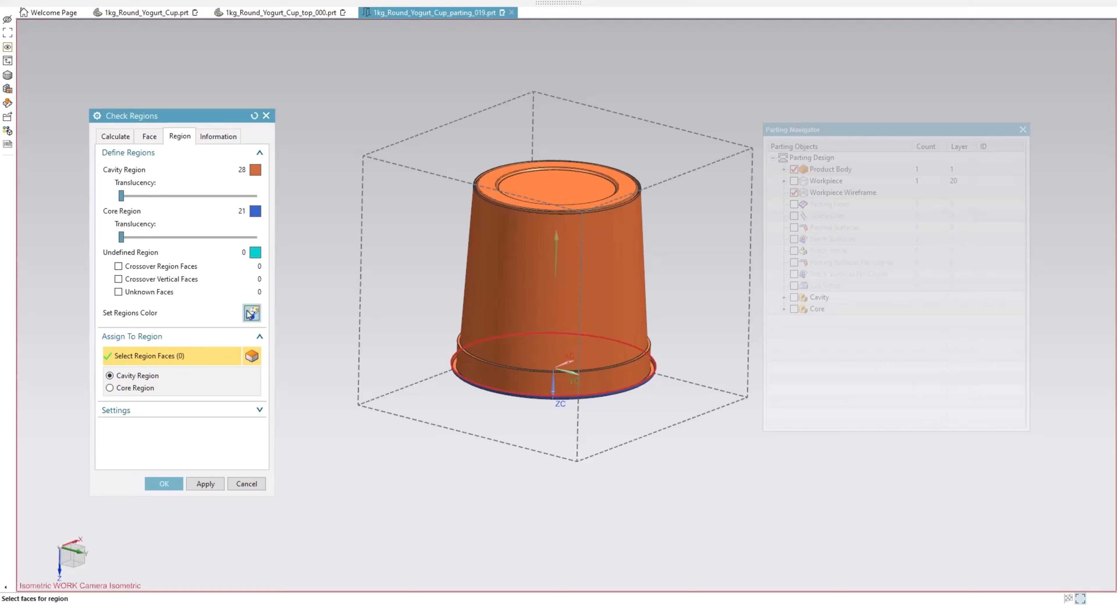
pyautogui.moveTo(561, 317); pyautogui.dragTo(537, 276, button='middle')
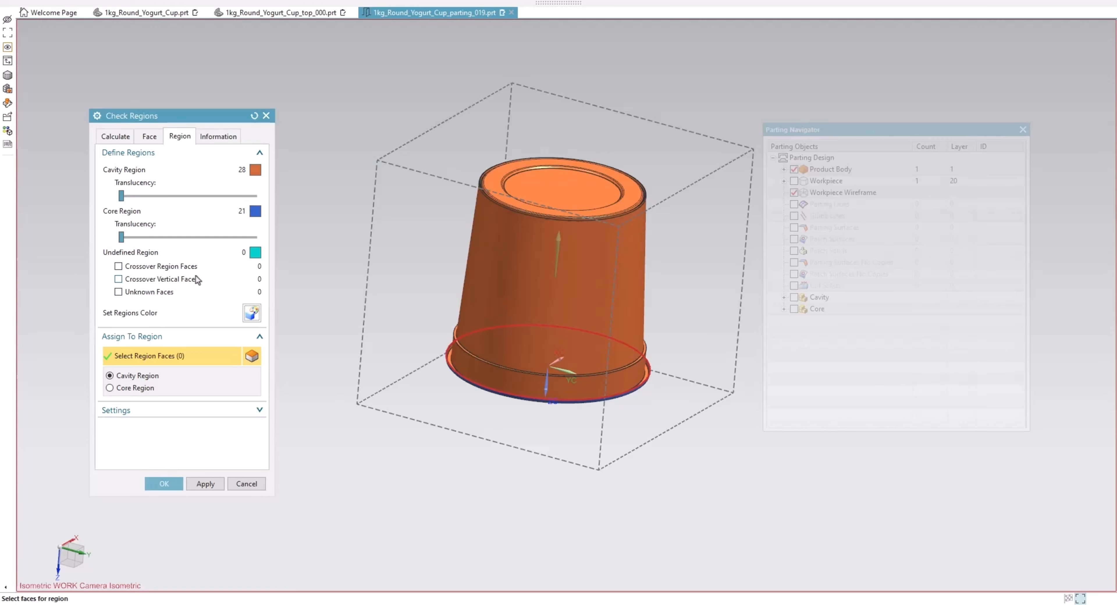
pyautogui.moveTo(499, 203); pyautogui.dragTo(495, 269, button='middle')
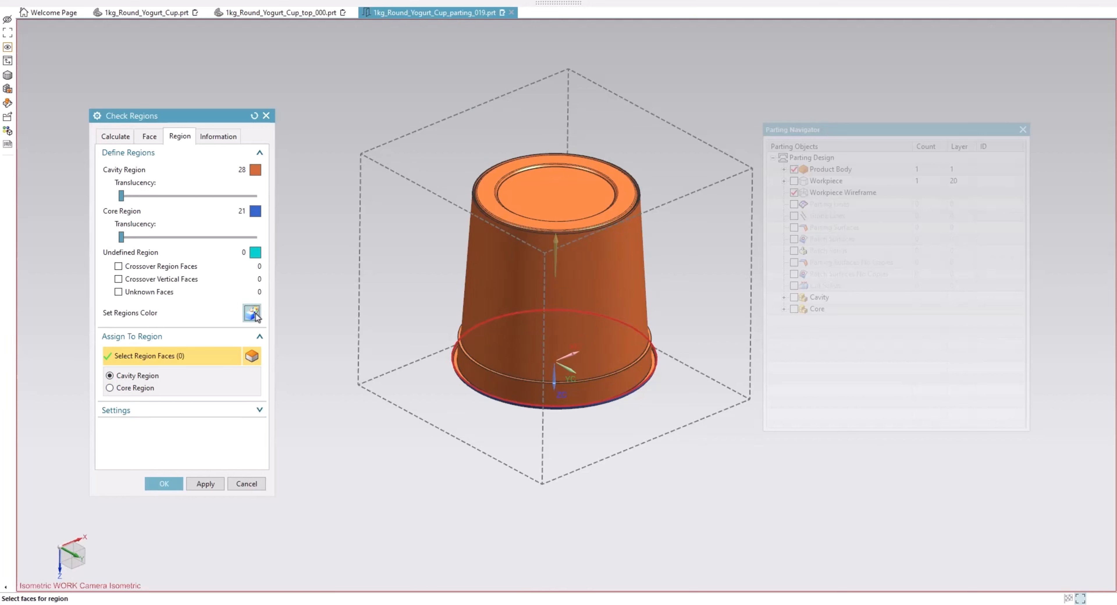
pyautogui.click(206, 483)
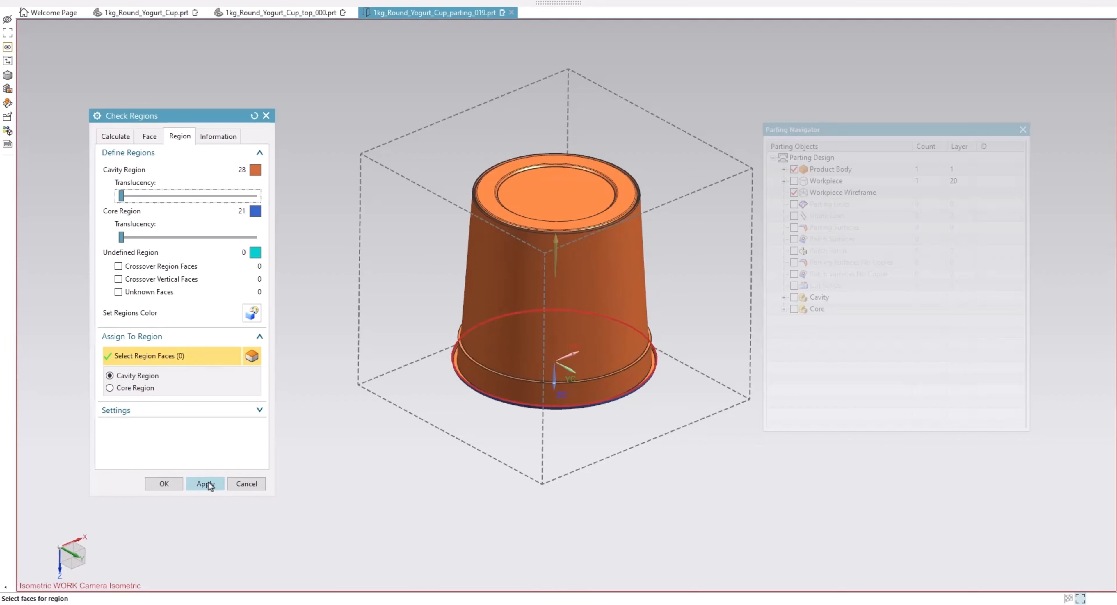
pyautogui.click(166, 483)
# Review the faces assigned to the cavity and core regions in Define Regions and enable Create Regions for all faces
pyautogui.moveTo(295, 5)
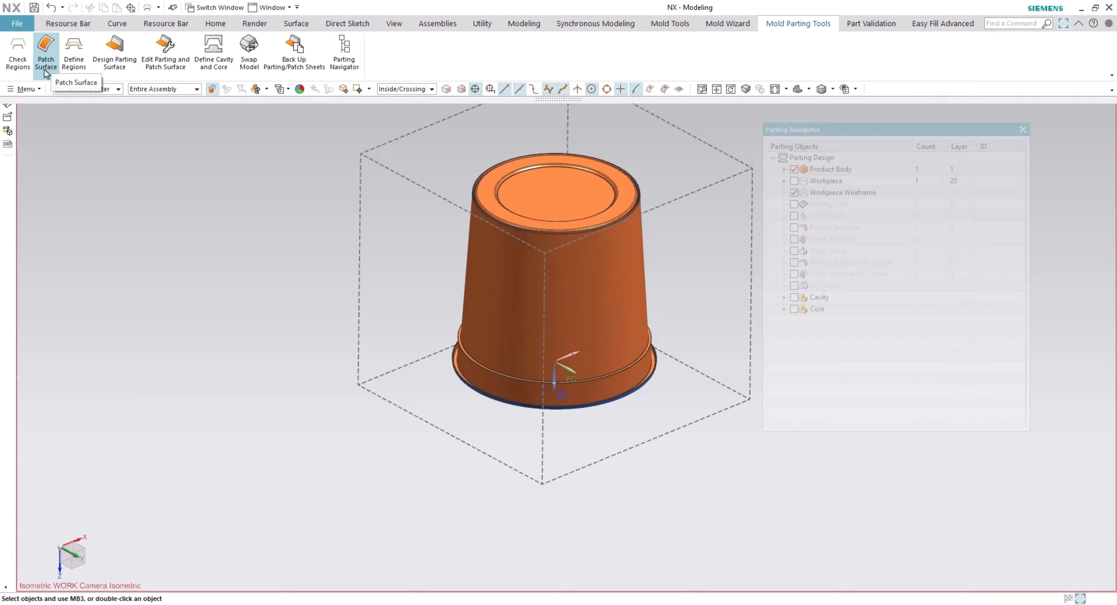
pyautogui.click(74, 68)
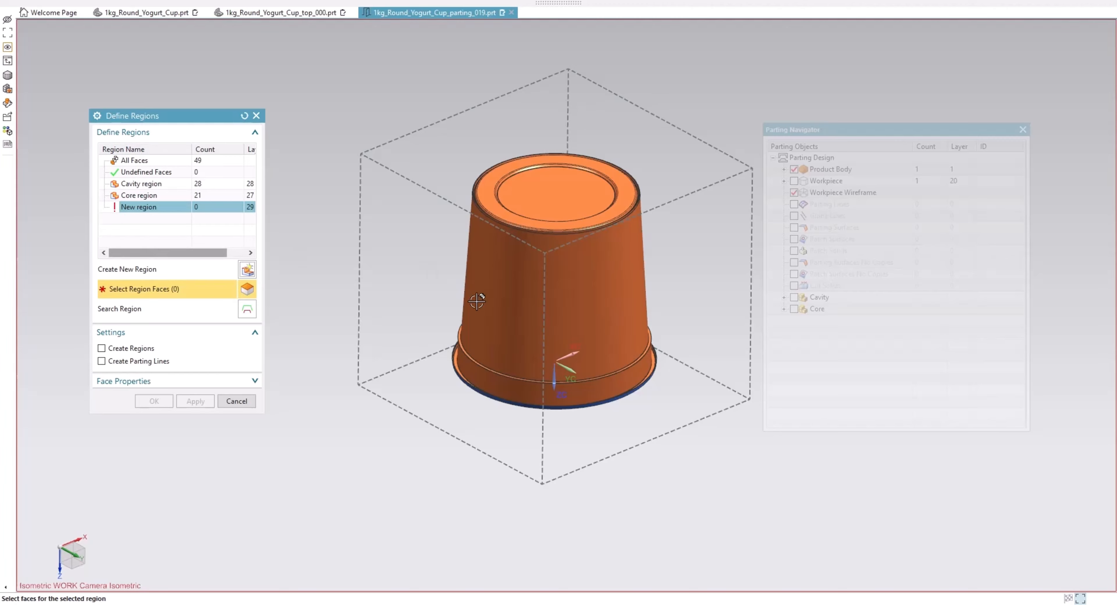
pyautogui.moveTo(590, 321); pyautogui.dragTo(564, 305, button='middle')
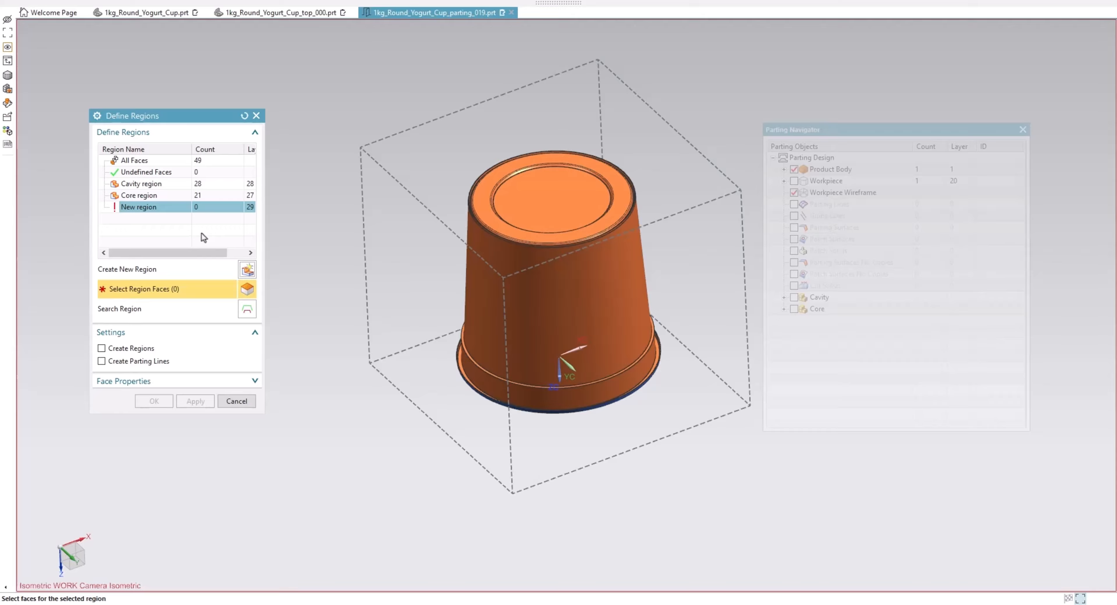
pyautogui.click(139, 186)
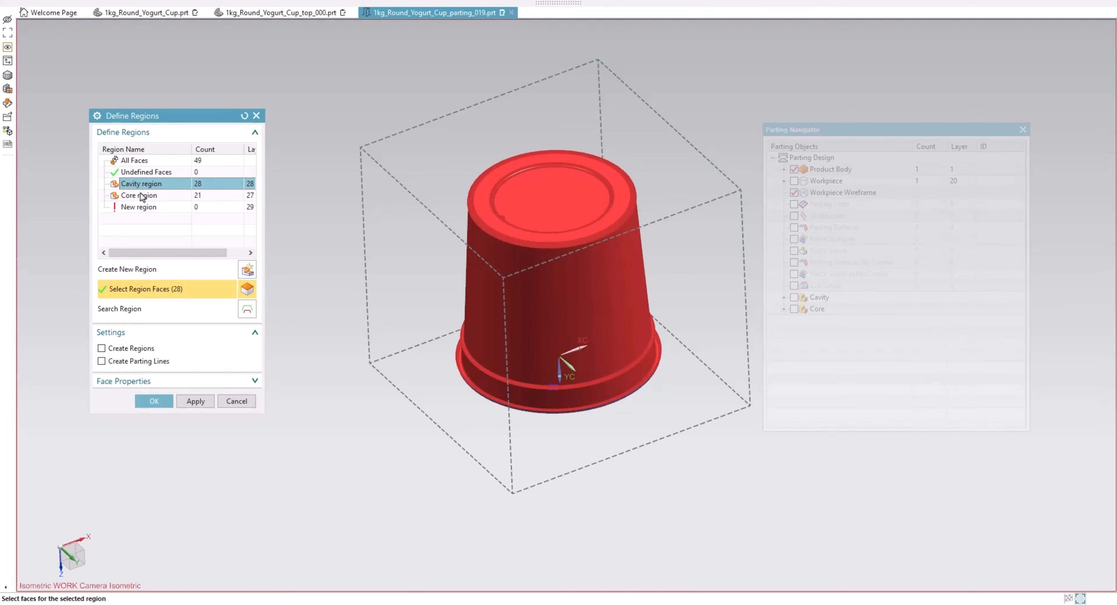
pyautogui.click(141, 198)
pyautogui.click(136, 184)
pyautogui.click(131, 160)
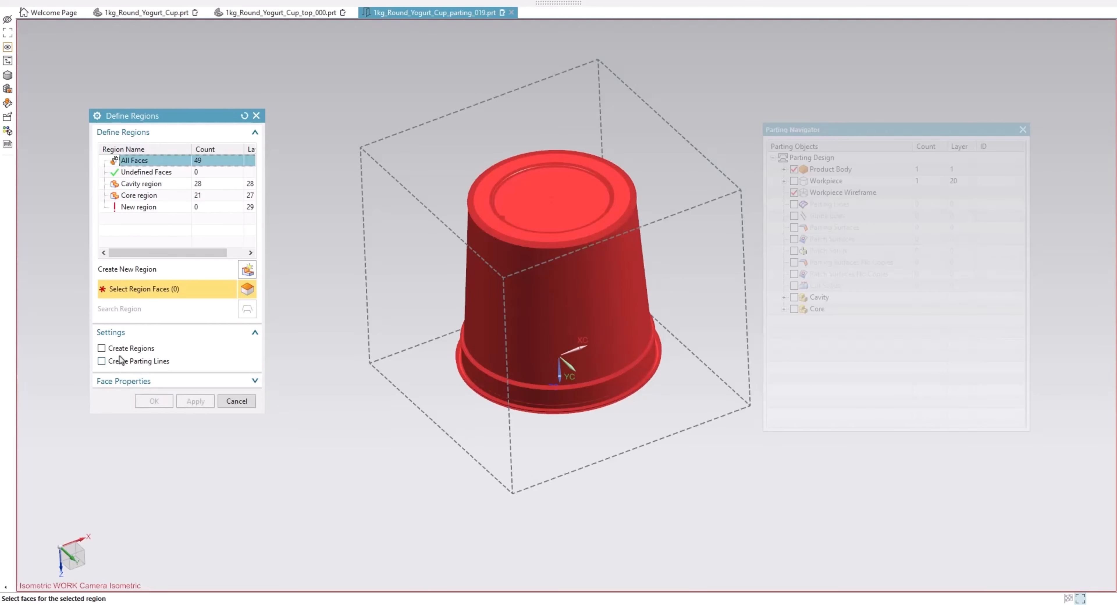
pyautogui.click(133, 349)
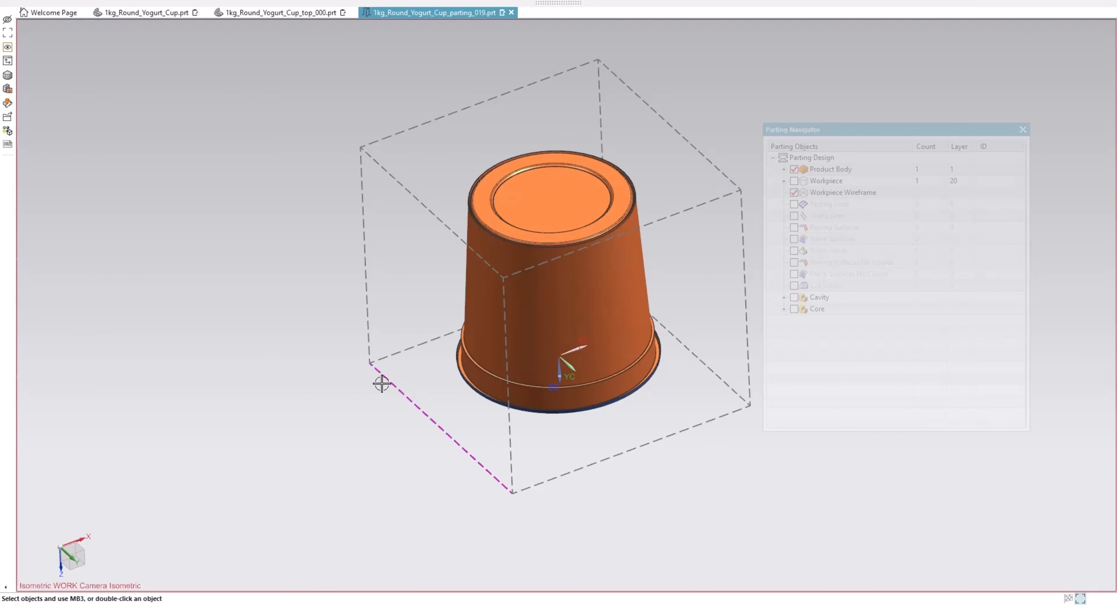
# Section the cup on the Y plane and examine the rim profile where the cavity and core faces meet
pyautogui.moveTo(184, 5)
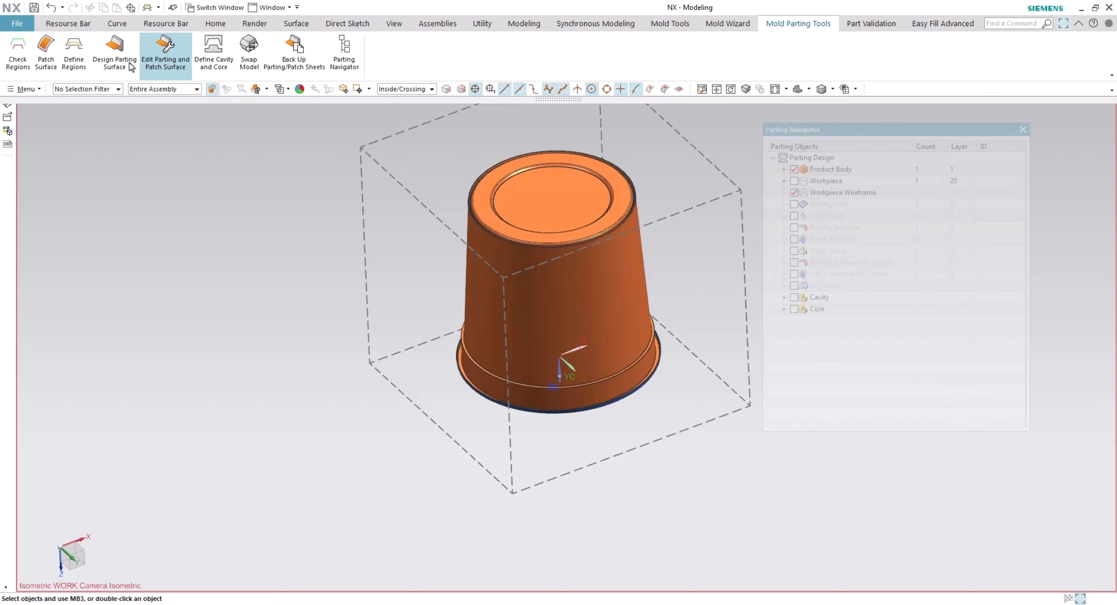
pyautogui.click(114, 50)
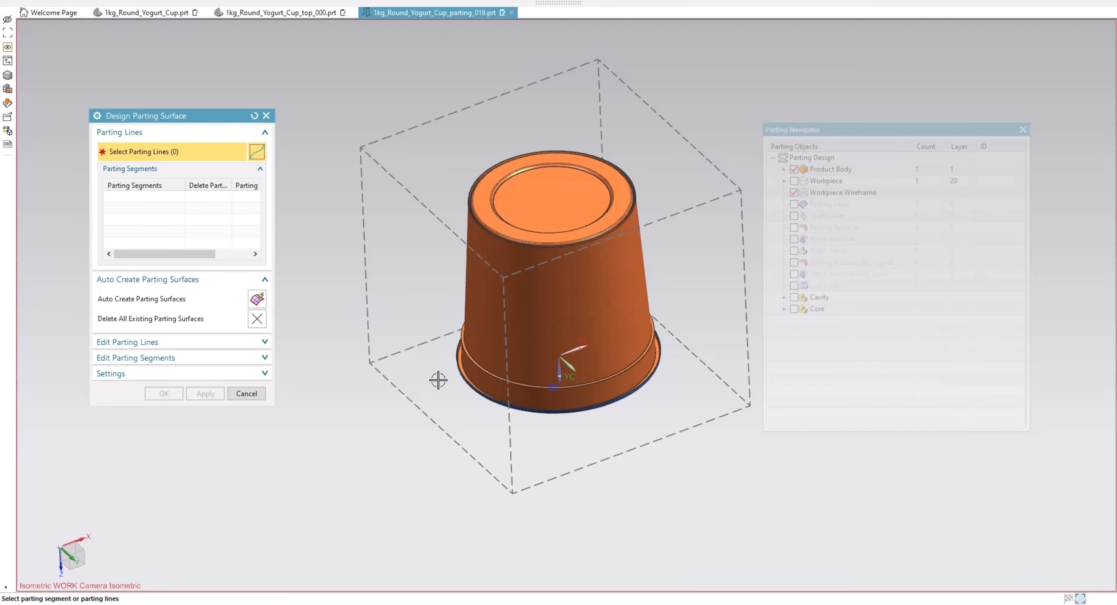
pyautogui.hotkey('ctrl', 'h')
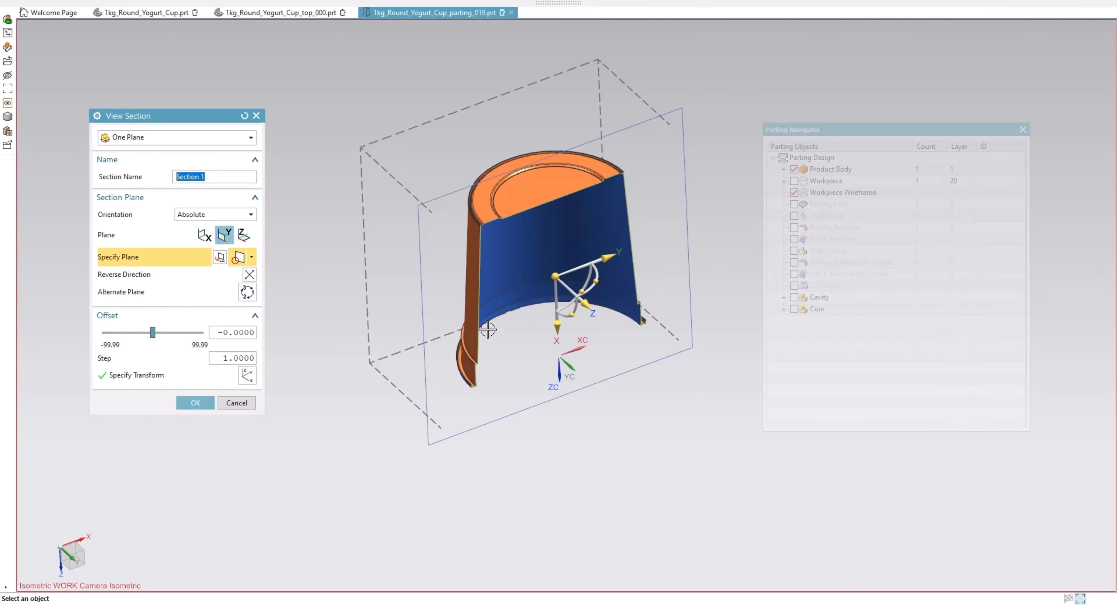
pyautogui.moveTo(488, 330); pyautogui.dragTo(423, 370, button='middle')
pyautogui.scroll(3, 455, 376)
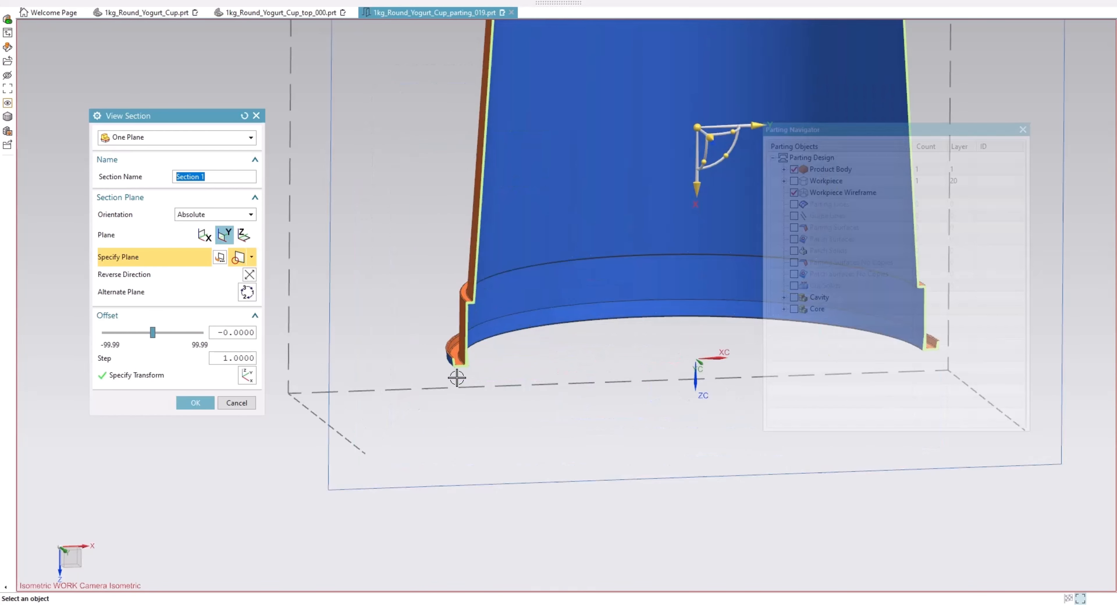
pyautogui.scroll(3, 449, 344)
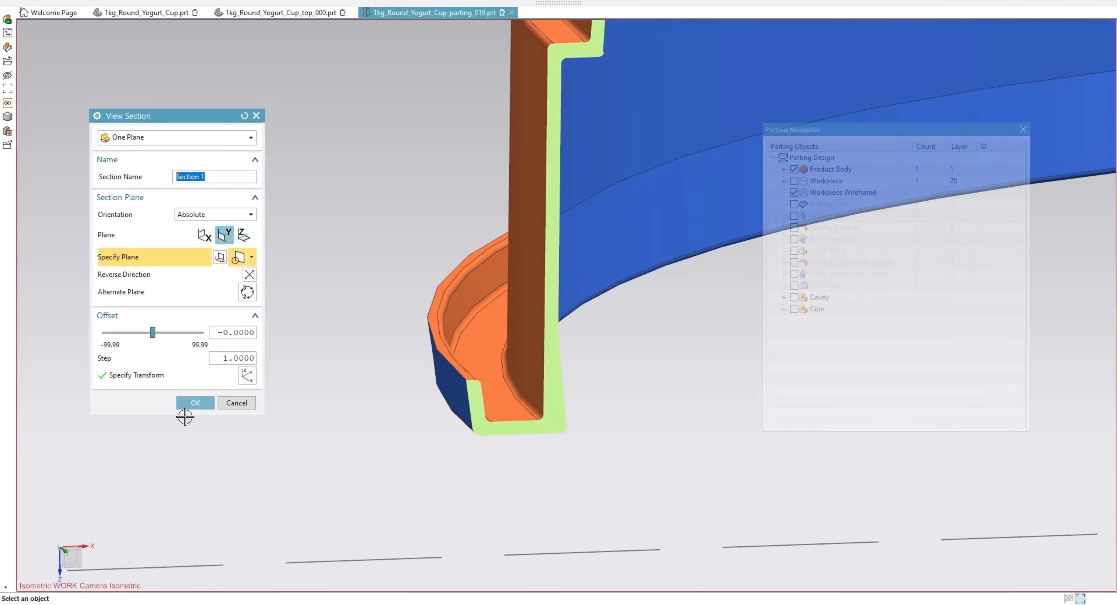
pyautogui.click(195, 403)
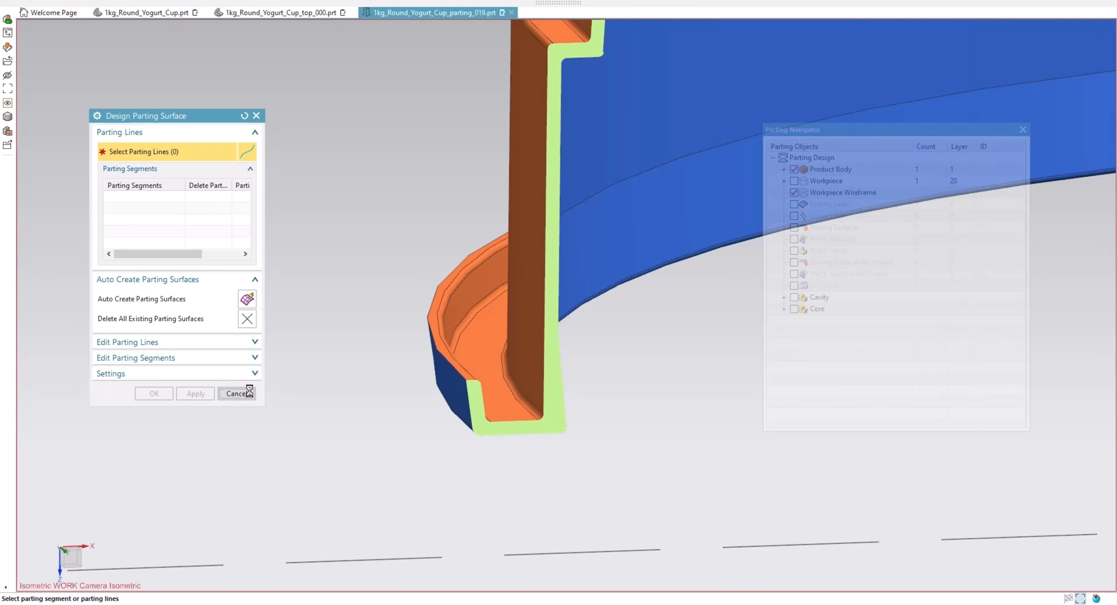
pyautogui.click(236, 393)
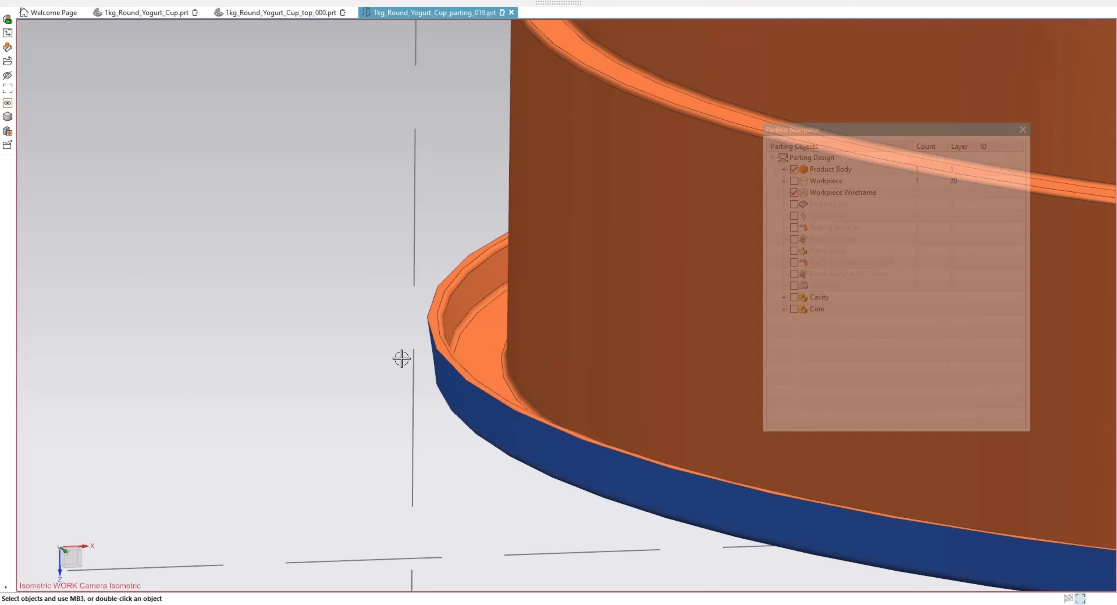
pyautogui.scroll(-6, 401, 359)
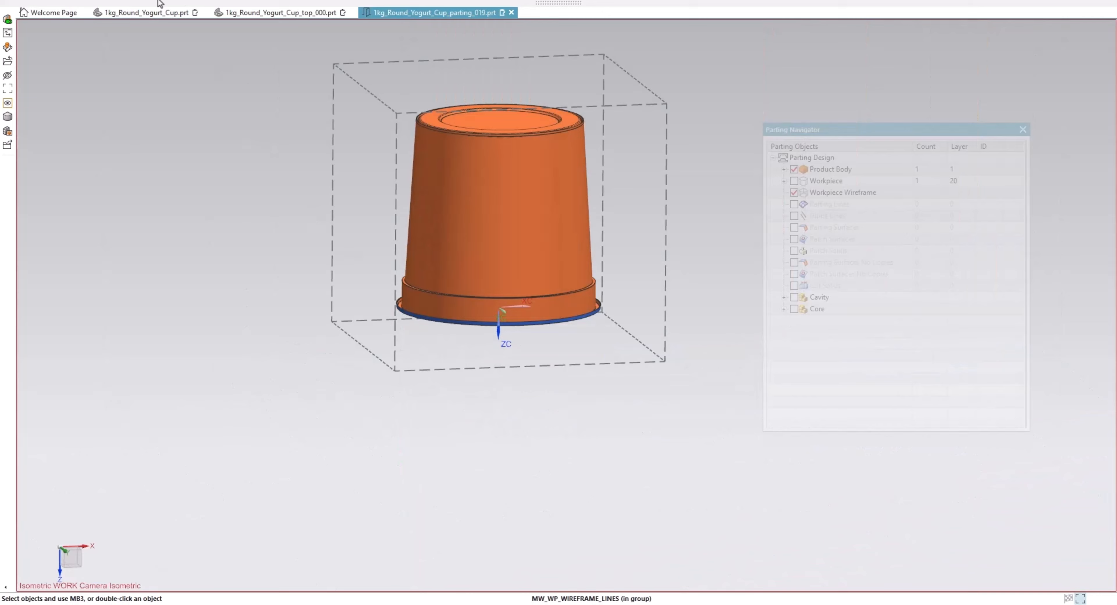
# Create the parting lines for the cup through Define Regions with Create Parting Lines enabled
pyautogui.moveTo(146, 32)
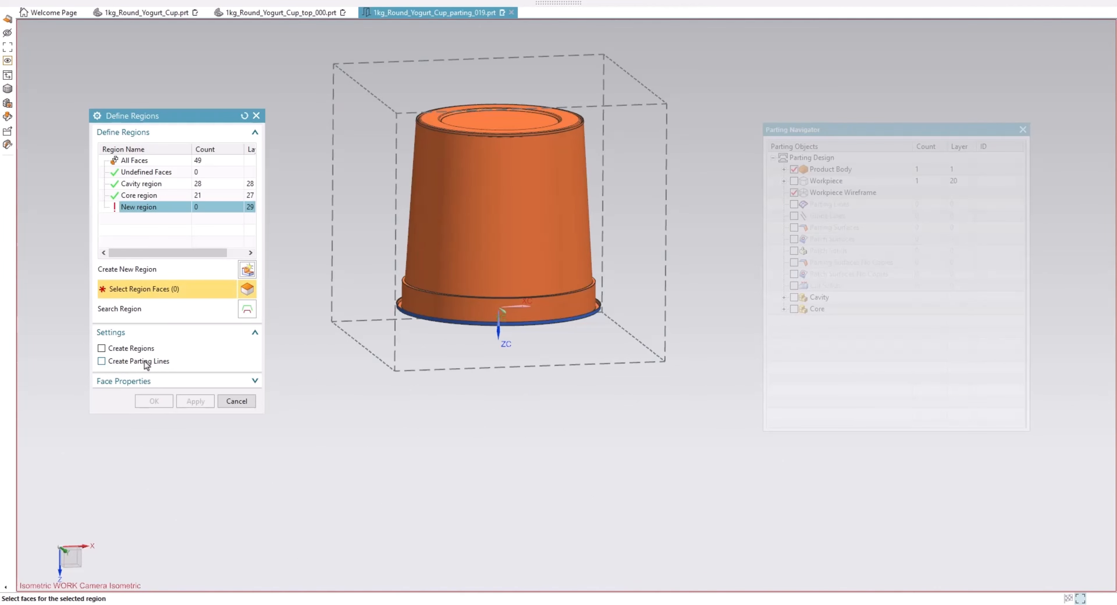
pyautogui.click(102, 362)
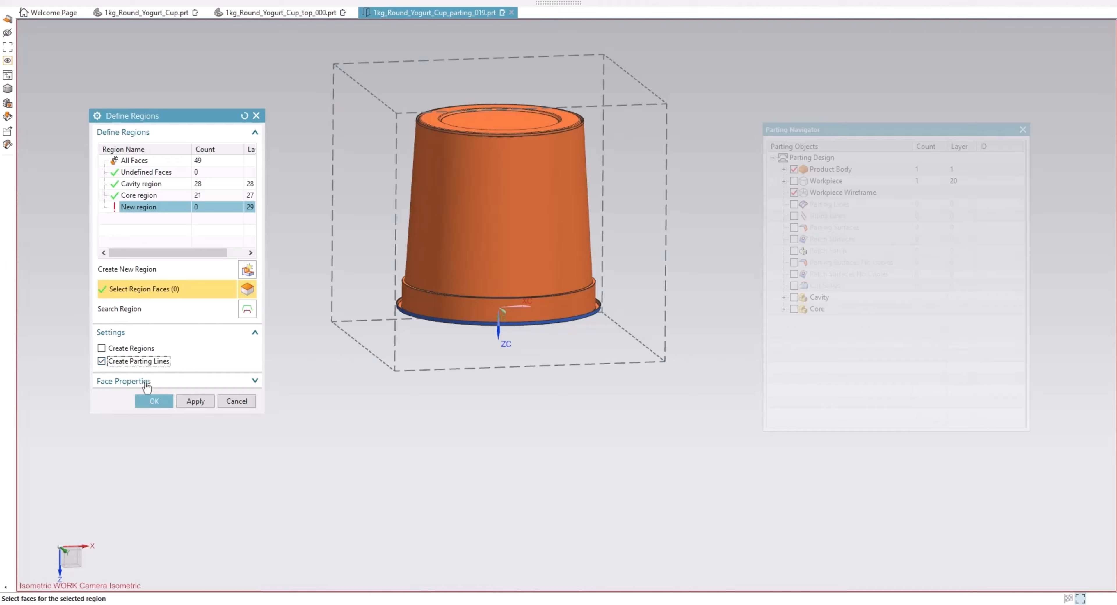
pyautogui.click(155, 402)
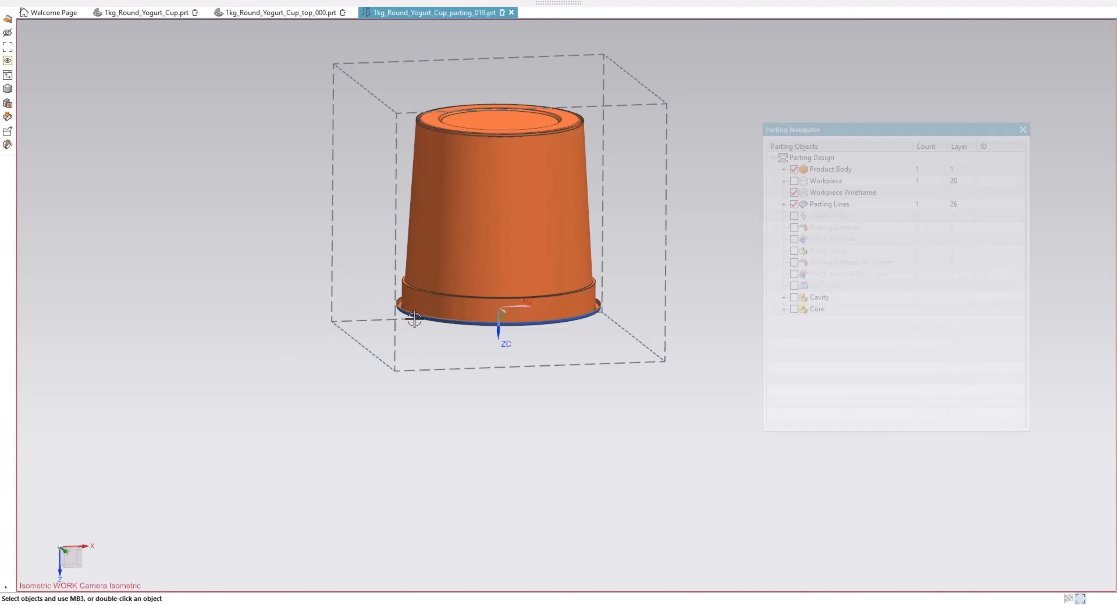
# Create a flat parting surface around the cup rim from parting Segment 1 using the Bounded Plane method
pyautogui.scroll(-2, 414, 312)
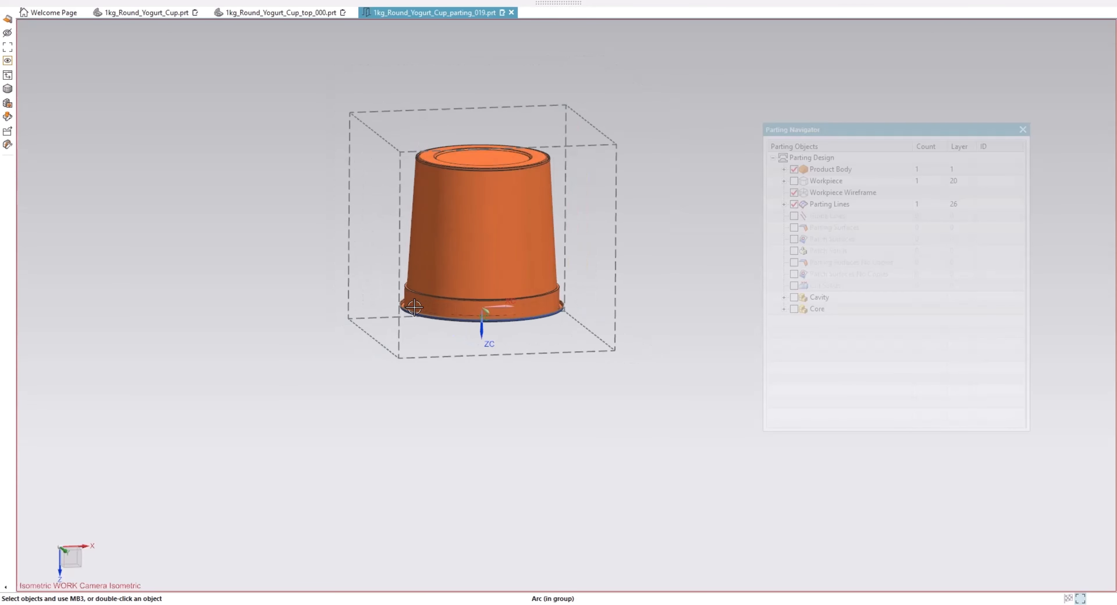
pyautogui.scroll(5, 414, 308)
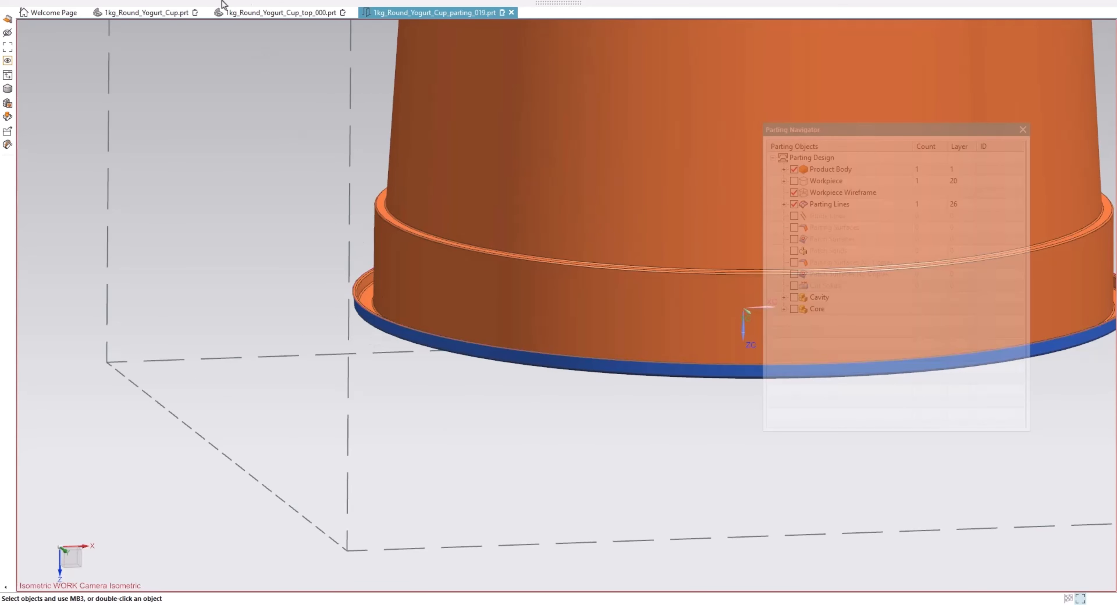
pyautogui.moveTo(143, 4)
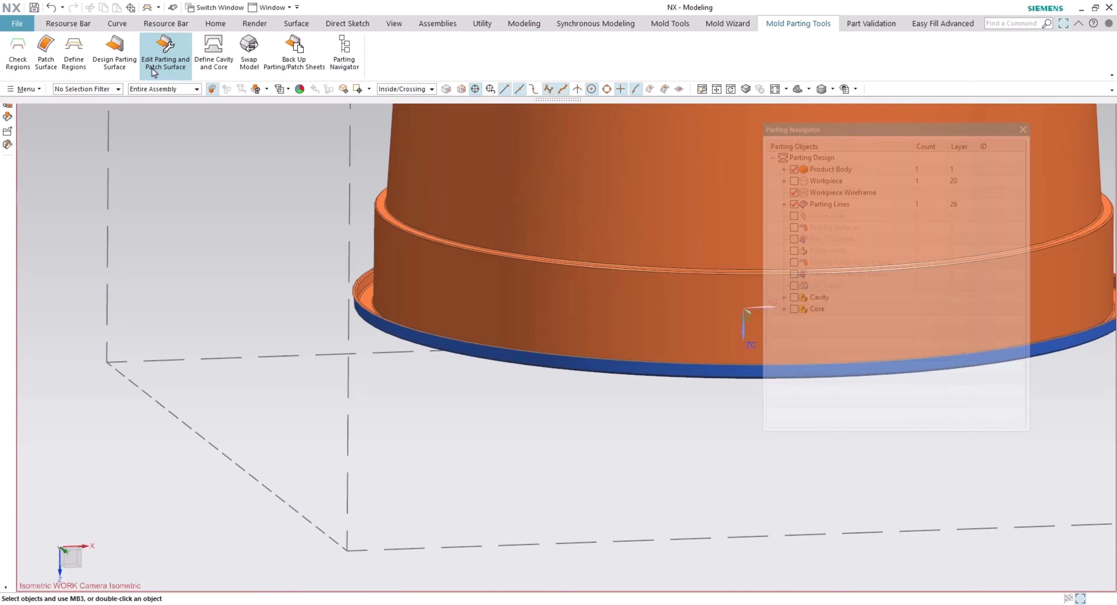
pyautogui.click(116, 56)
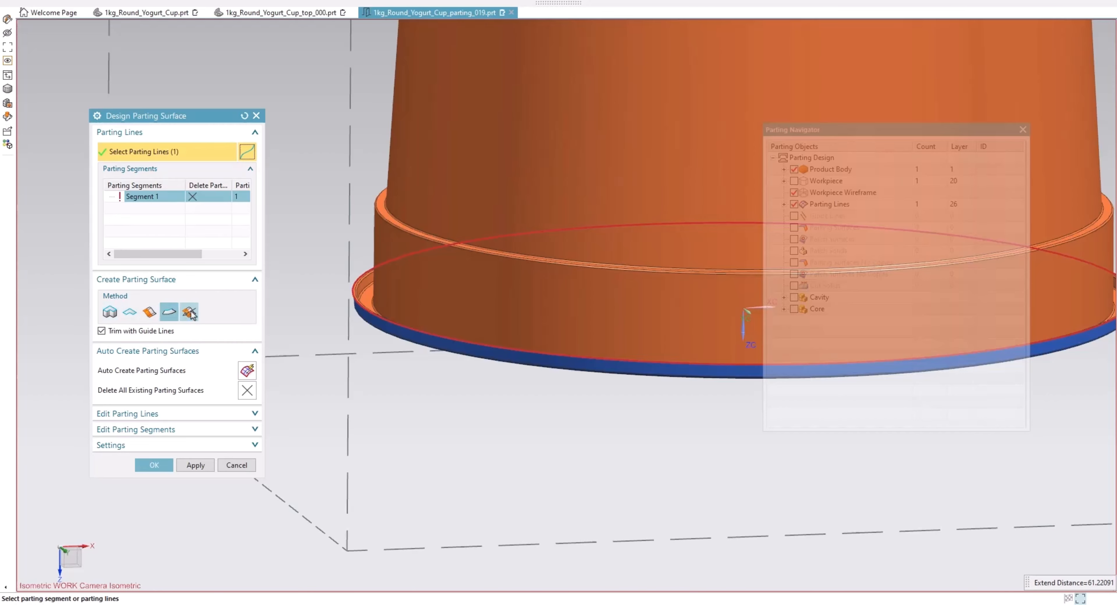
pyautogui.click(129, 315)
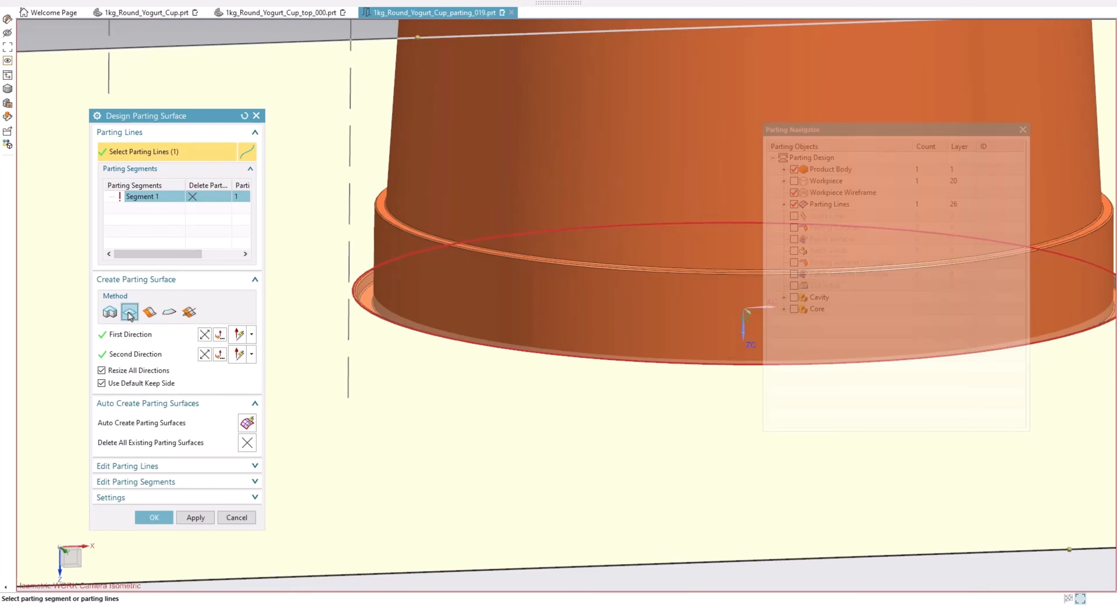
pyautogui.moveTo(323, 3)
pyautogui.click(302, 26)
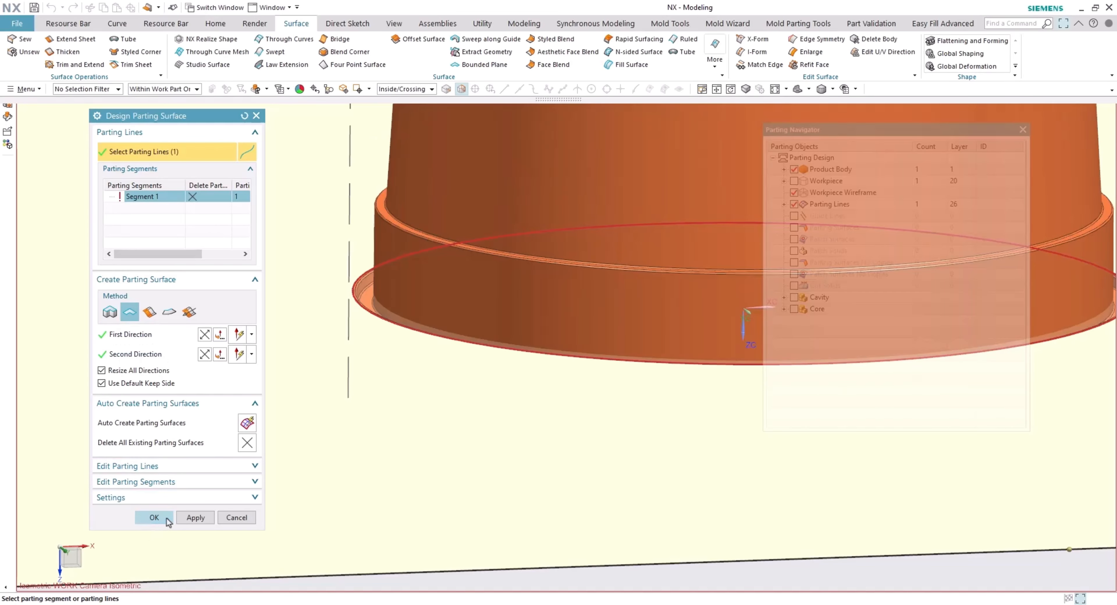
pyautogui.scroll(-2, 451, 298)
pyautogui.scroll(-6, 451, 298)
pyautogui.moveTo(451, 298)
pyautogui.mouseDown(button='middle')
pyautogui.moveTo(444, 347)
pyautogui.moveTo(444, 322)
pyautogui.moveTo(468, 314)
pyautogui.moveTo(432, 301)
pyautogui.mouseUp(button='middle')
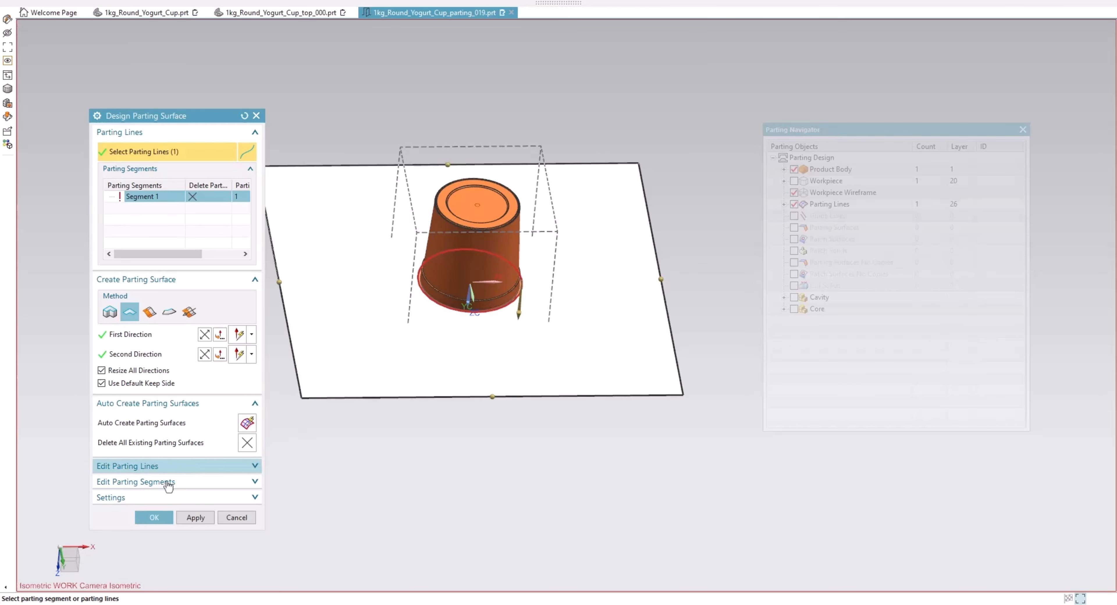
pyautogui.click(154, 517)
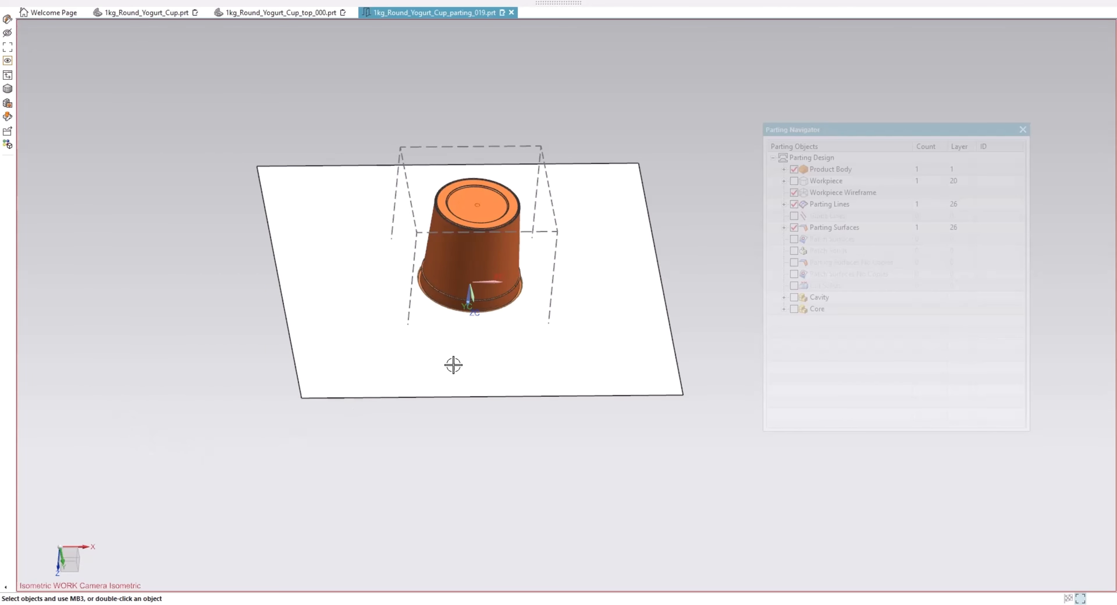
# Close the Parting Navigator and run Define Cavity and Core on All Regions with a sew tolerance of 0.1
pyautogui.moveTo(452, 367)
pyautogui.mouseDown(button='middle')
pyautogui.moveTo(415, 212)
pyautogui.moveTo(485, 286)
pyautogui.moveTo(434, 384)
pyautogui.moveTo(443, 386)
pyautogui.mouseUp(button='middle')
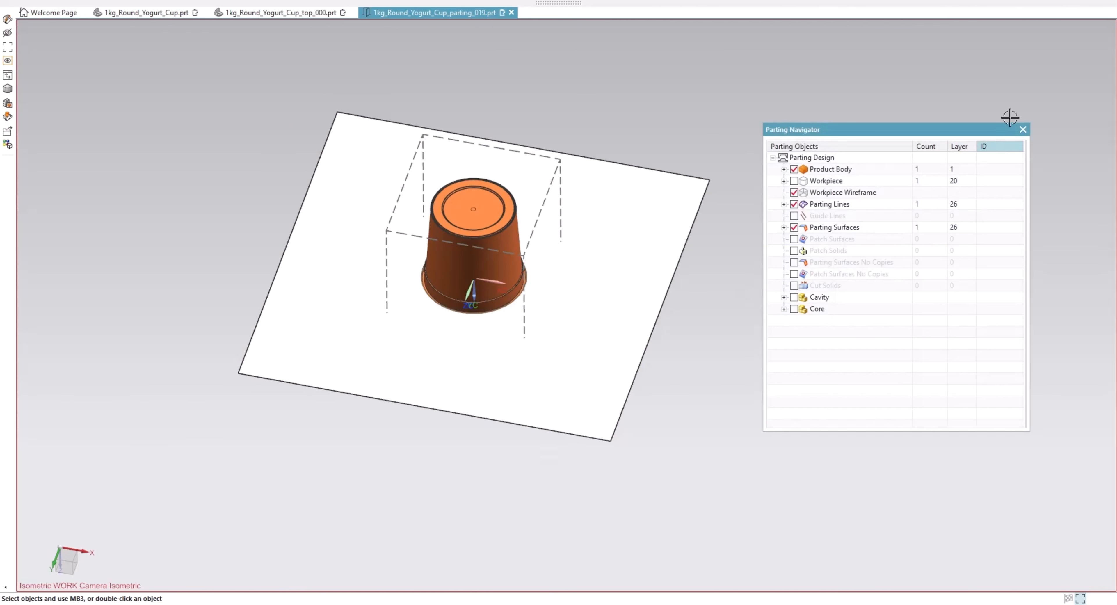
pyautogui.click(1023, 130)
pyautogui.moveTo(508, 227); pyautogui.dragTo(642, 345, button='middle')
pyautogui.moveTo(185, 4)
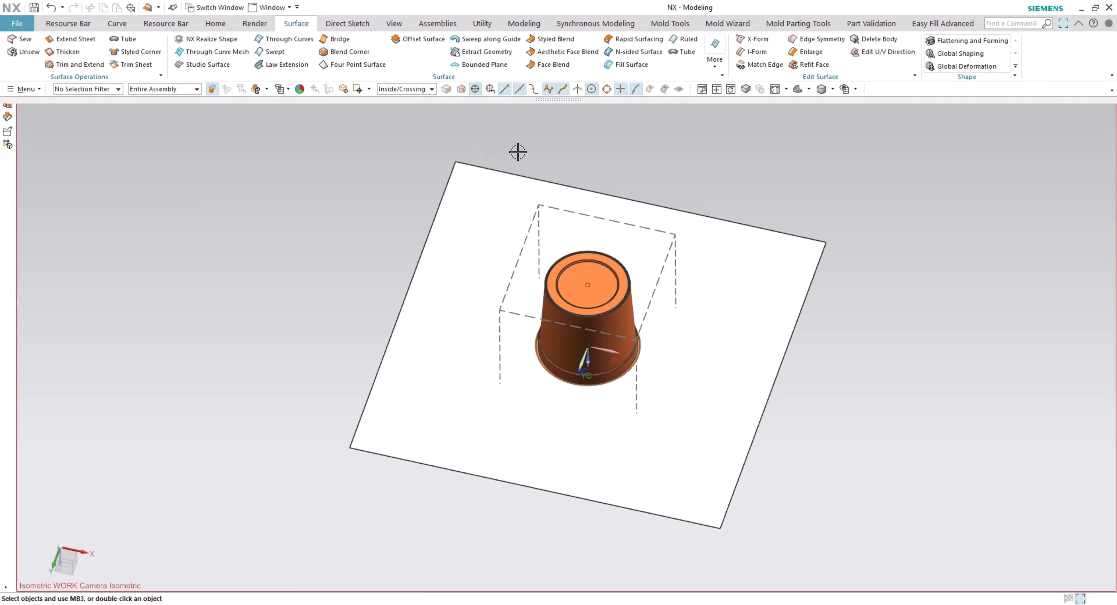
pyautogui.click(670, 23)
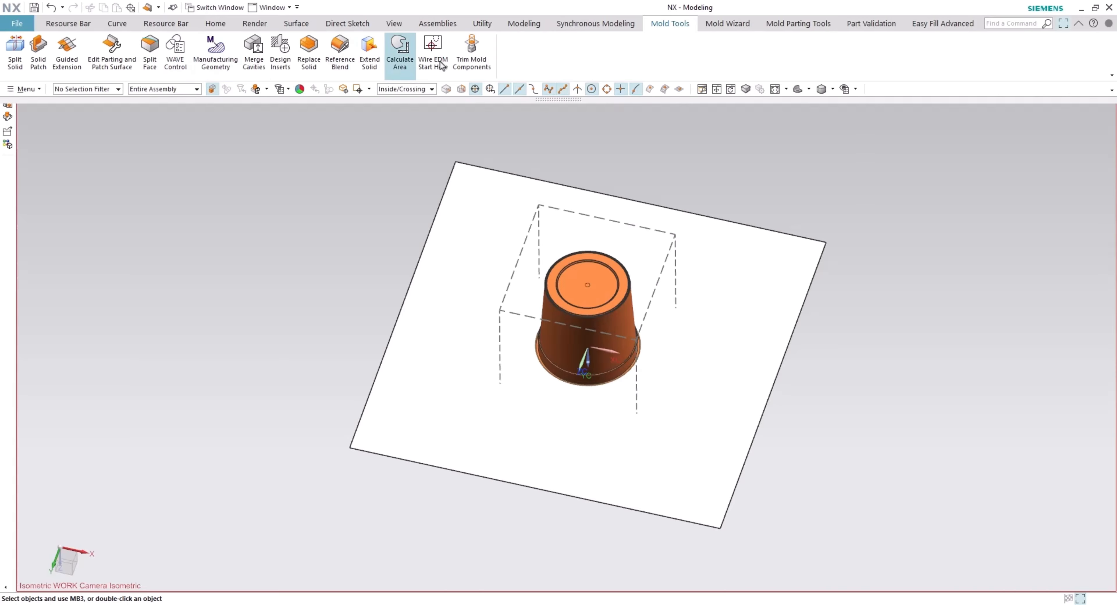
pyautogui.scroll(-1, 442, 65)
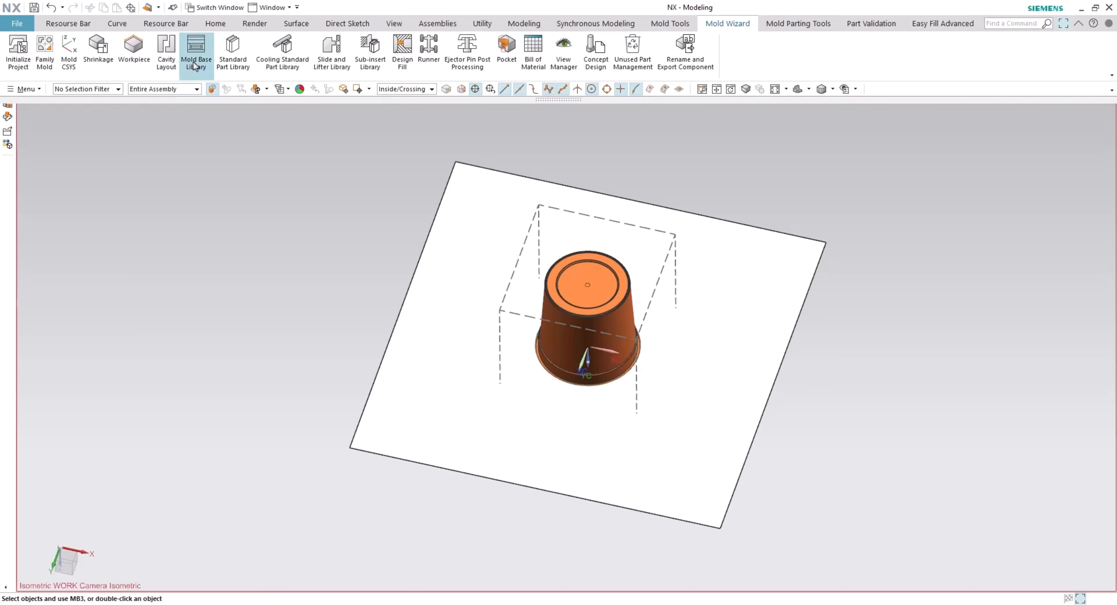
pyautogui.scroll(-1, 212, 69)
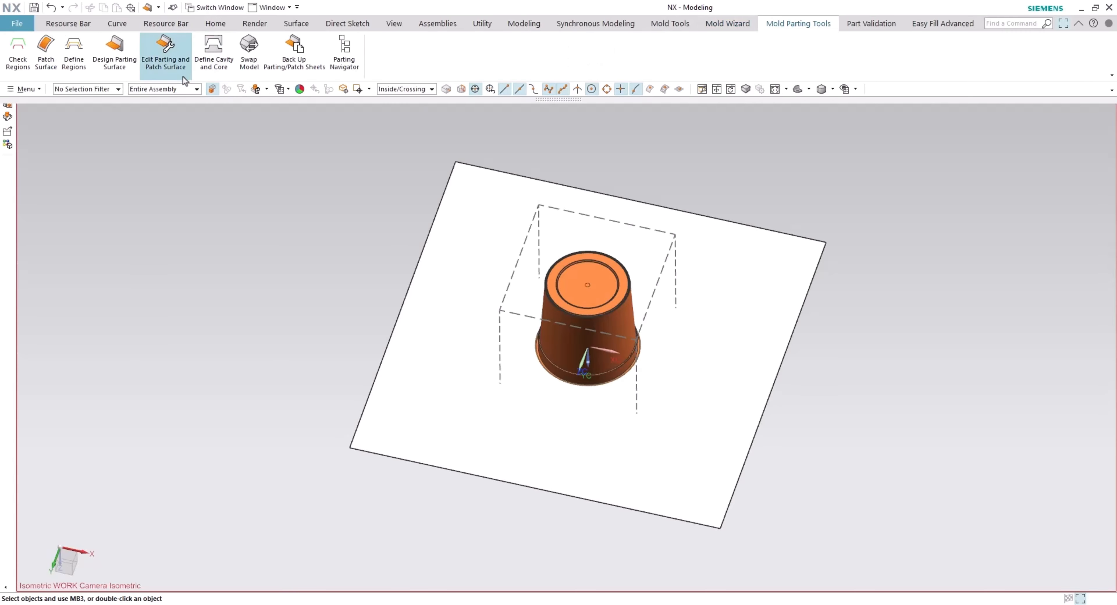
pyautogui.click(212, 59)
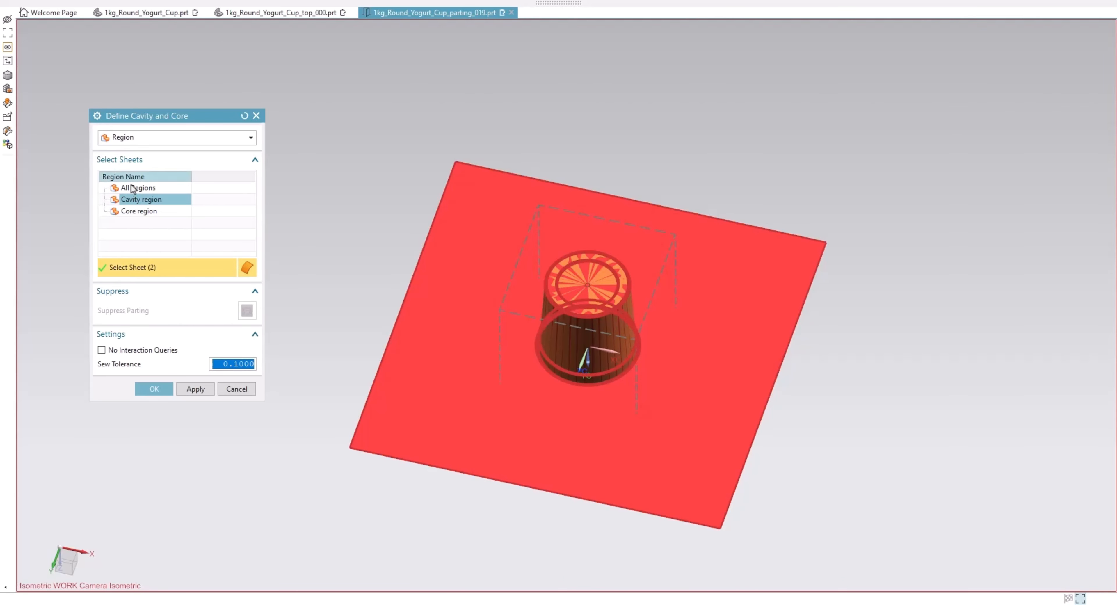
pyautogui.click(135, 188)
pyautogui.click(154, 390)
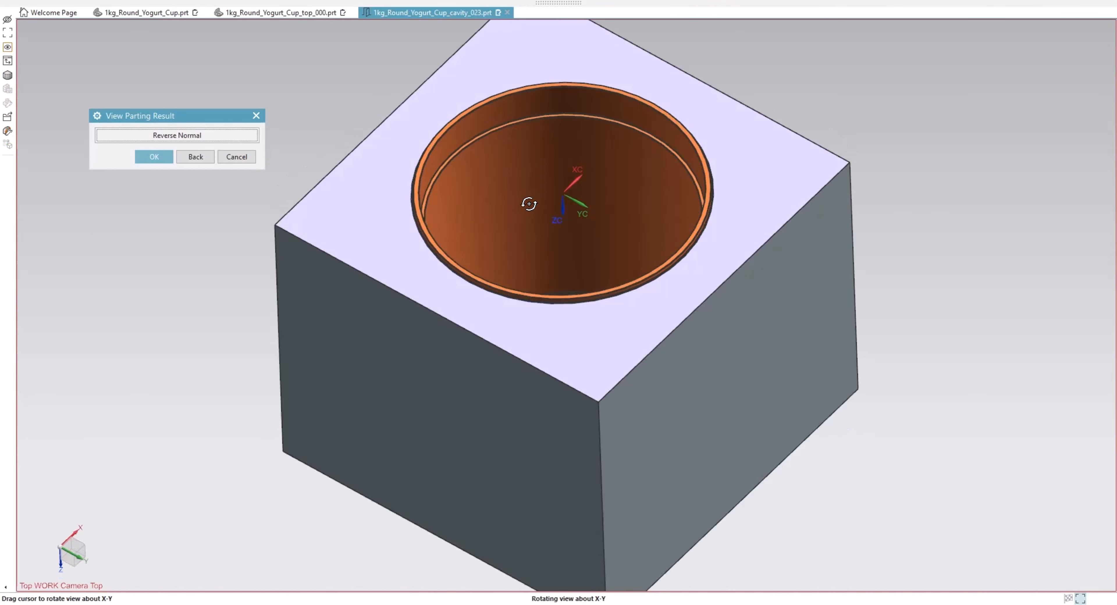
# Inspect the generated cavity and core blocks and accept both parting results with their current normals
pyautogui.moveTo(528, 199); pyautogui.dragTo(430, 8, button='middle')
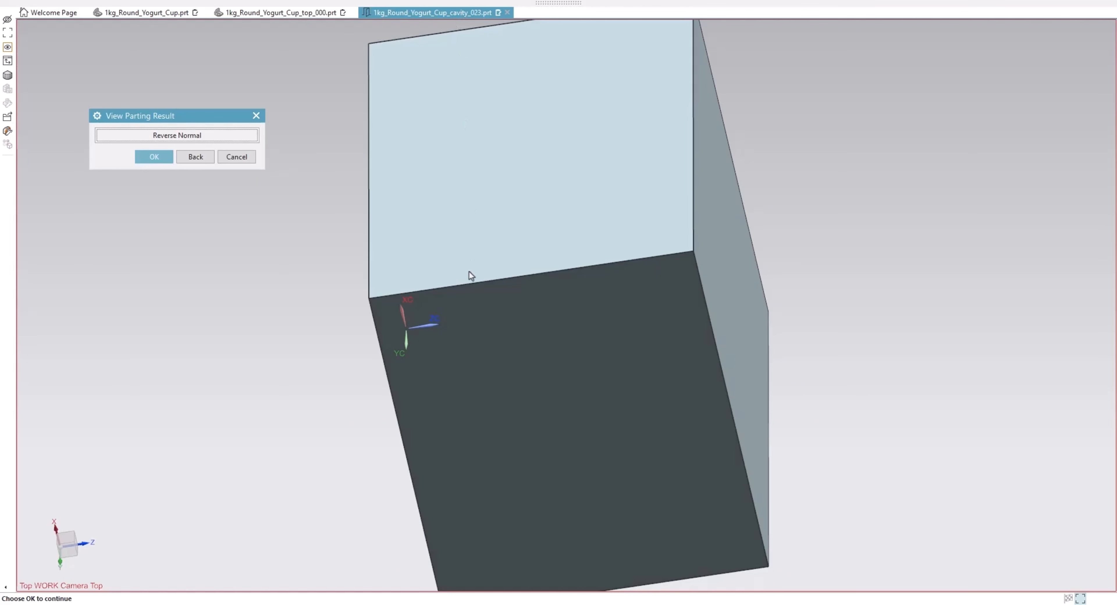
pyautogui.moveTo(469, 272); pyautogui.dragTo(522, 220, button='middle')
pyautogui.click(153, 157)
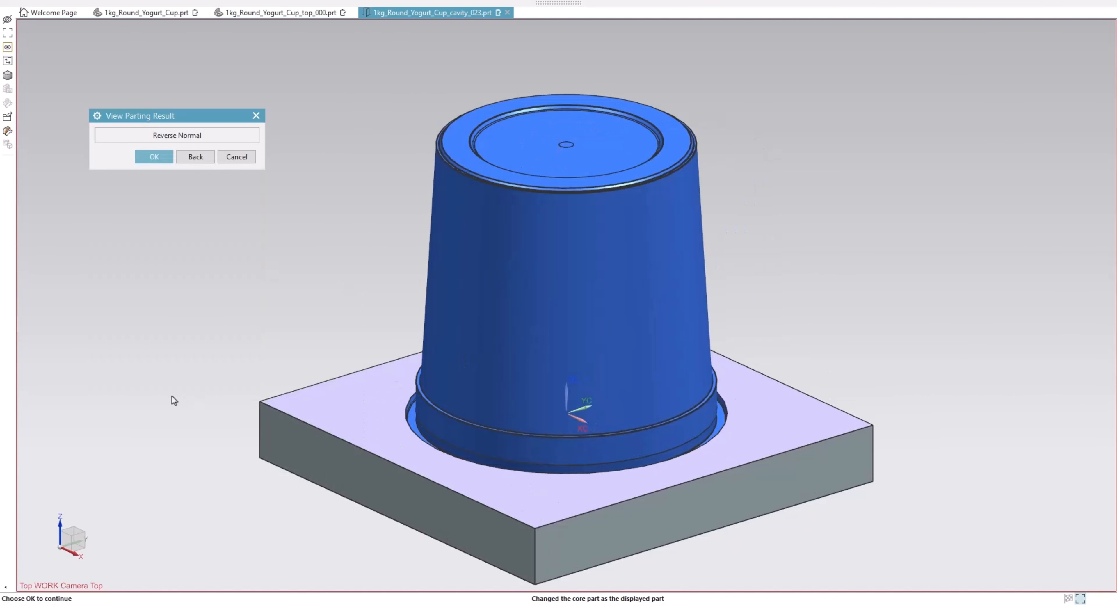
pyautogui.click(154, 157)
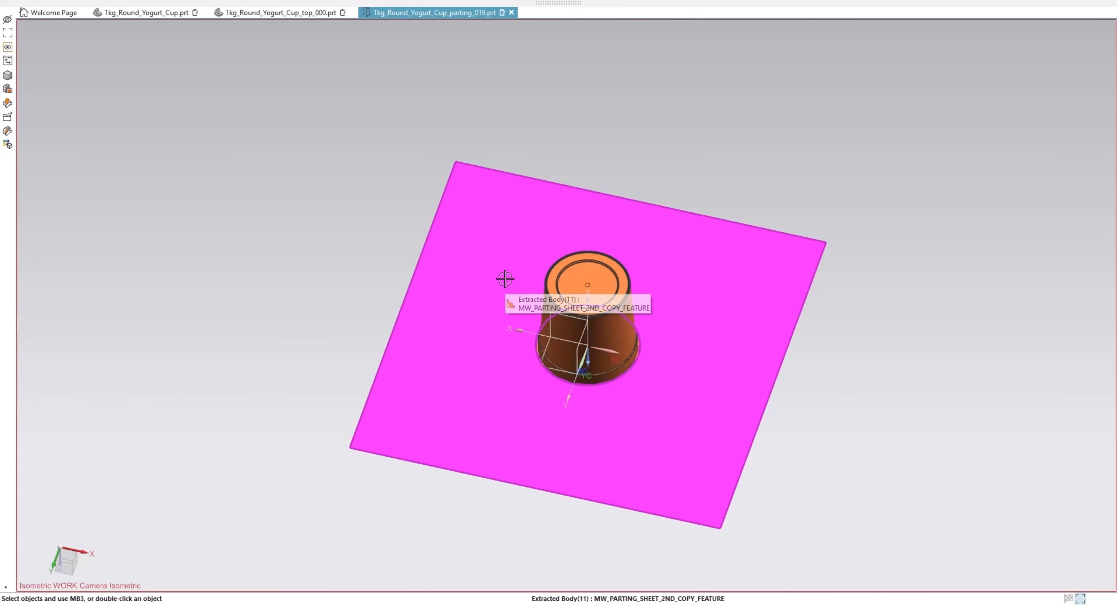
# Switch to the 1kg_Round_Yogurt_Cup_top_000 assembly and invert the shown and hidden objects to display the cavity and core blocks
pyautogui.click(271, 7)
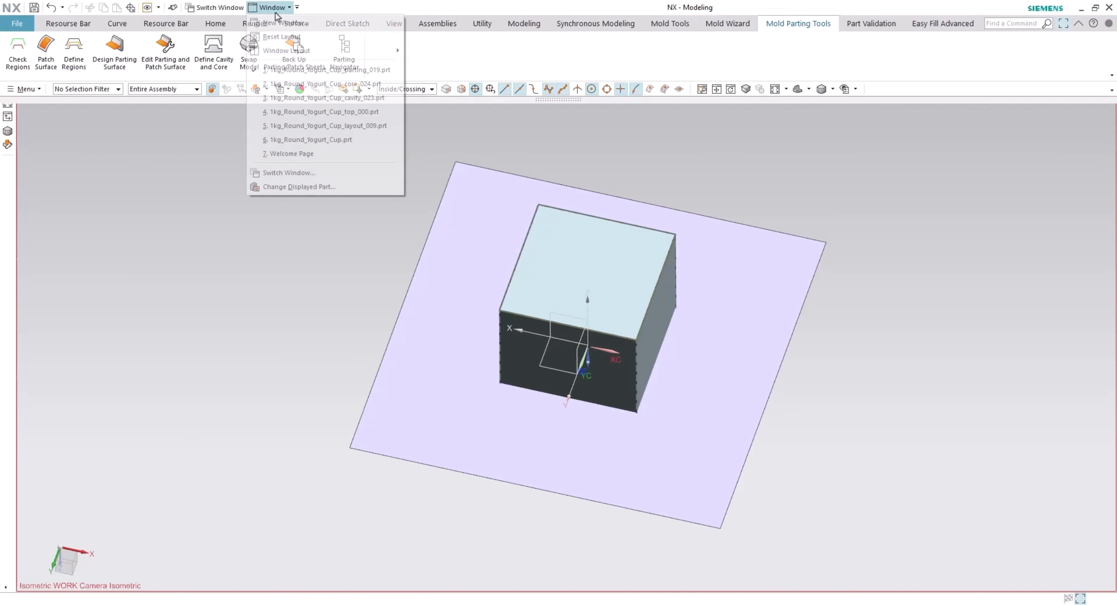
pyautogui.click(352, 111)
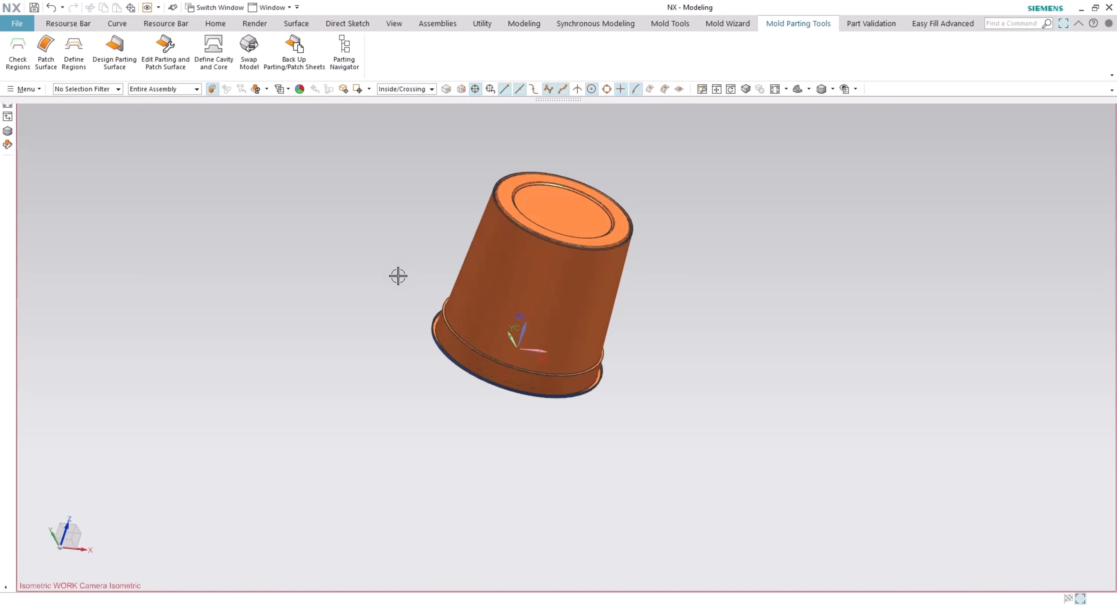
pyautogui.hotkey('ctrl', 'shift', 'b')
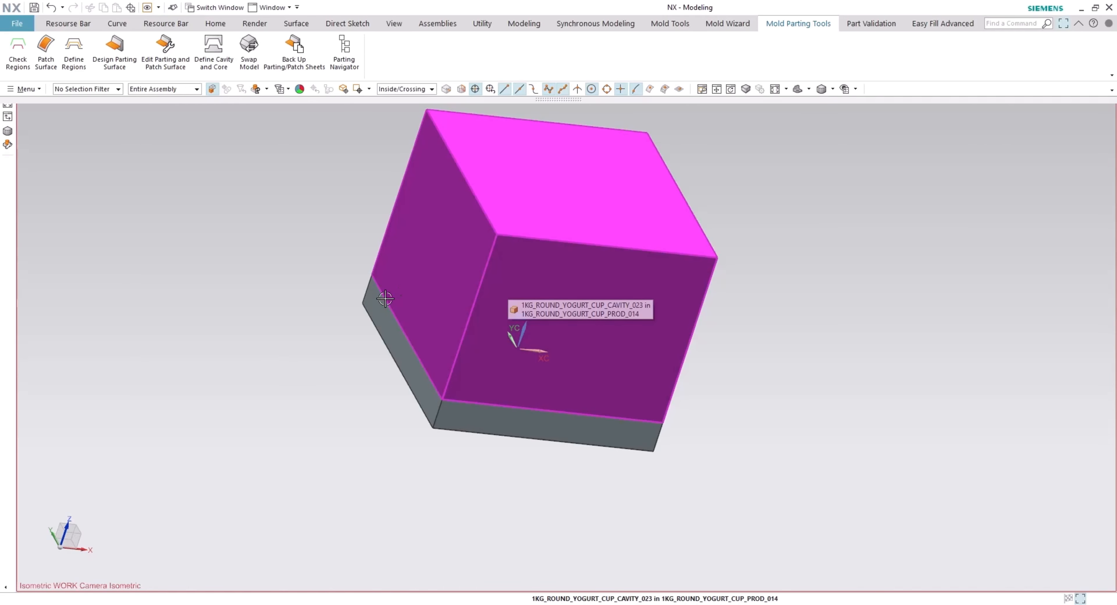
# Start a one-plane View Section through the cavity and core blocks and reset its settings to the defaults
pyautogui.moveTo(495, 304); pyautogui.dragTo(455, 275, button='middle')
pyautogui.keyDown('shift'); pyautogui.moveTo(467, 286); pyautogui.dragTo(362, 284, button='middle'); pyautogui.keyUp('shift')
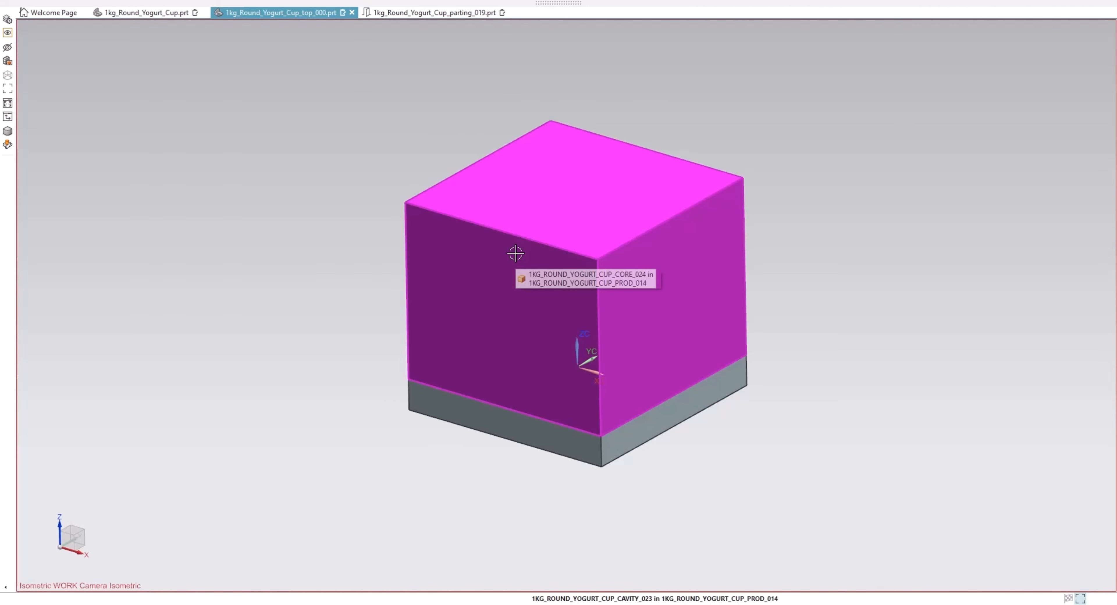
pyautogui.hotkey('ctrl', 'h')
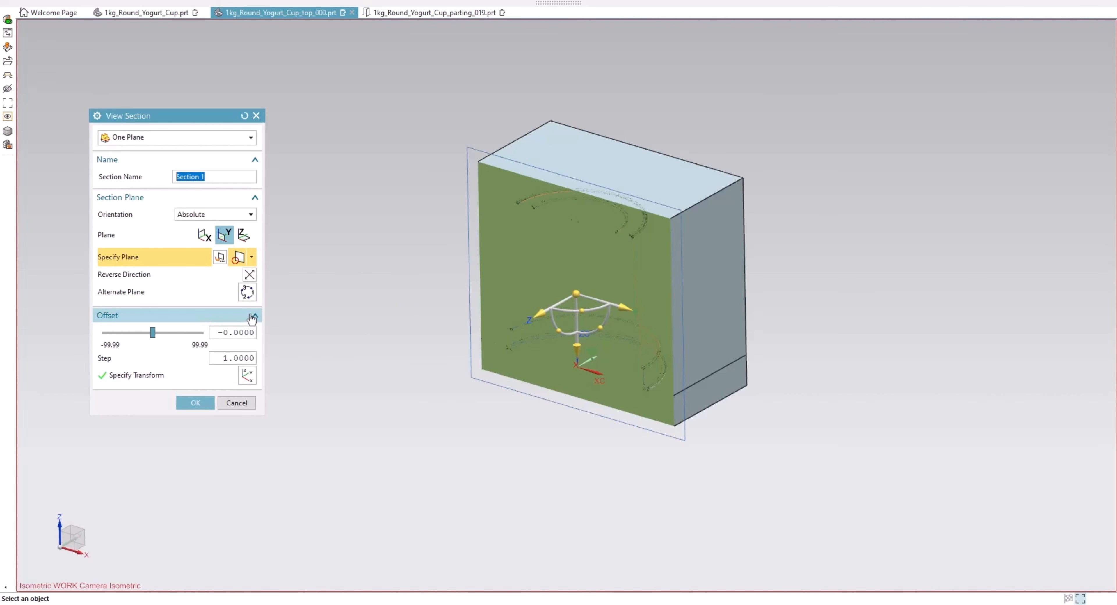
pyautogui.press('Escape')
pyautogui.hotkey('ctrl', 'h')
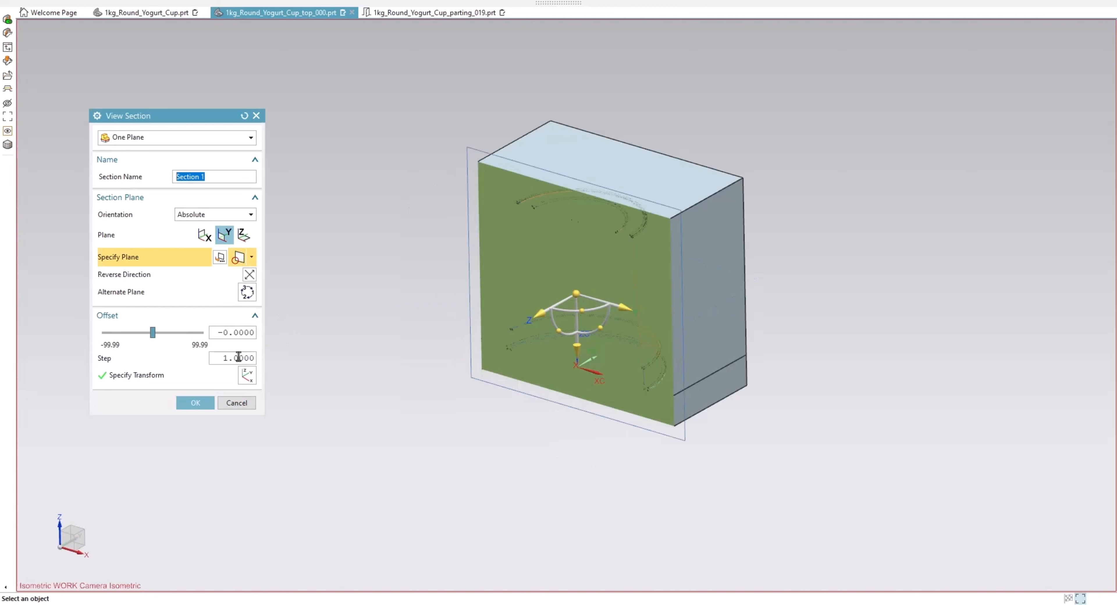
pyautogui.click(243, 117)
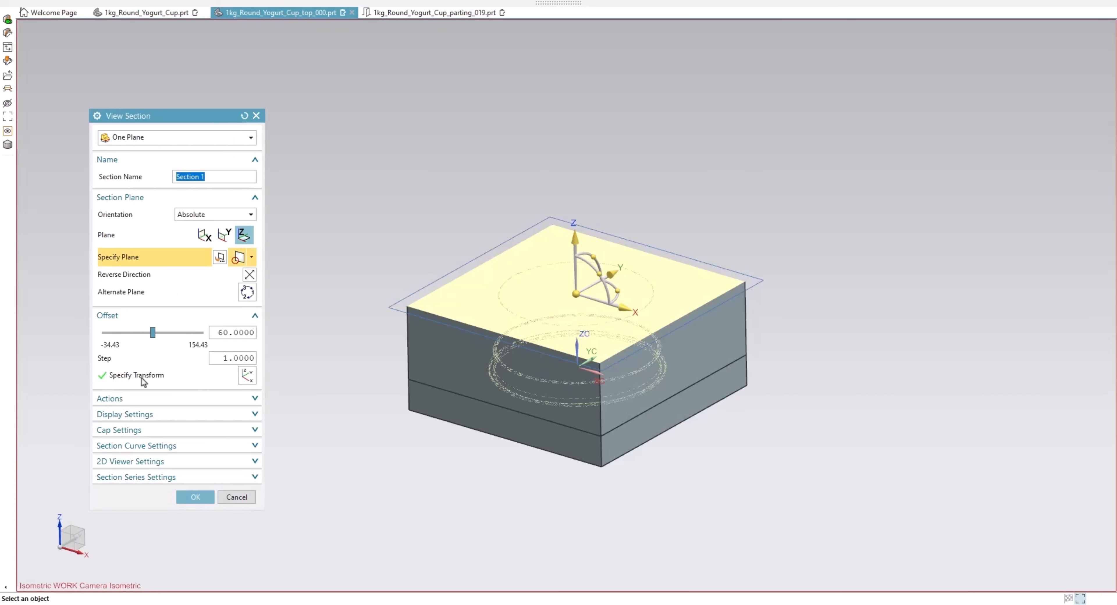
# Turn on the section curves preview for the view section
pyautogui.click(128, 415)
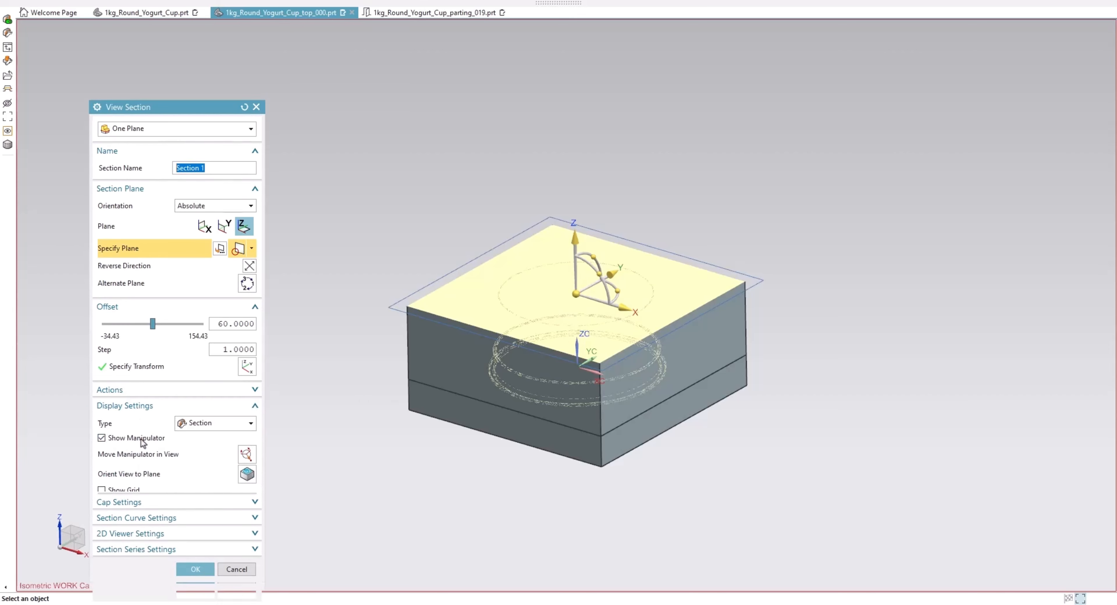
pyautogui.click(147, 410)
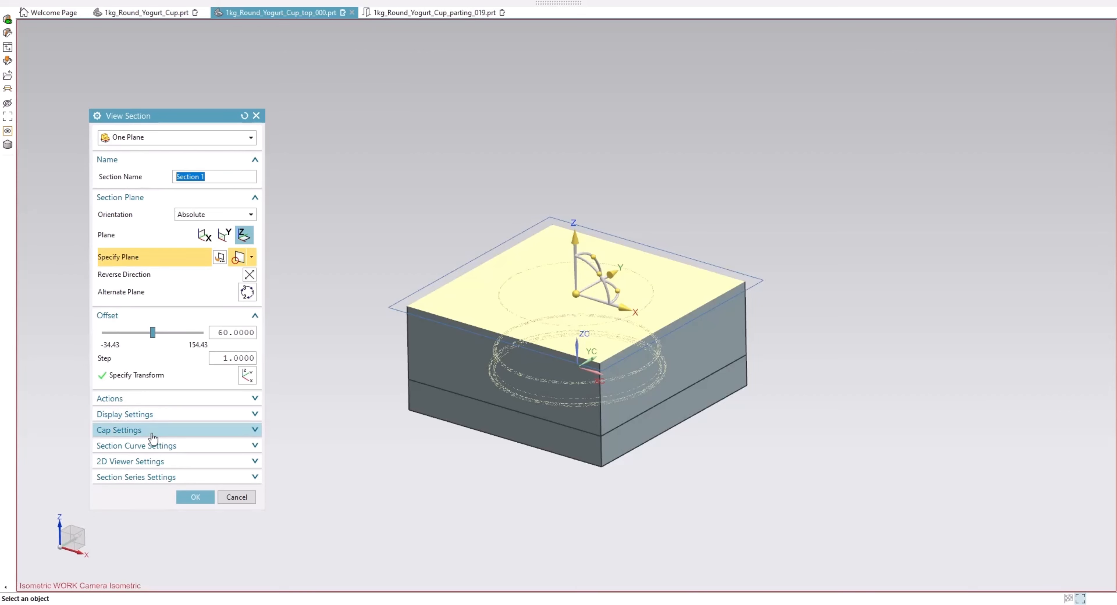
pyautogui.click(150, 446)
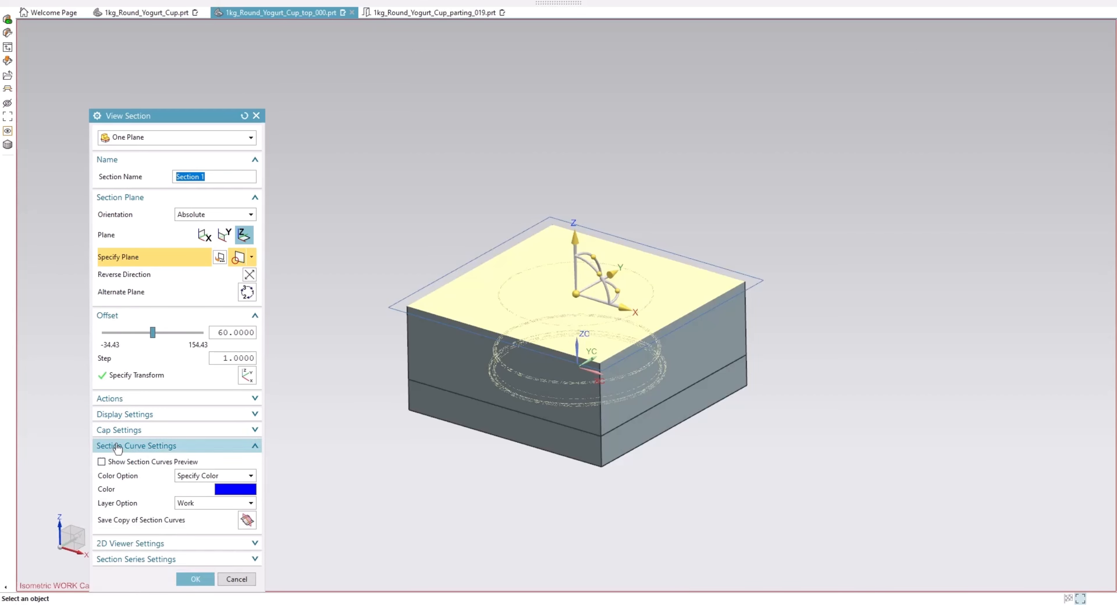
pyautogui.click(102, 462)
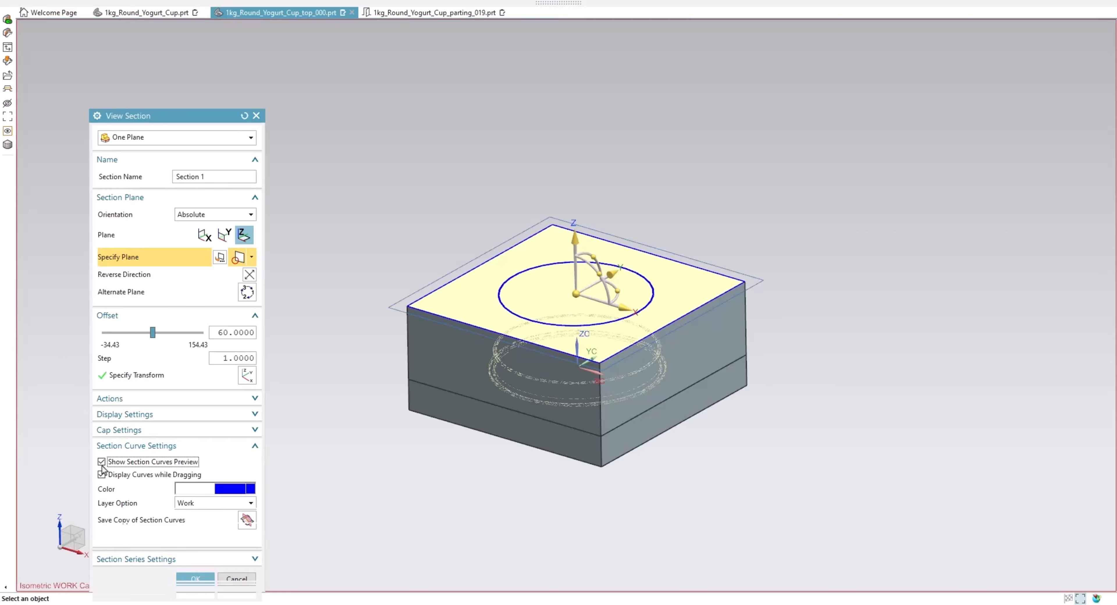
# Set the section plane to Y and examine the cup wall and rim parting profile in a straight-on view
pyautogui.click(225, 235)
pyautogui.click(207, 237)
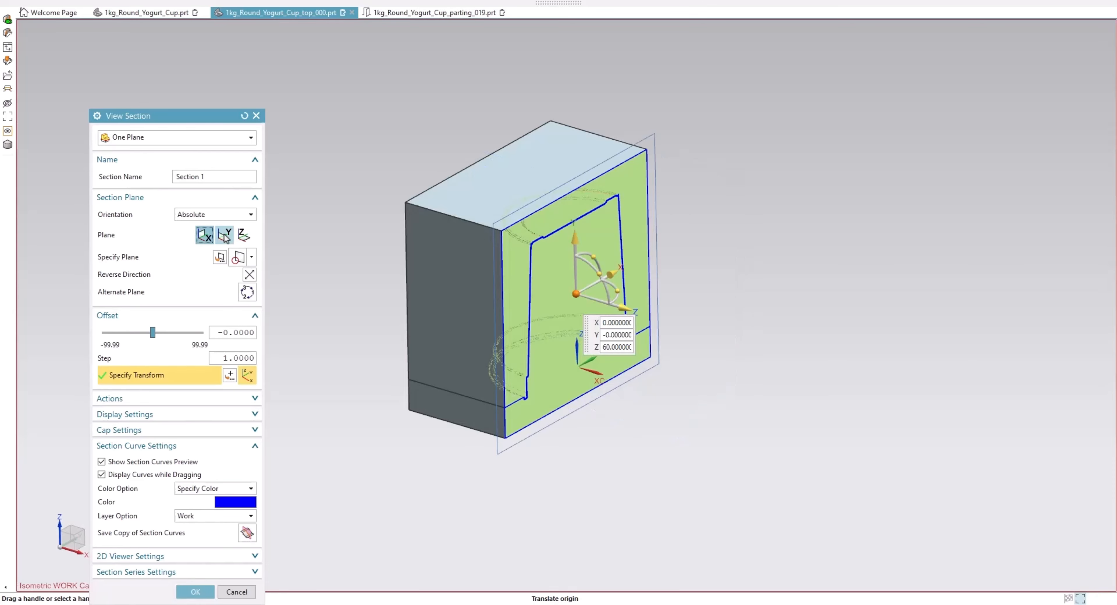
pyautogui.click(225, 238)
pyautogui.moveTo(454, 310); pyautogui.dragTo(485, 303, button='middle')
pyautogui.press('F8')
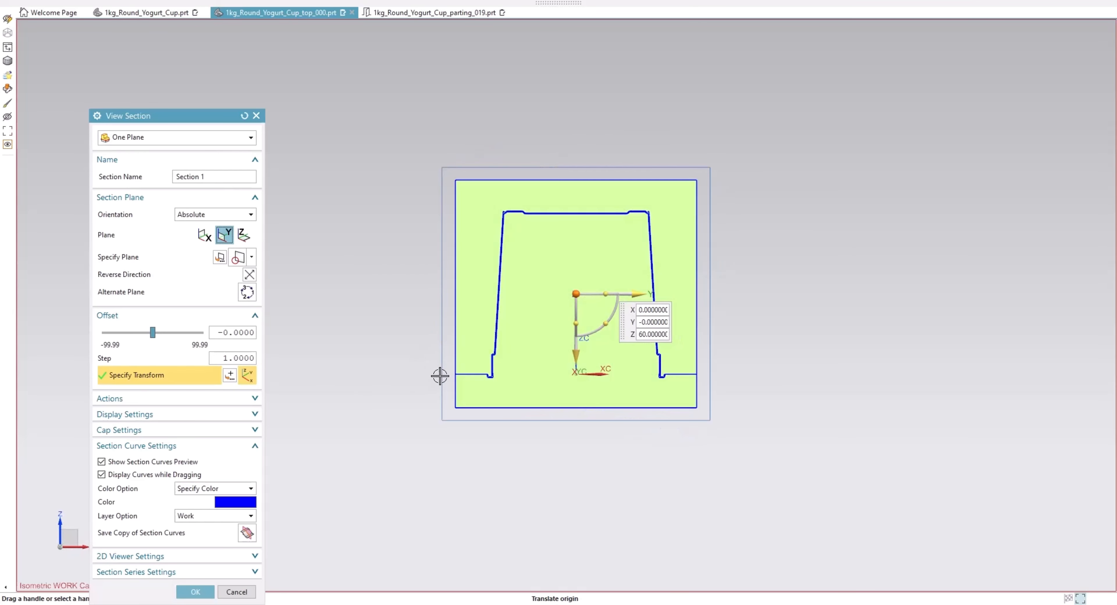
pyautogui.scroll(3, 478, 317)
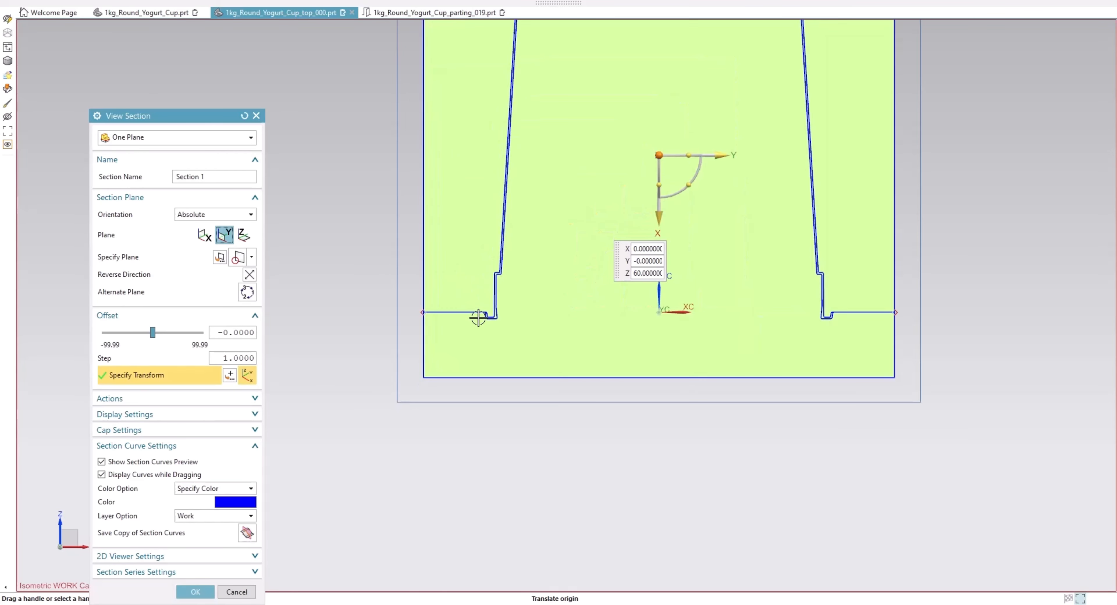
pyautogui.scroll(4, 478, 318)
pyautogui.scroll(-8, 457, 334)
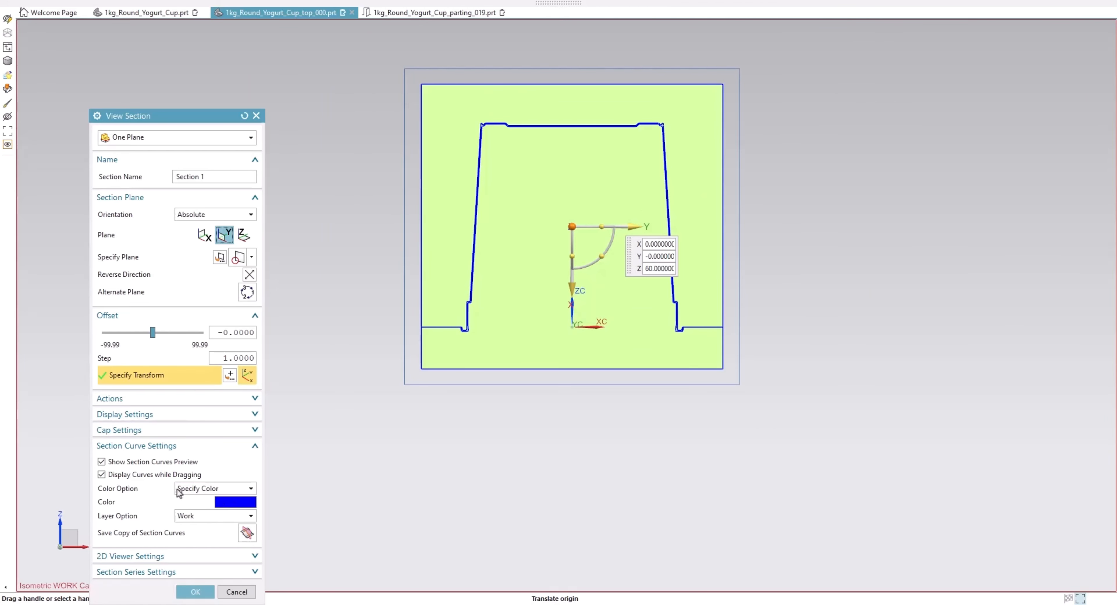
# Set the section curves' color option to Body Color and accept the view section
pyautogui.click(202, 491)
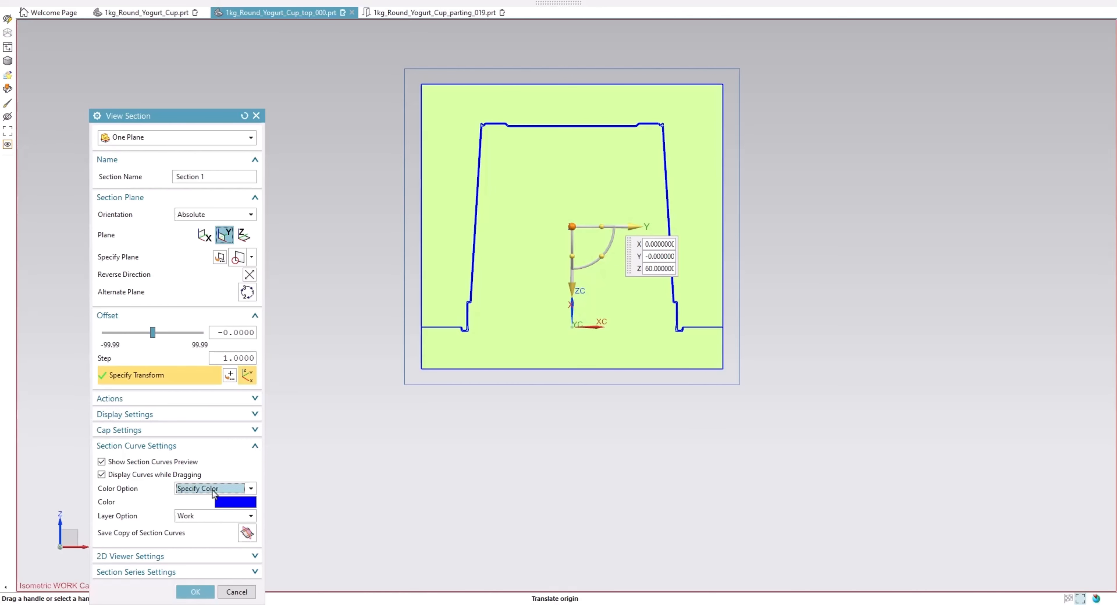
pyautogui.click(205, 501)
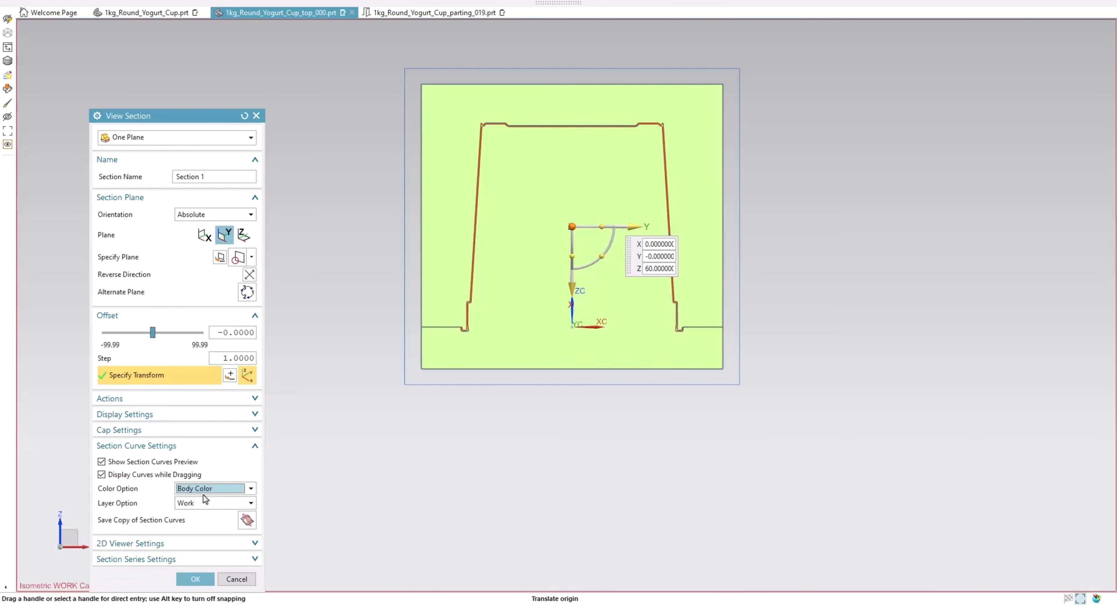
pyautogui.click(195, 580)
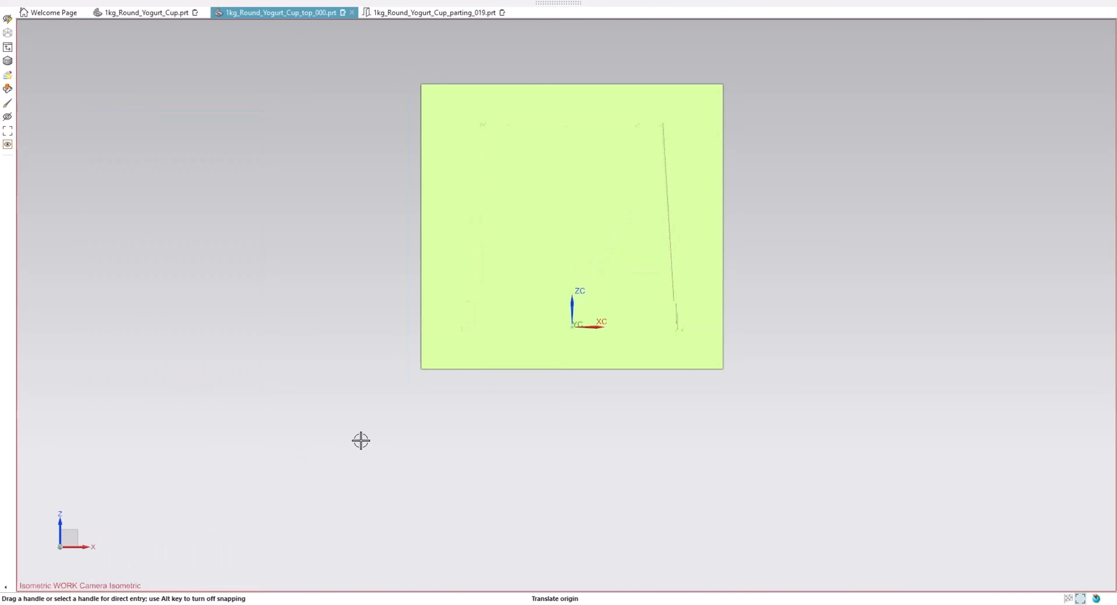
# Turn off the section display so the cavity and core blocks are shown whole
pyautogui.rightClick(394, 121)
pyautogui.click(501, 96)
pyautogui.moveTo(581, 152); pyautogui.dragTo(556, 135, button='middle')
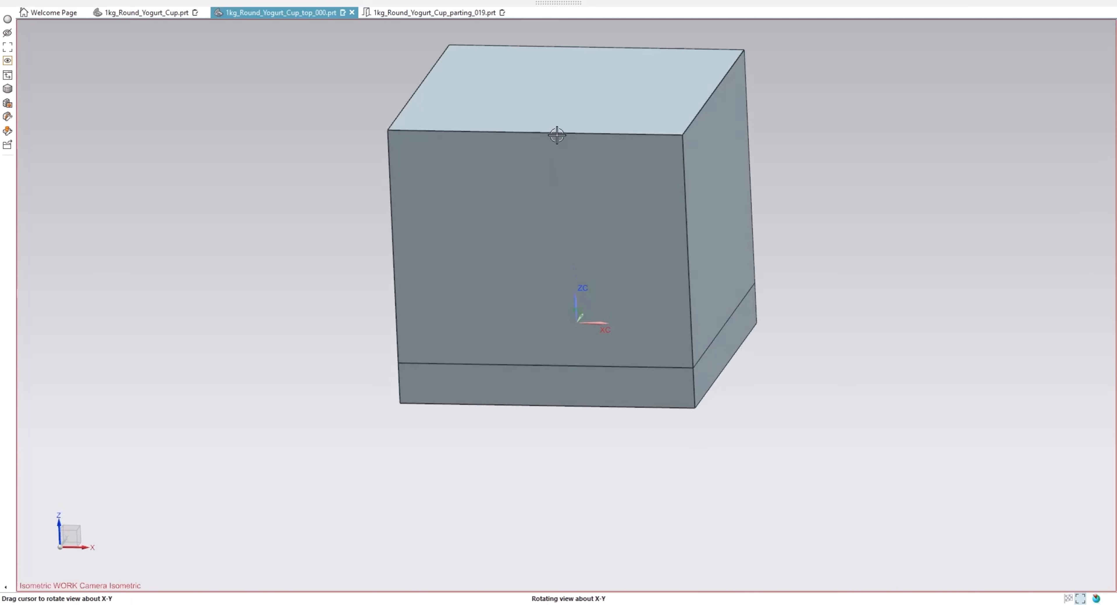
# Hide the cavity block and the cup body to leave only the core block, and view it isometrically
pyautogui.click(551, 143)
pyautogui.hotkey('ctrl', 'b')
pyautogui.moveTo(582, 217)
pyautogui.mouseDown(button='middle')
pyautogui.moveTo(565, 241)
pyautogui.moveTo(571, 231)
pyautogui.mouseUp(button='middle')
pyautogui.click(586, 200)
pyautogui.hotkey('ctrl', 'b')
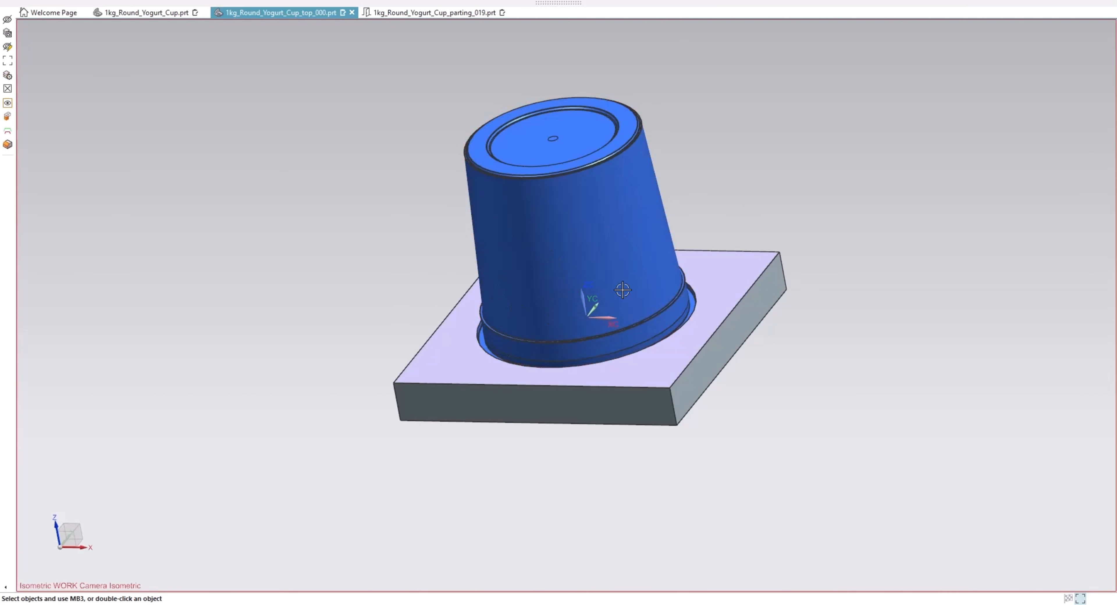
pyautogui.moveTo(621, 293); pyautogui.dragTo(583, 306, button='middle')
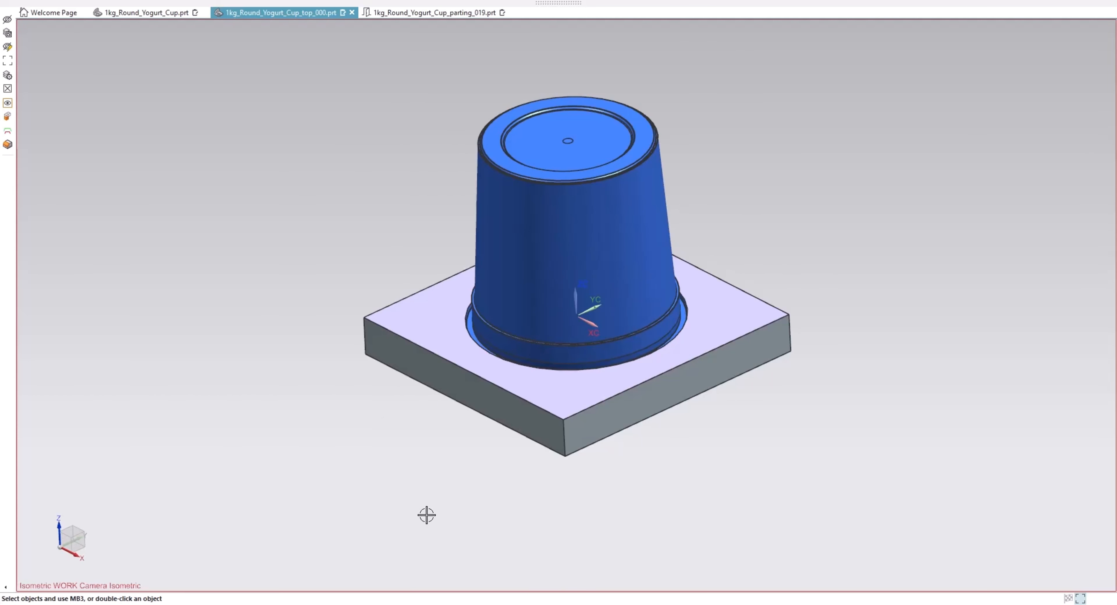